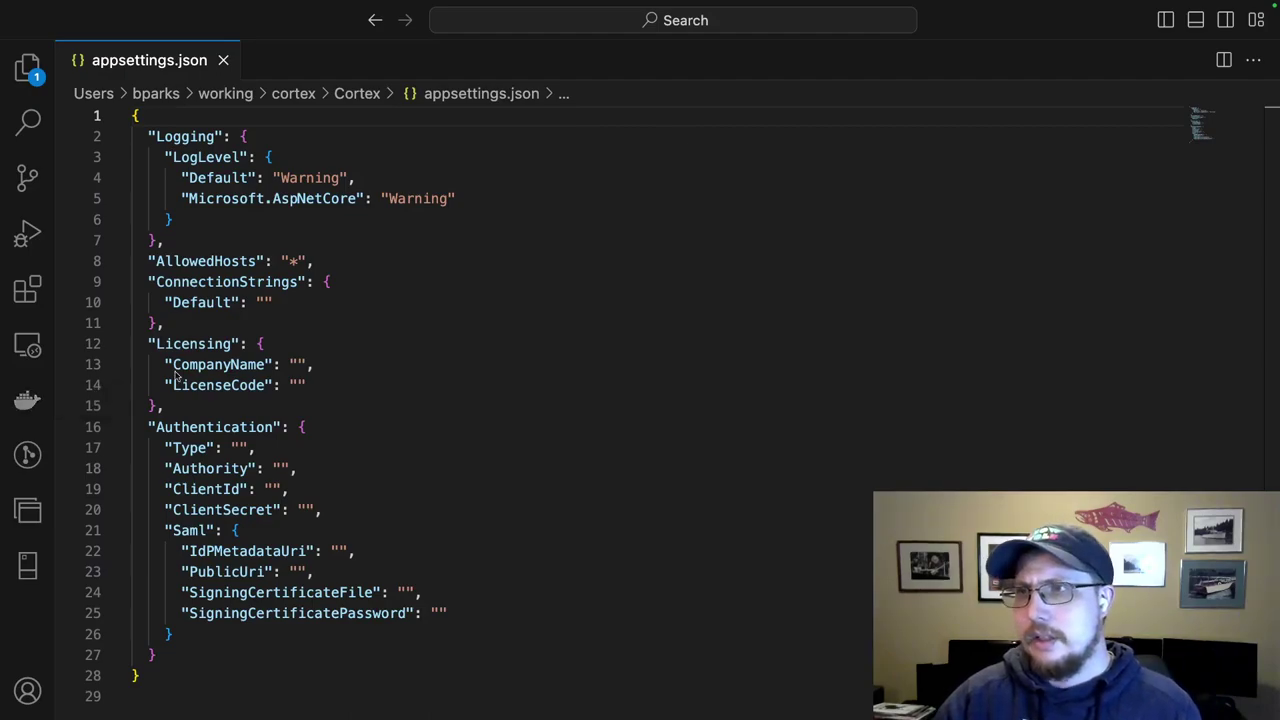
{"action": "left_click", "coordinate": [234, 297]}
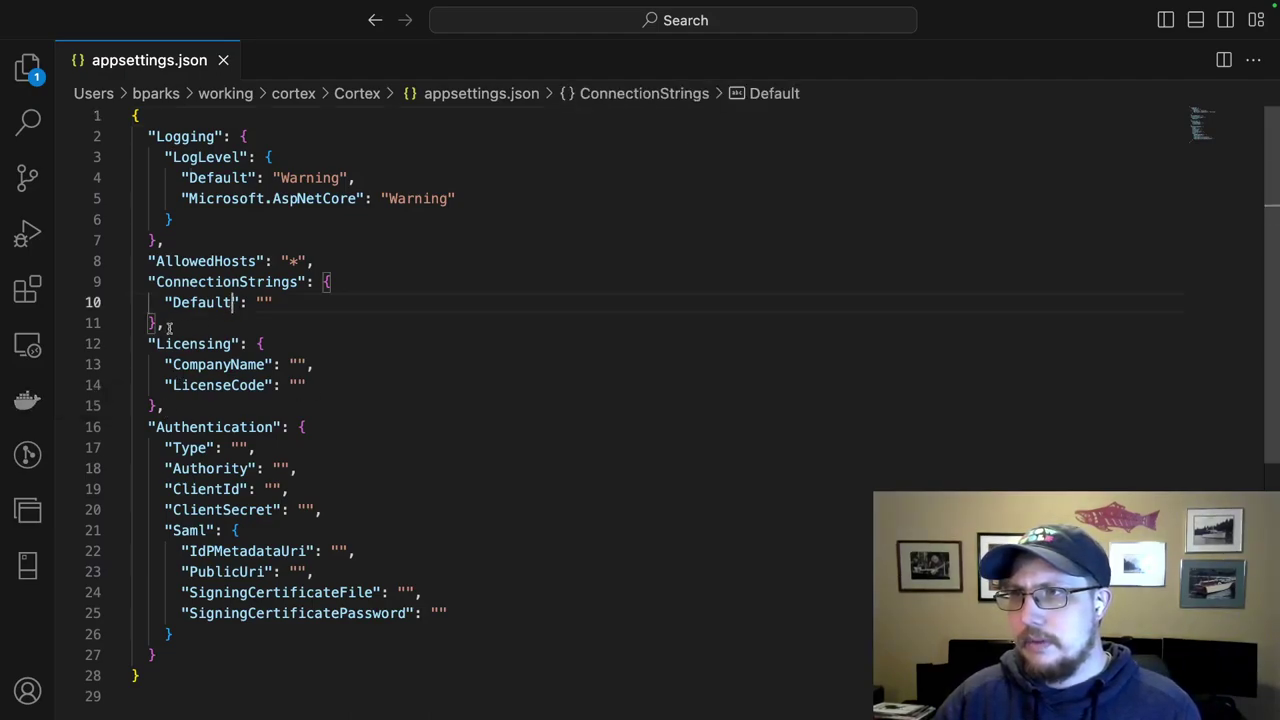
{"action": "left_click_drag", "start_coordinate": [161, 322], "coordinate": [155, 285]}
{"action": "left_click_drag", "start_coordinate": [185, 409], "coordinate": [152, 343]}
{"action": "left_click", "coordinate": [232, 365]}
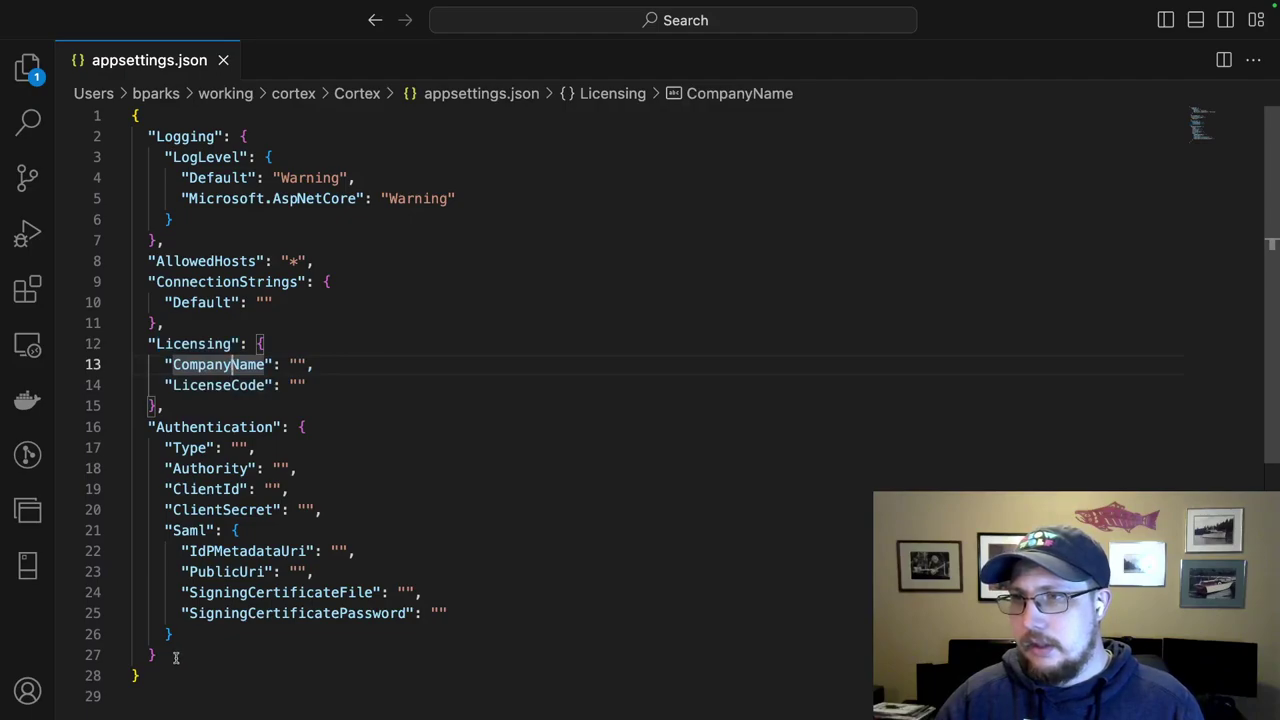
{"action": "left_click_drag", "start_coordinate": [177, 658], "coordinate": [148, 427]}
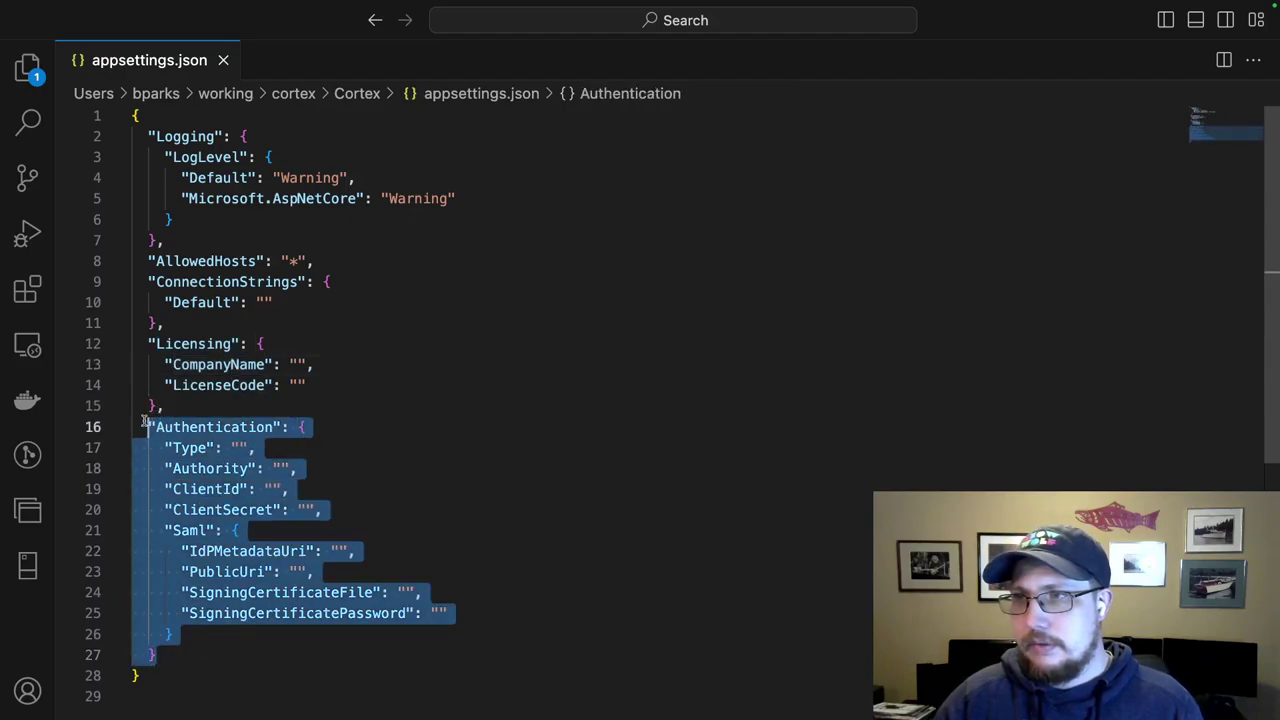
{"action": "left_click", "coordinate": [333, 453]}
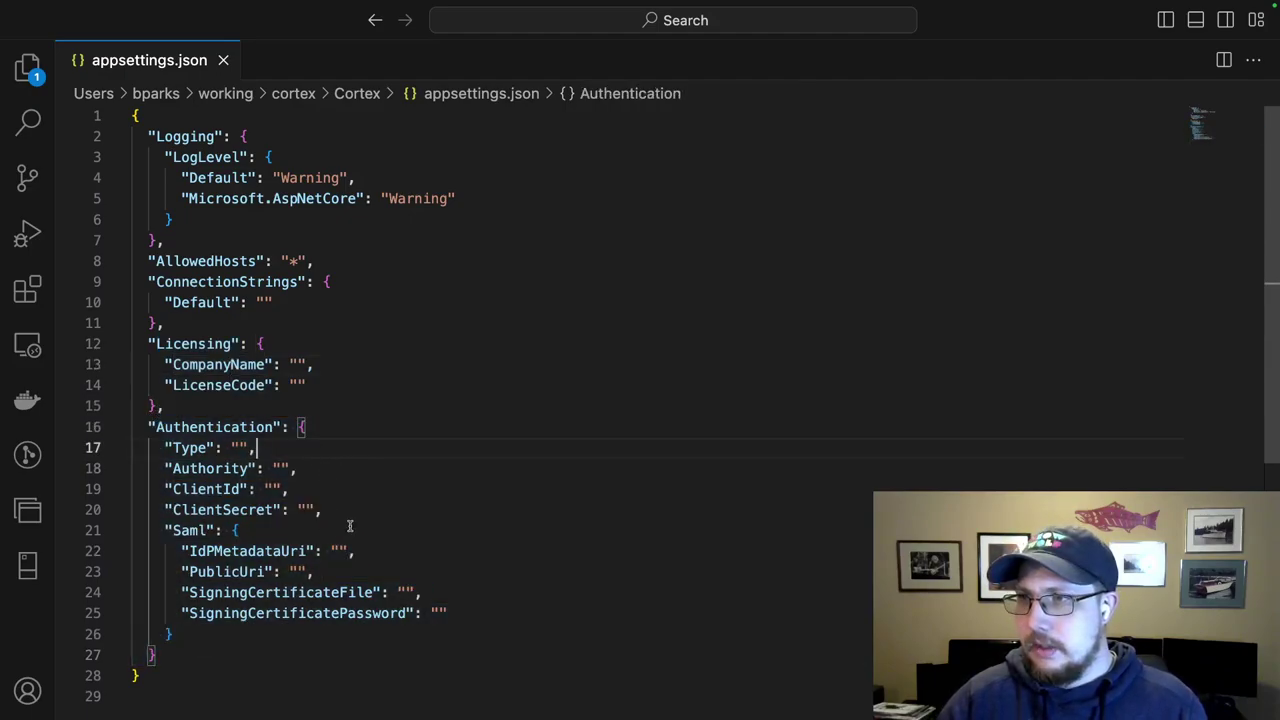
{"action": "left_click_drag", "start_coordinate": [343, 517], "coordinate": [328, 455]}
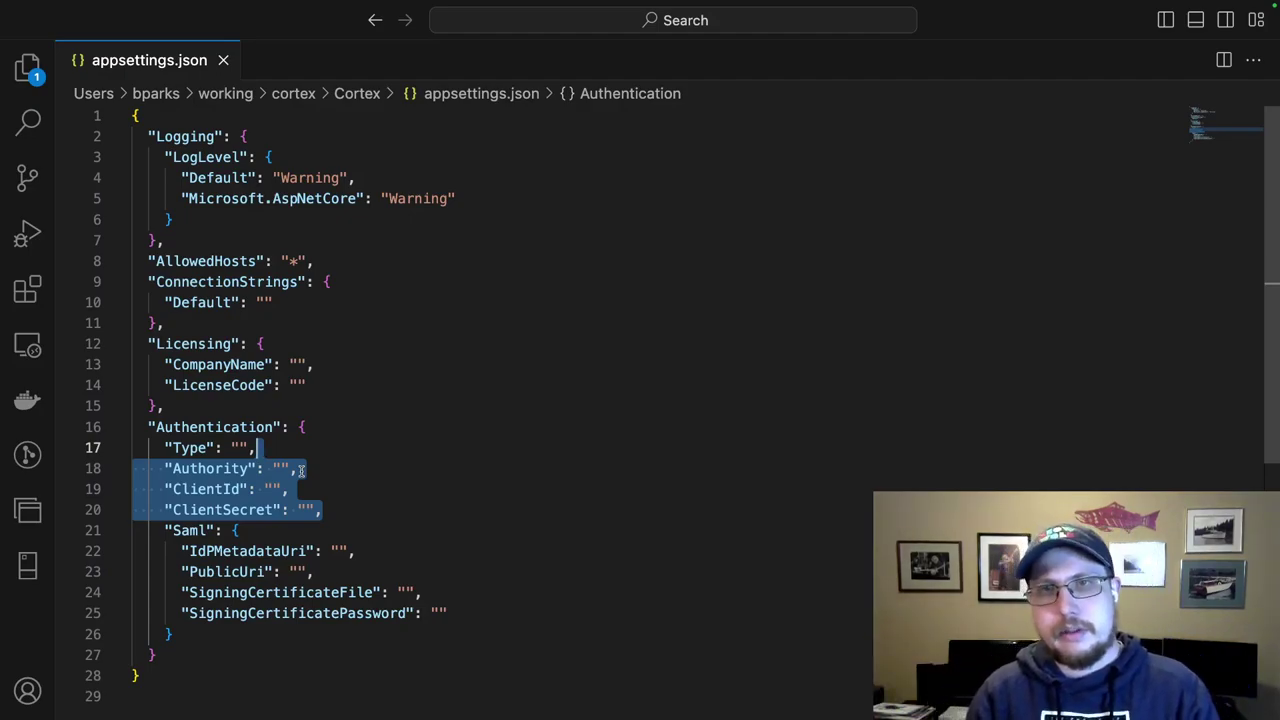
Enter saml as the Authentication Type value in appsettings.json.
{"action": "left_click", "coordinate": [241, 447]}
{"action": "type", "text": "saml"}
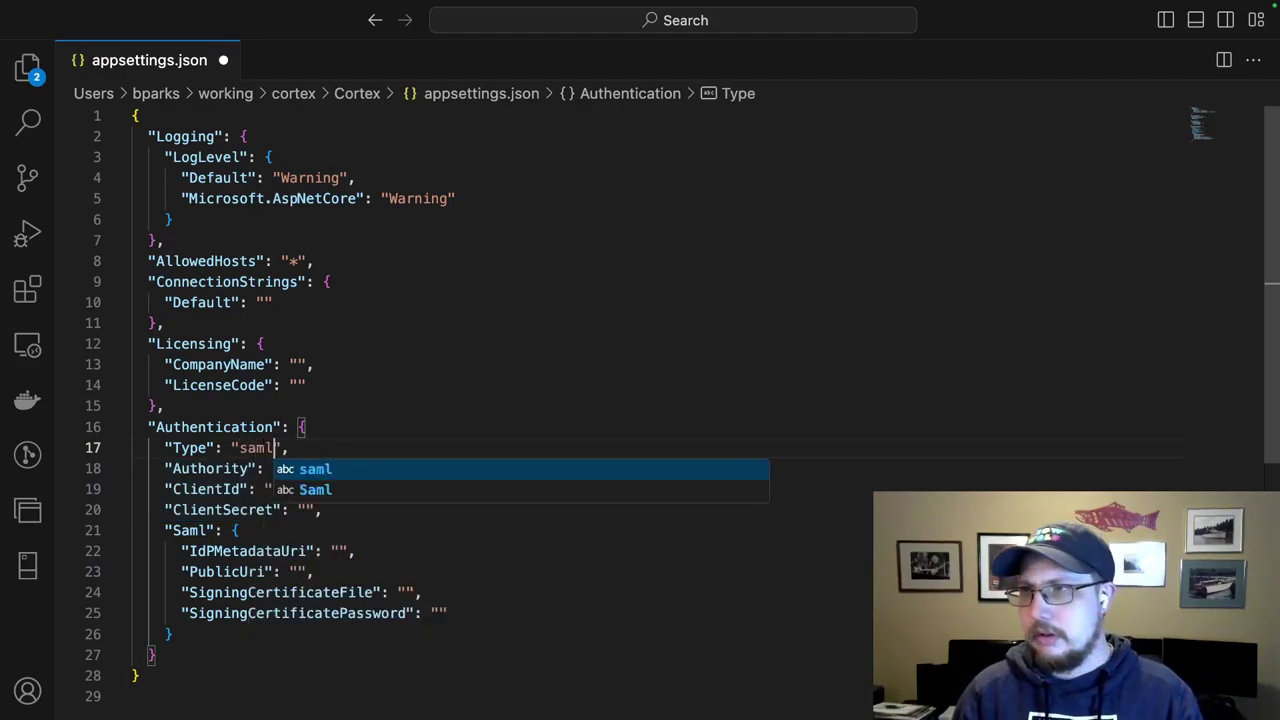
{"action": "key", "text": "End"}
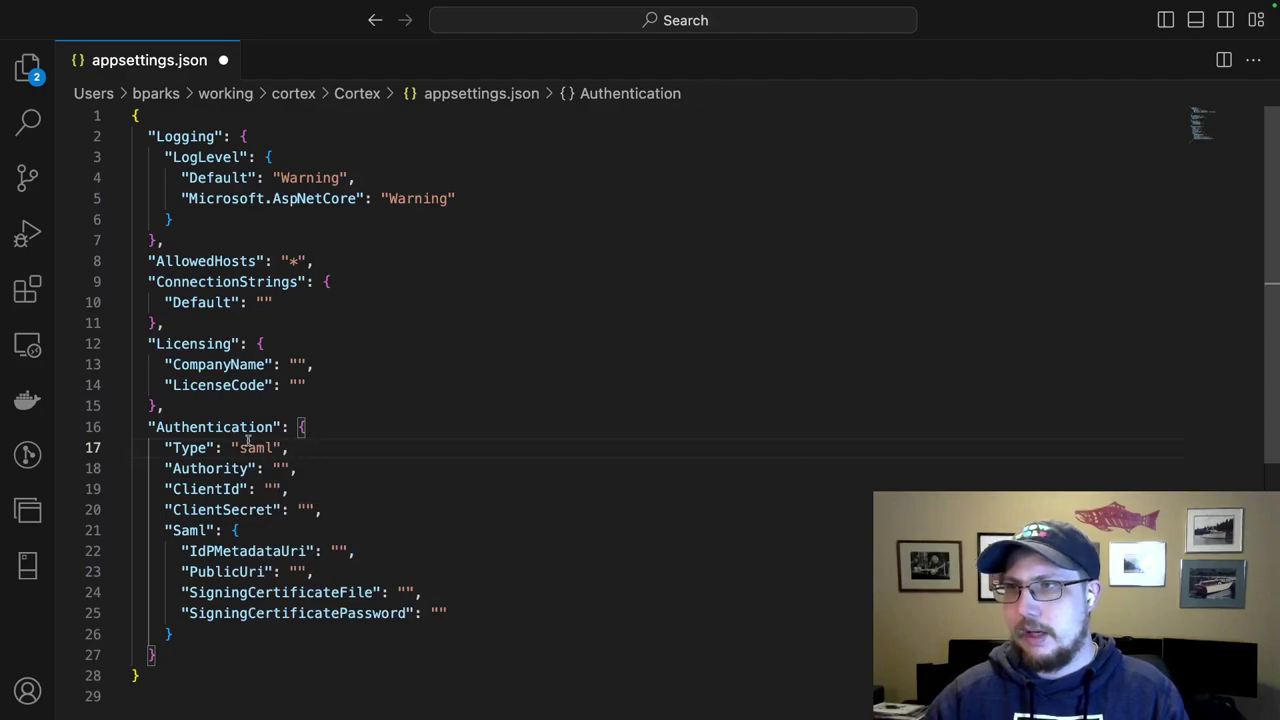
Highlight the Type key, the saml value and the matching Saml settings section.
{"action": "double_click", "coordinate": [186, 448]}
{"action": "double_click", "coordinate": [256, 449]}
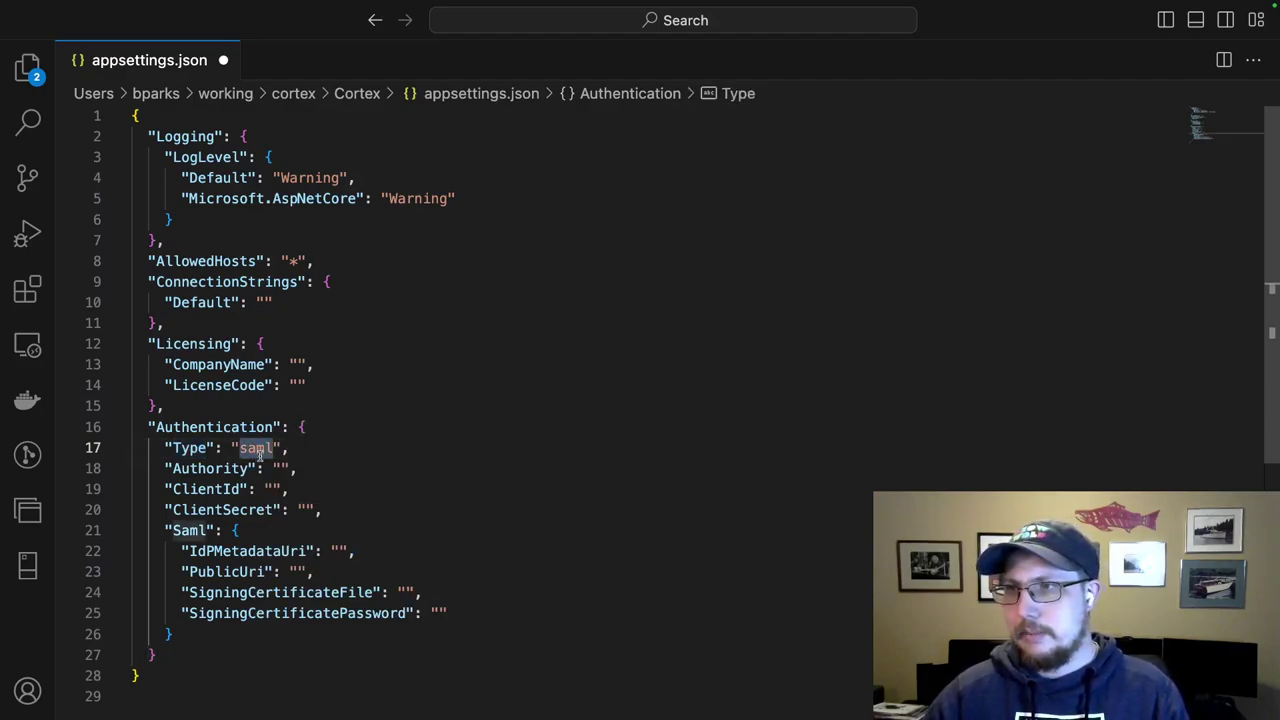
{"action": "left_click", "coordinate": [246, 533]}
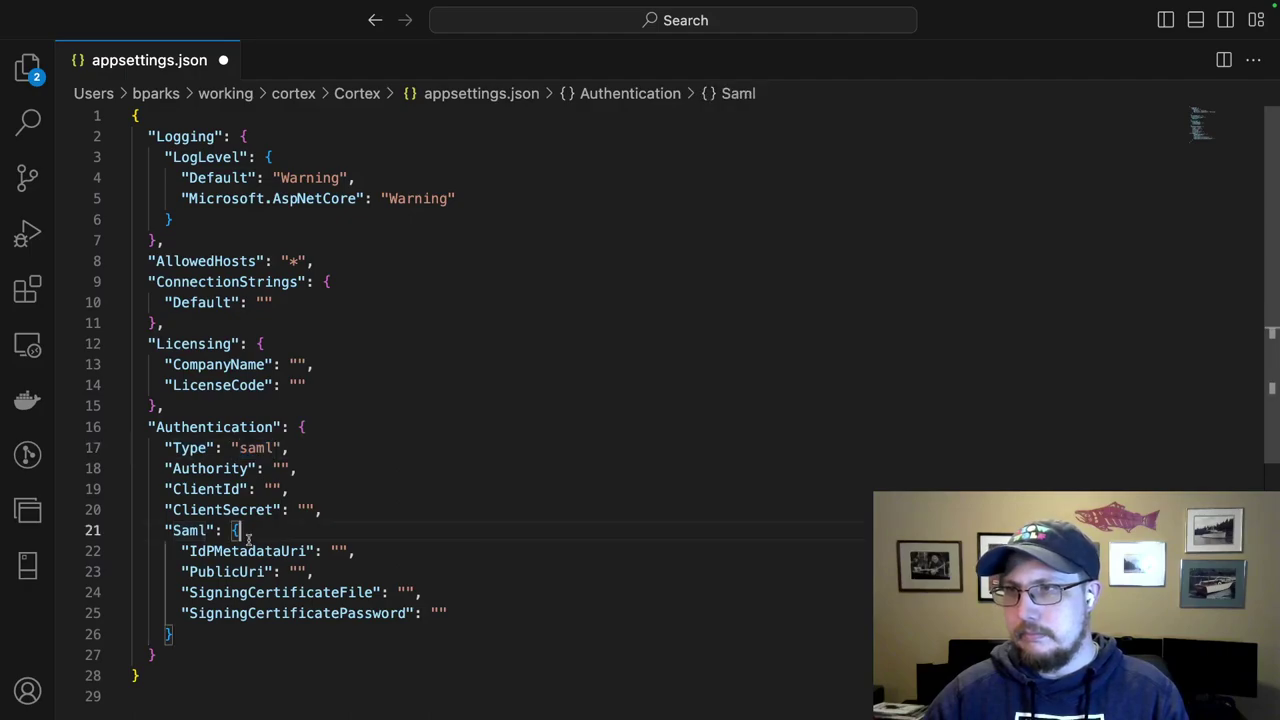
{"action": "left_click", "coordinate": [189, 530]}
{"action": "double_click", "coordinate": [190, 530]}
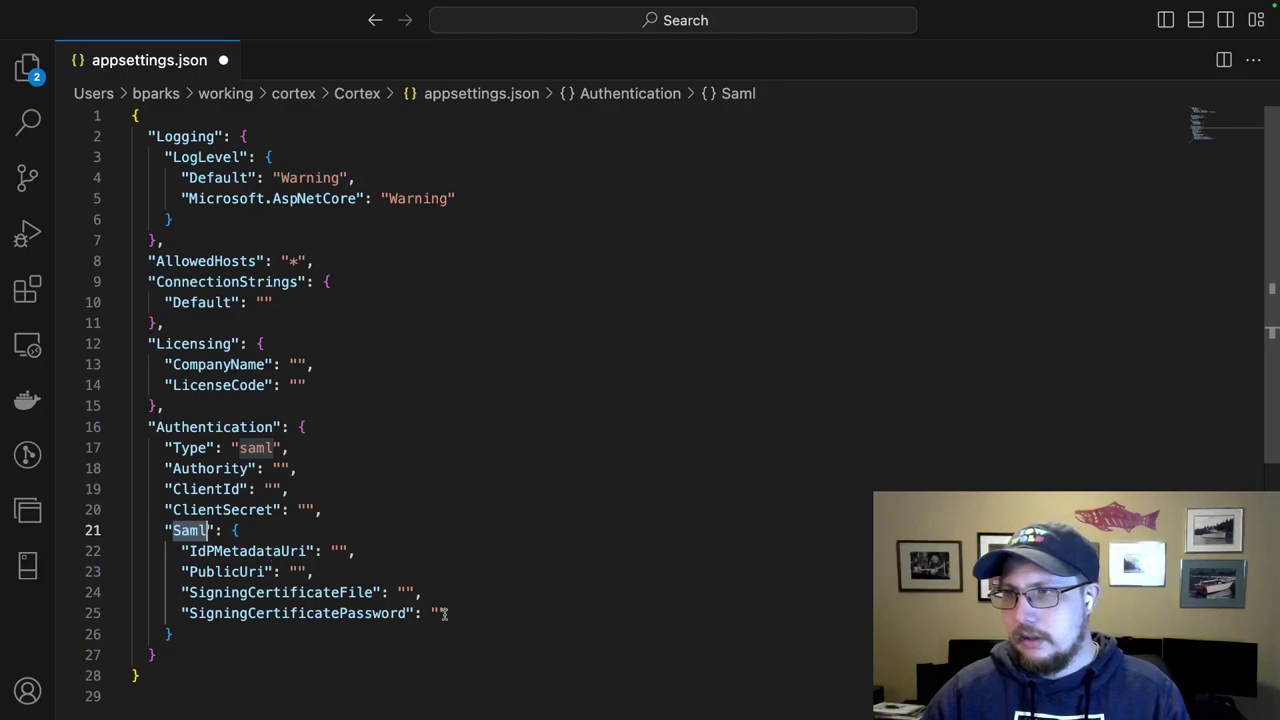
{"action": "left_click_drag", "start_coordinate": [450, 615], "coordinate": [287, 551]}
{"action": "left_click", "coordinate": [427, 551]}
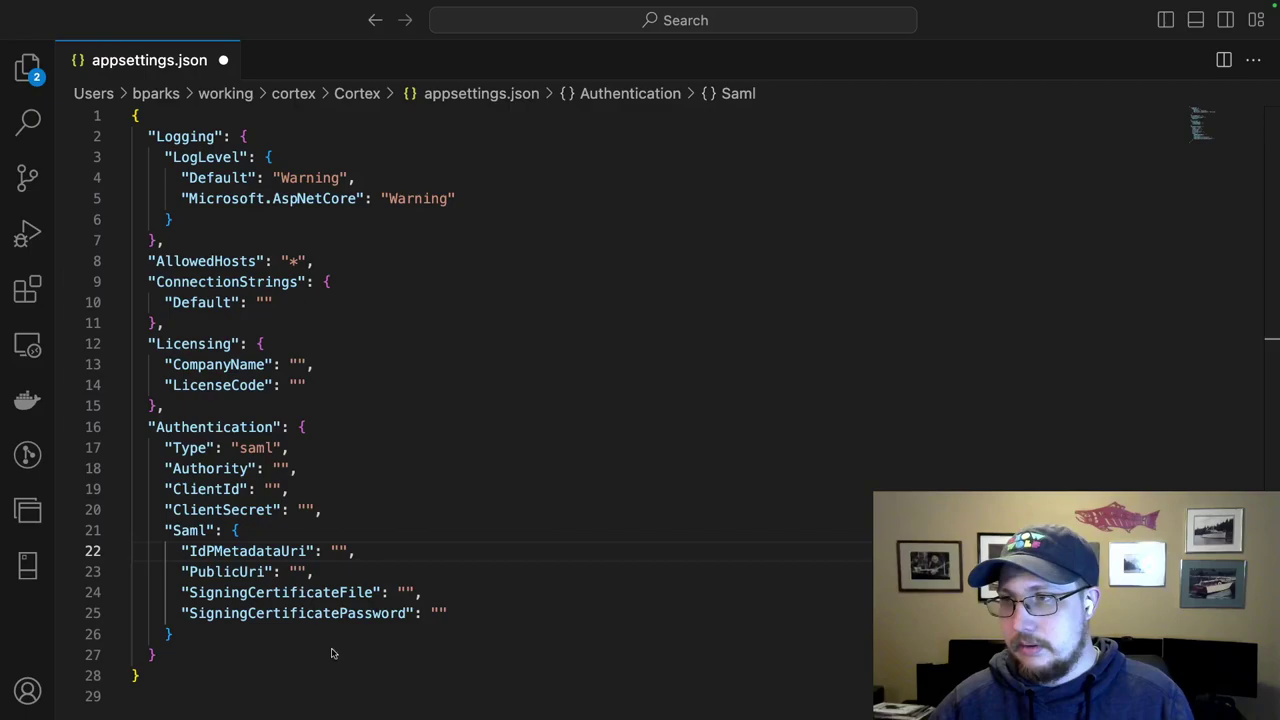
Paste the dev-adfs FederationMetadata URL into IdPMetadataUri and remove the stray line break.
{"action": "left_click", "coordinate": [340, 551]}
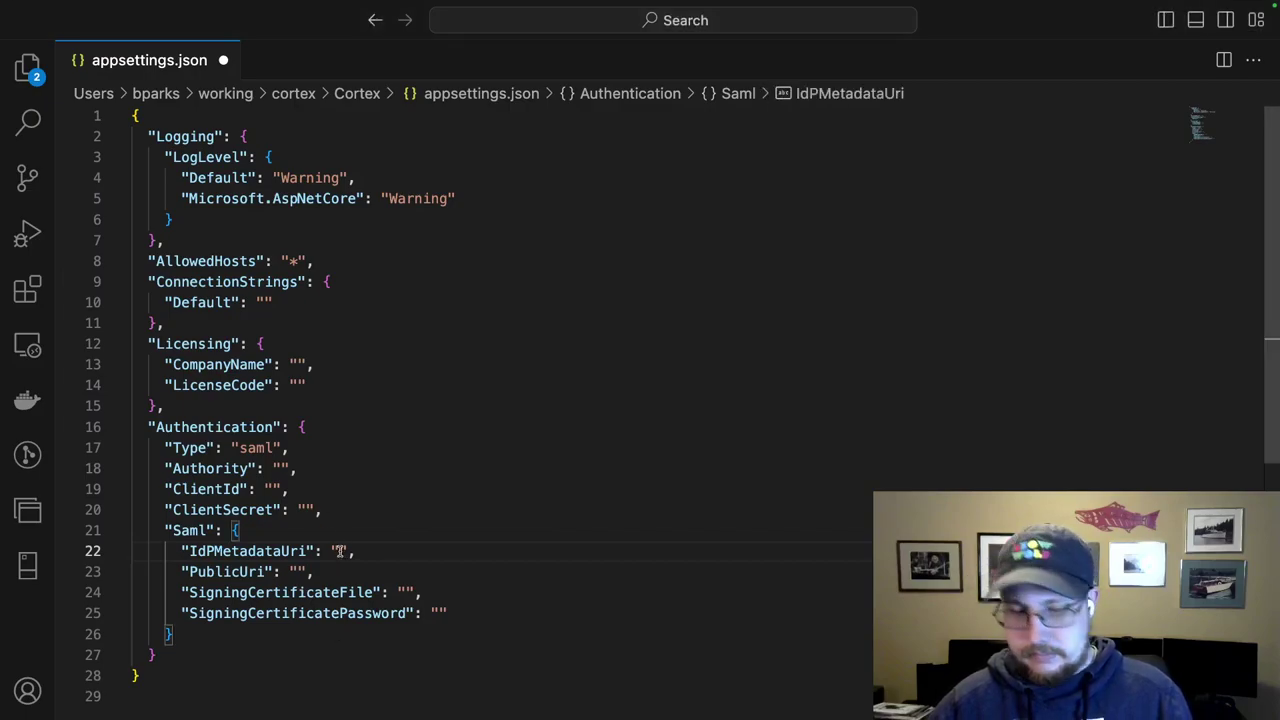
{"action": "key", "text": "super+v"}
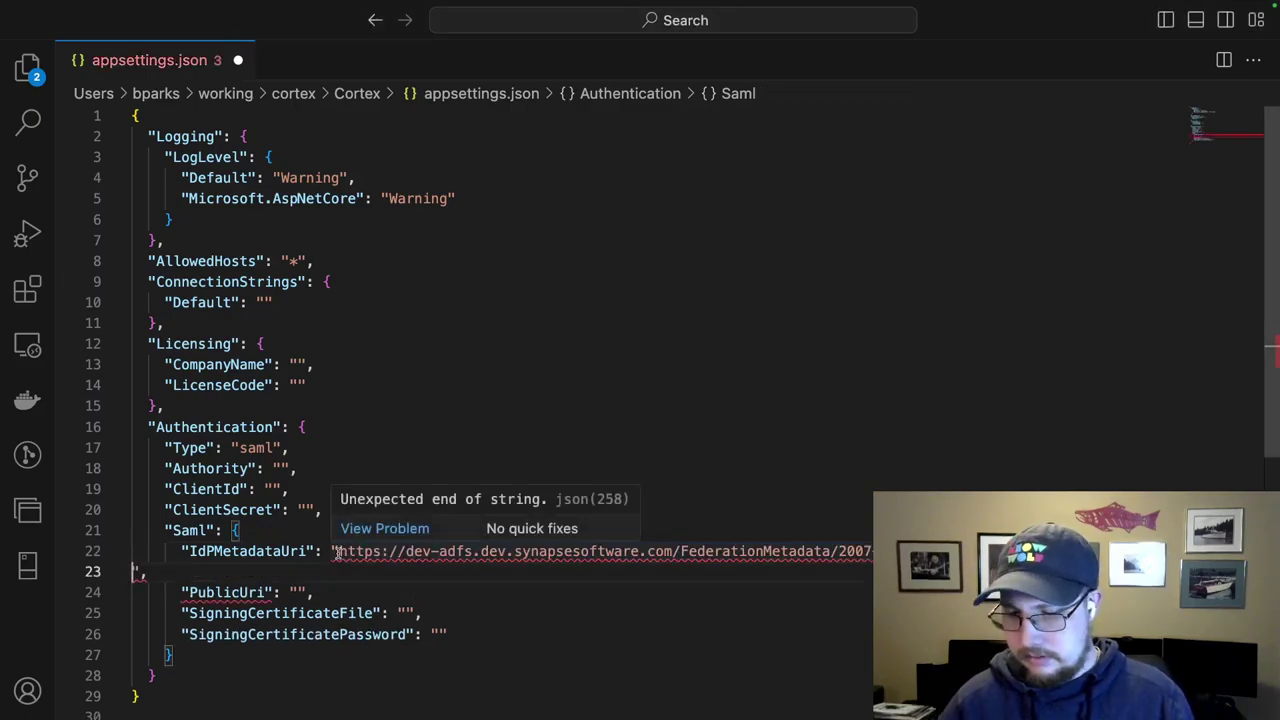
{"action": "key", "text": "BackSpace"}
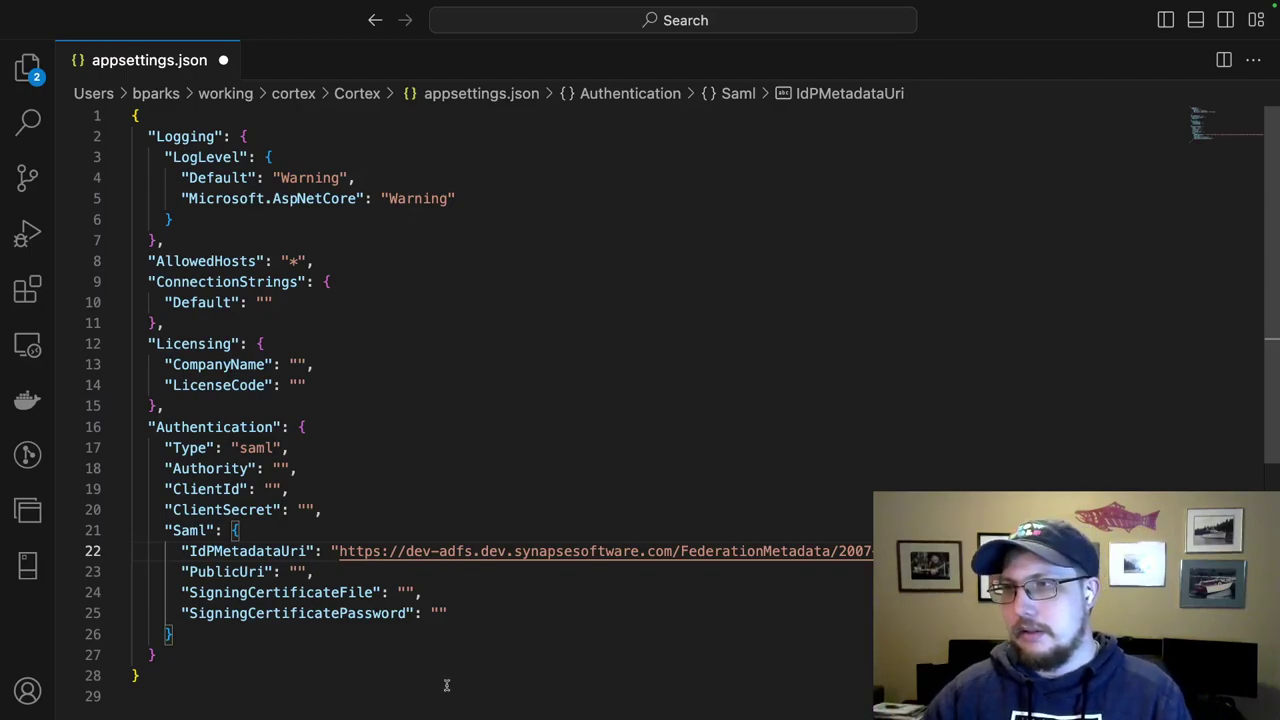
{"action": "left_click", "coordinate": [297, 571]}
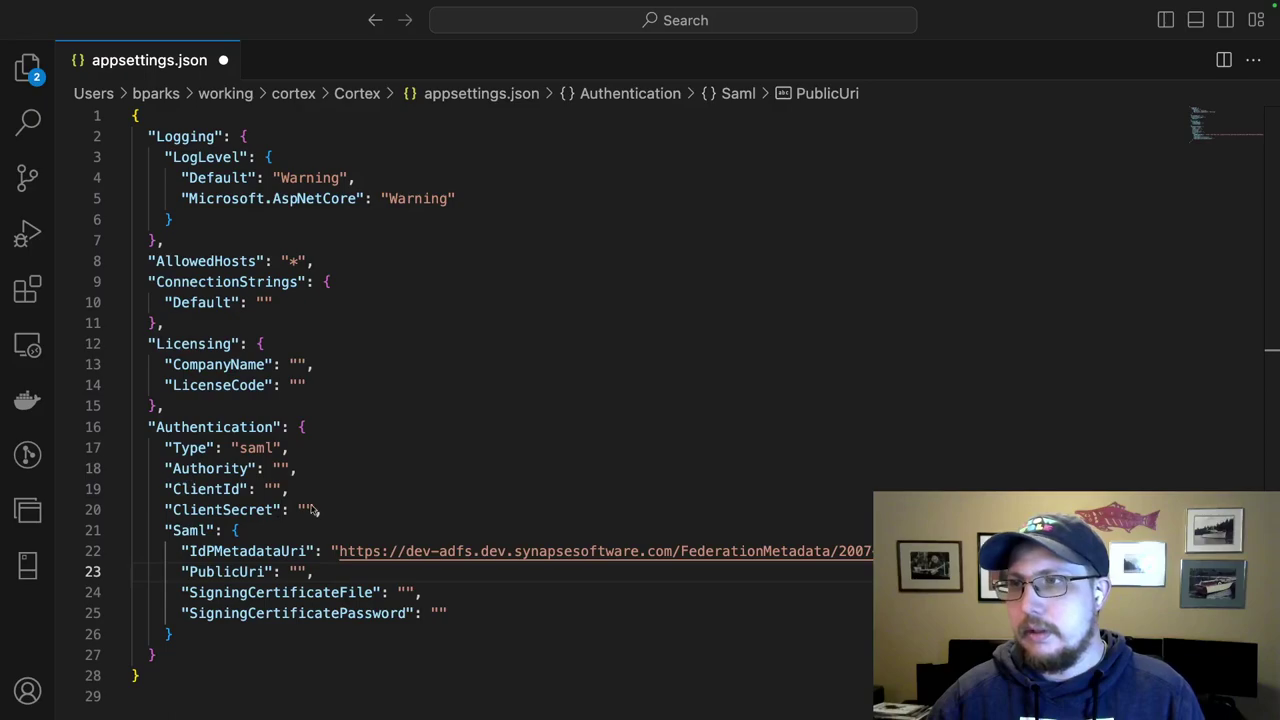
{"action": "left_click", "coordinate": [298, 572]}
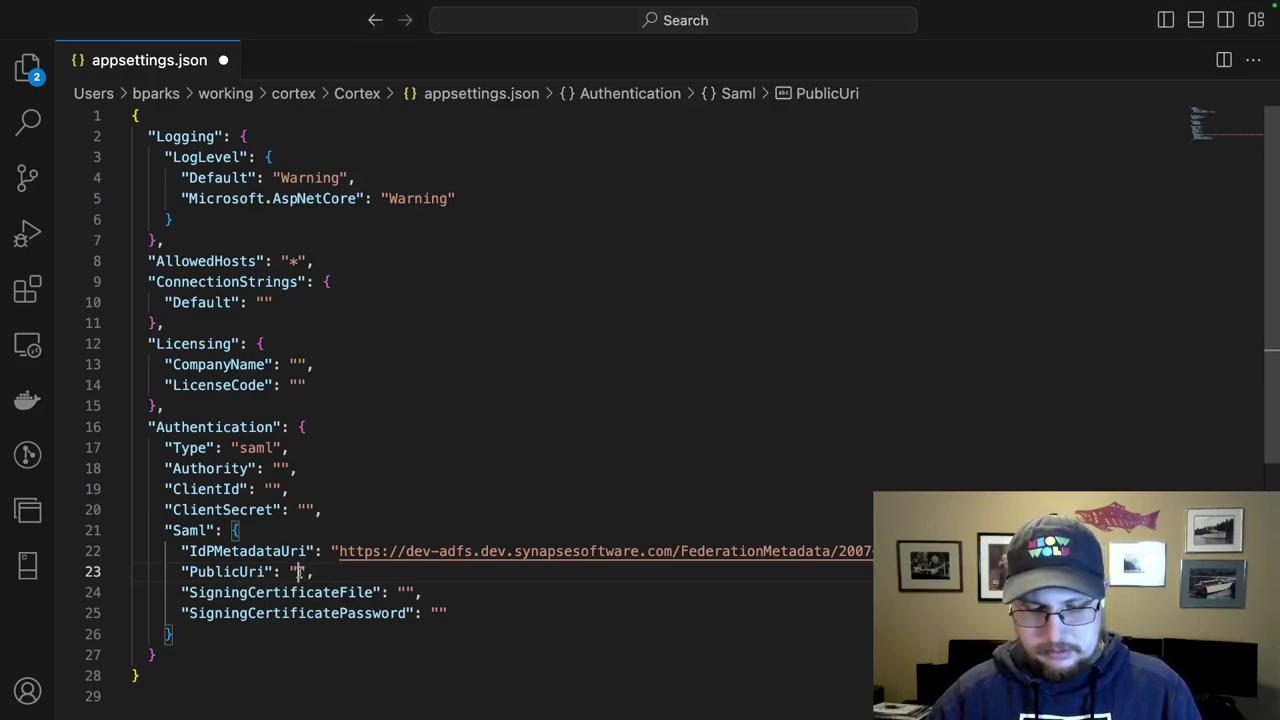
{"action": "type", "text": "https://localhost:7135"}
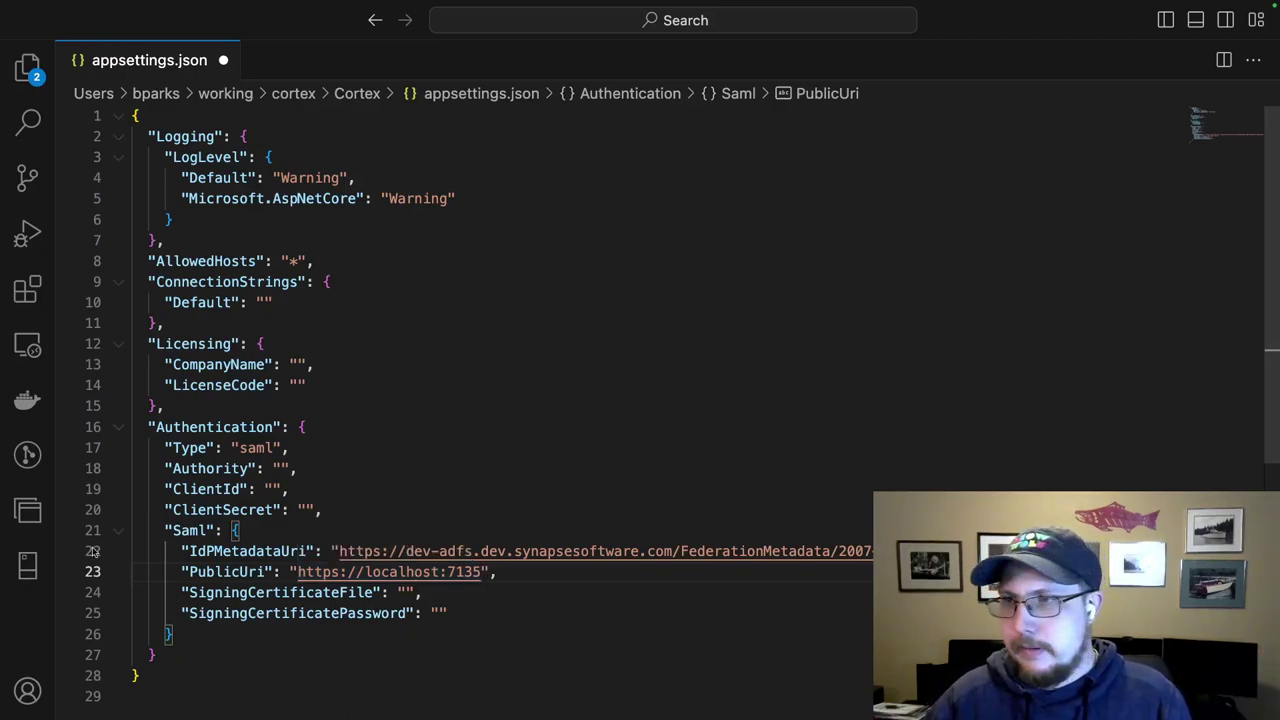
Delete 'Signing' from both certificate keys, leaving CertificateFile and CertificatePassword.
{"action": "double_click", "coordinate": [233, 593]}
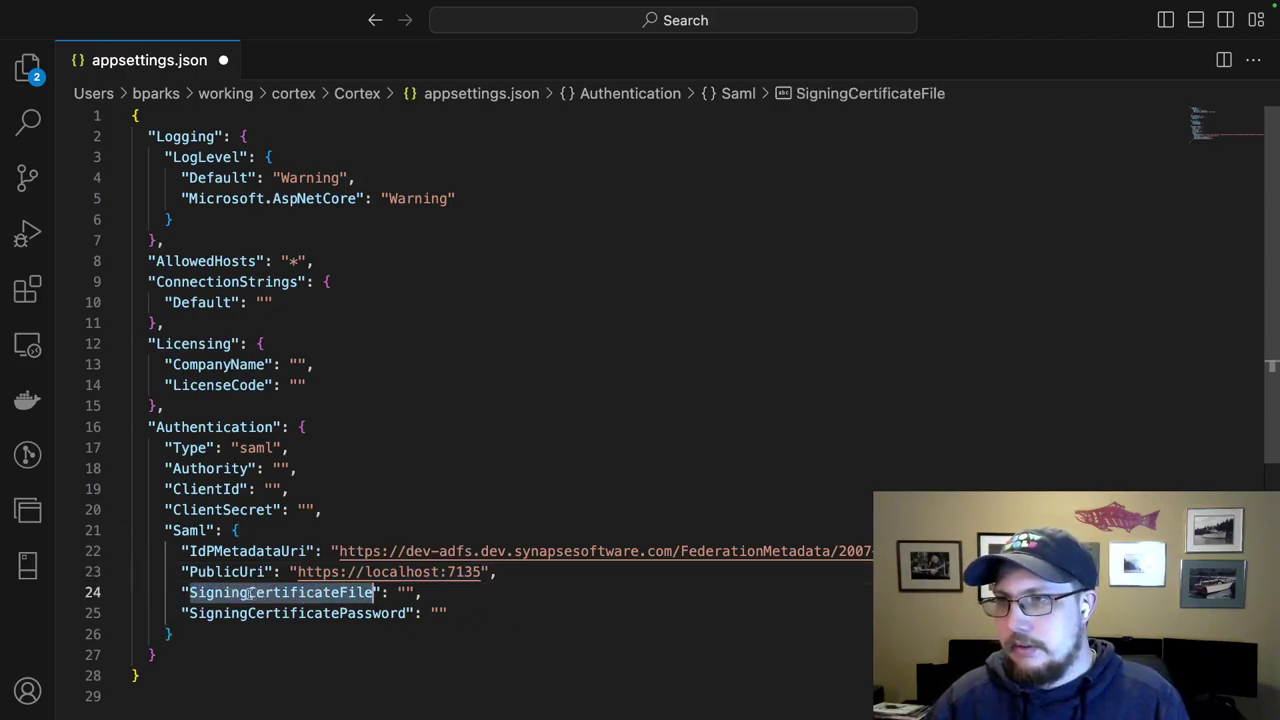
{"action": "key", "text": "Left"}
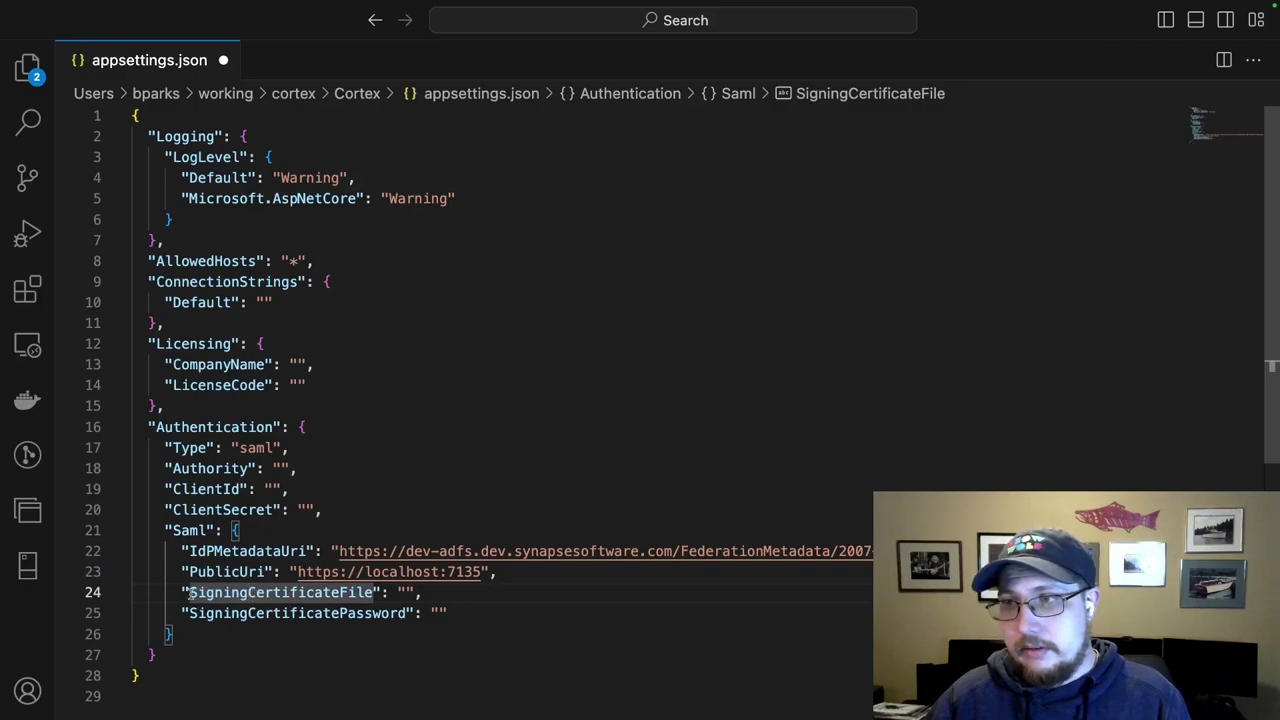
{"action": "double_click", "coordinate": [248, 593]}
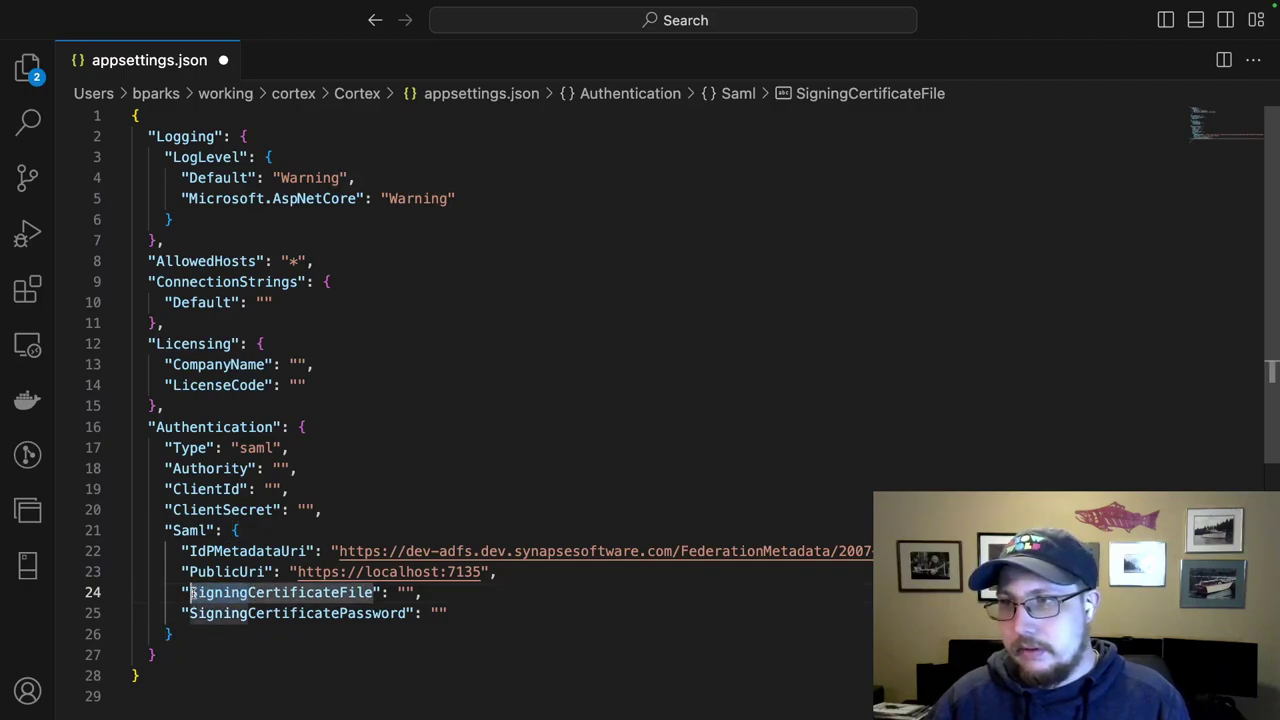
{"action": "key", "text": "ctrl+alt+Delete"}
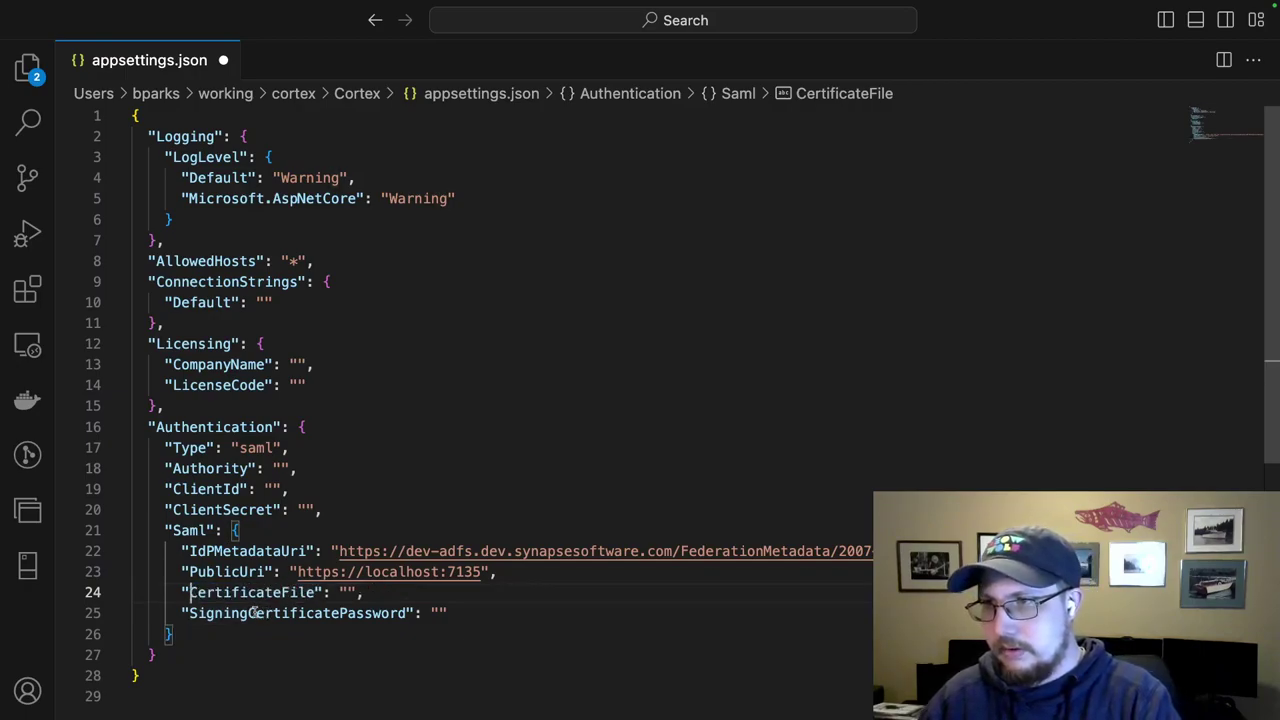
{"action": "left_click_drag", "start_coordinate": [250, 613], "coordinate": [194, 613]}
{"action": "double_click", "coordinate": [191, 613]}
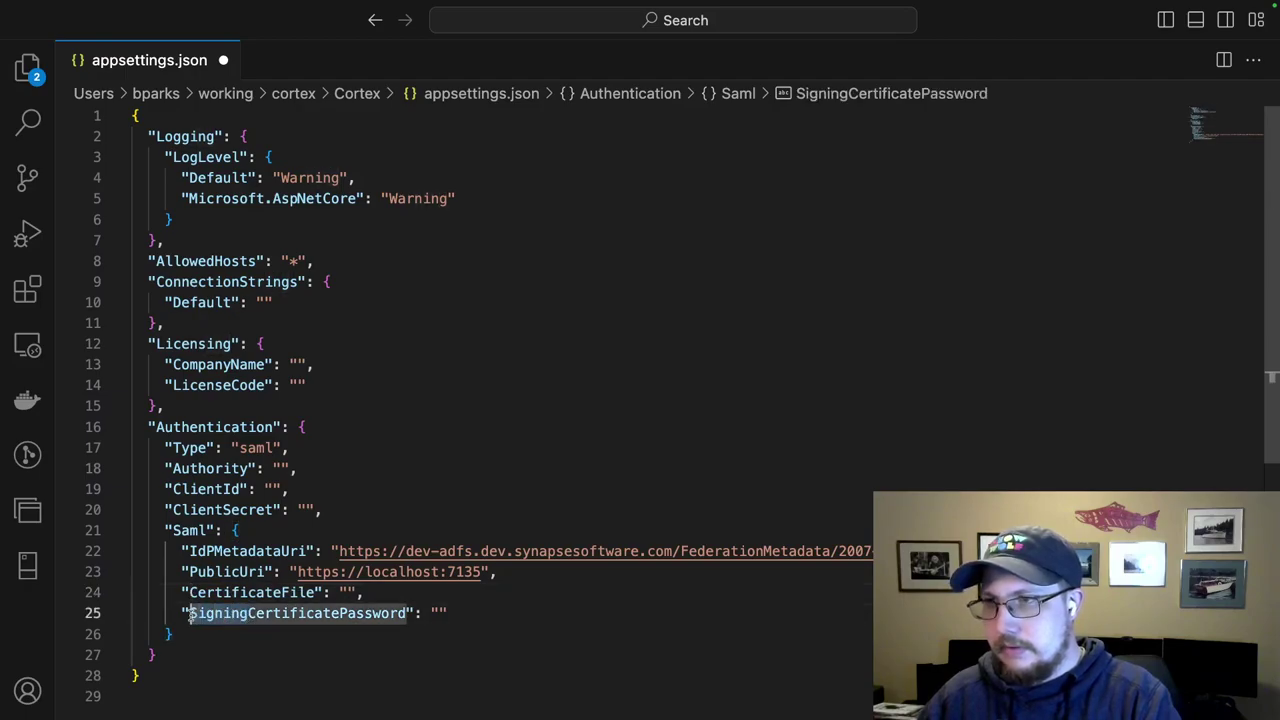
{"action": "key", "text": "ctrl+alt+Delete"}
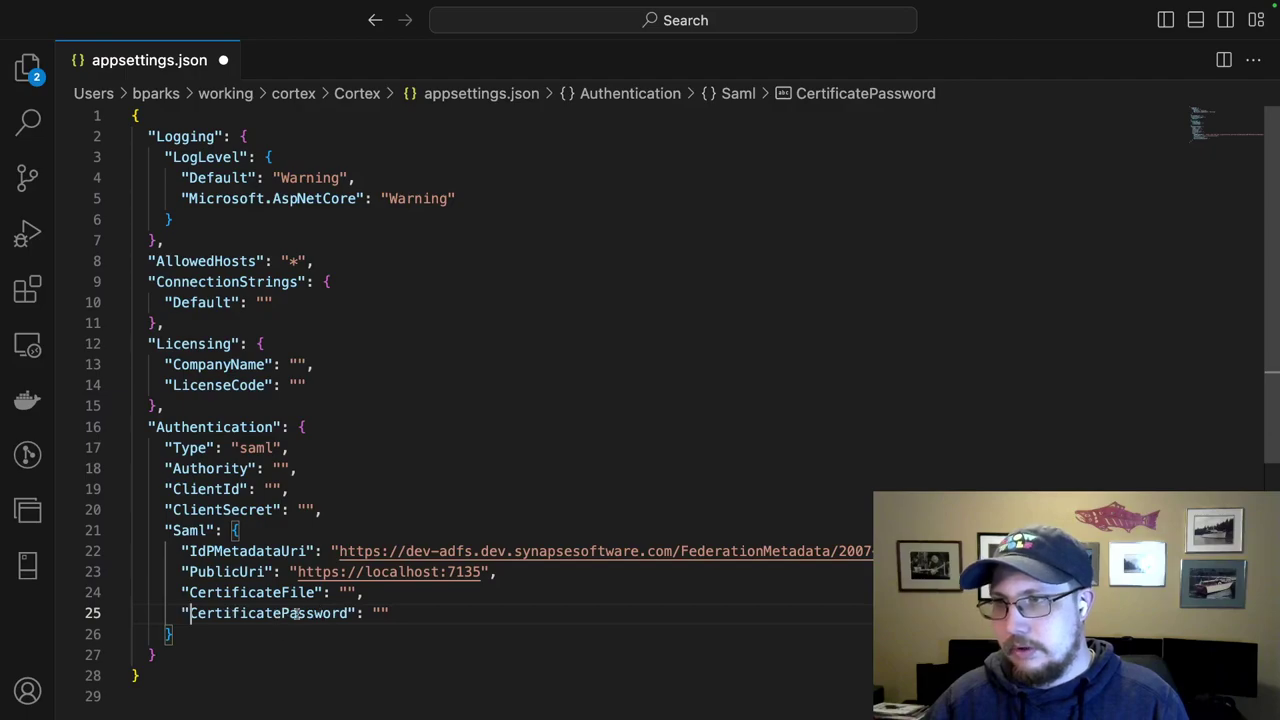
{"action": "left_click", "coordinate": [350, 592]}
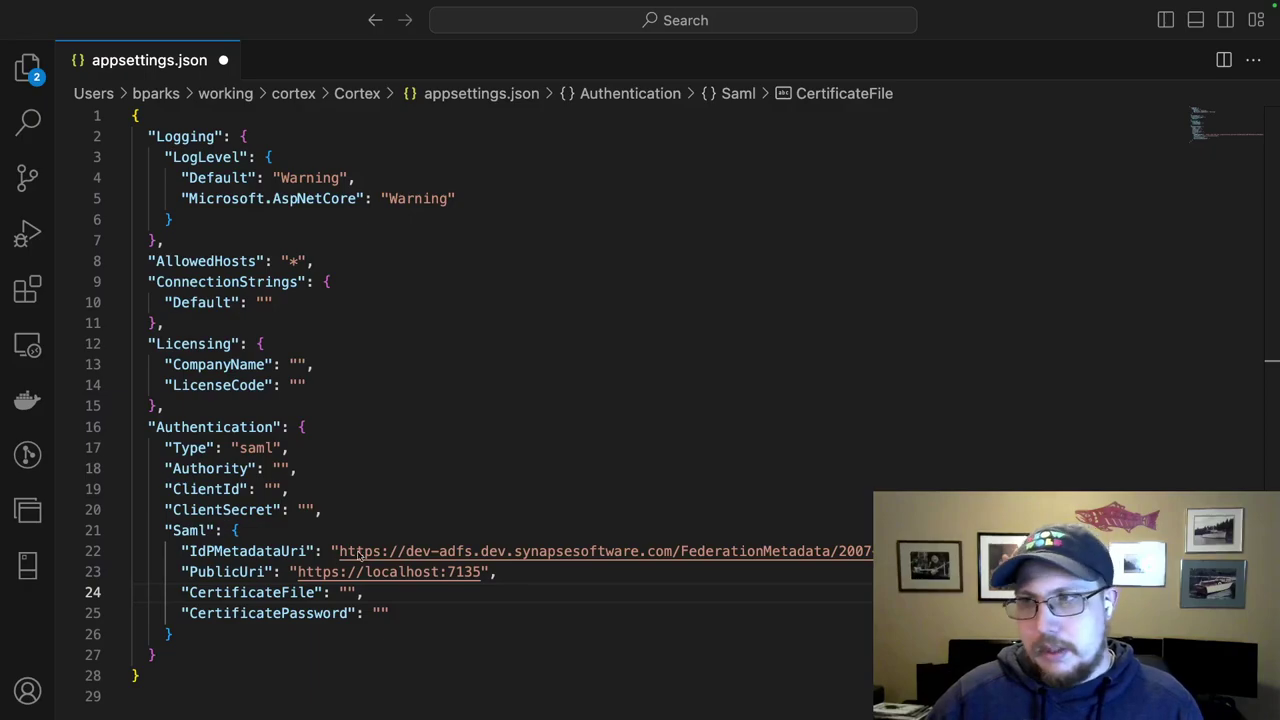
Set CertificateFile to the Downloads path of saml-signing-password-is-password.pfx.
{"action": "left_click", "coordinate": [348, 592]}
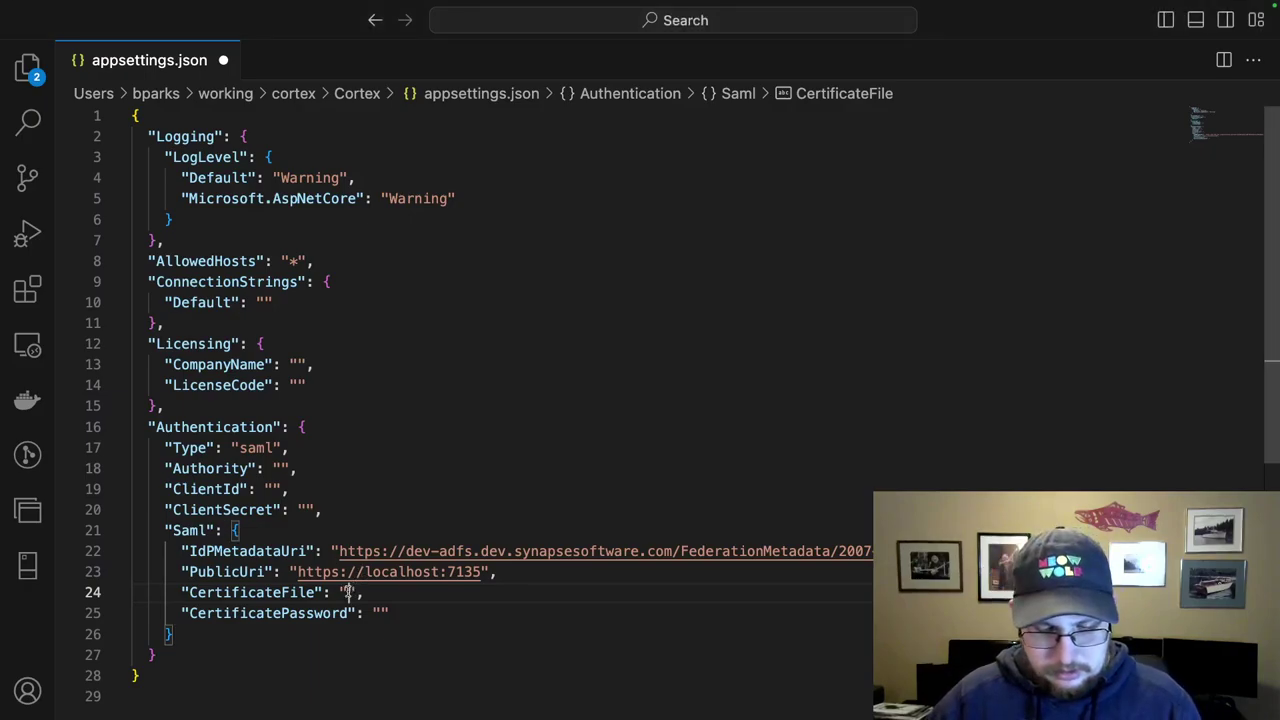
{"action": "key", "text": "super+v"}
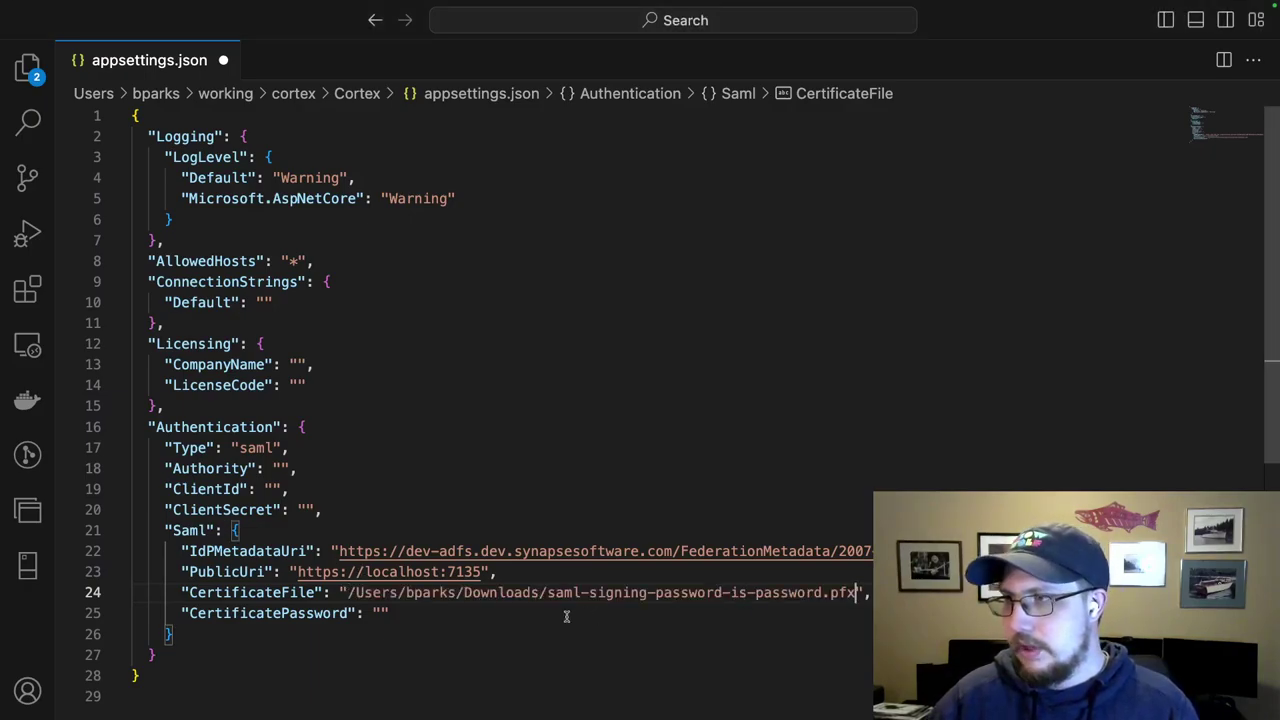
{"action": "left_click", "coordinate": [568, 613]}
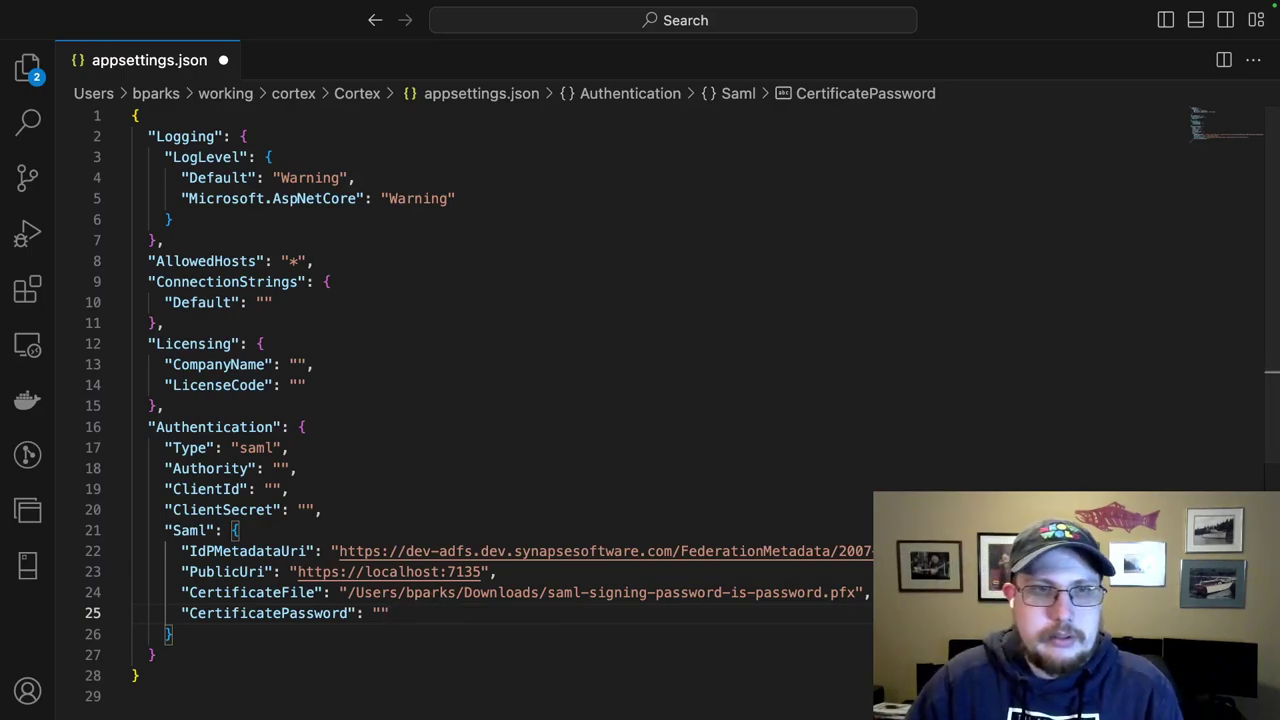
Enter the signing certificate's password as the CertificatePassword value.
{"action": "left_click", "coordinate": [383, 613]}
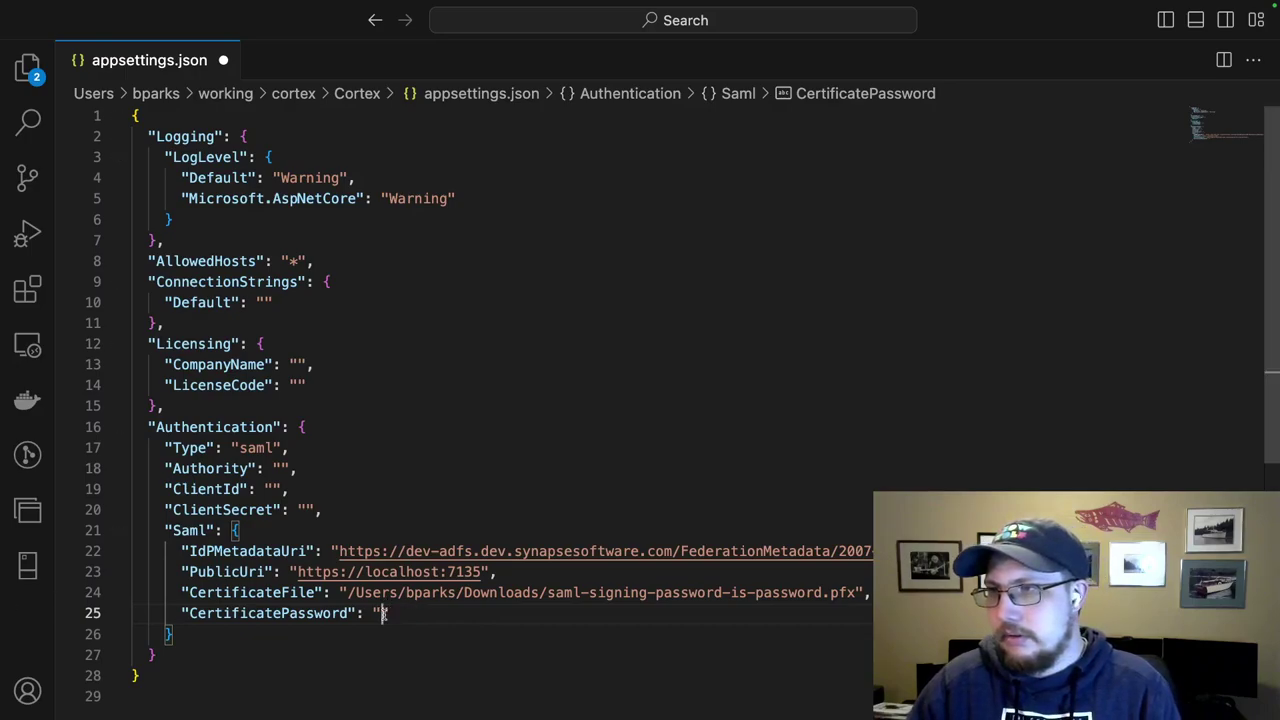
{"action": "type", "text": "password"}
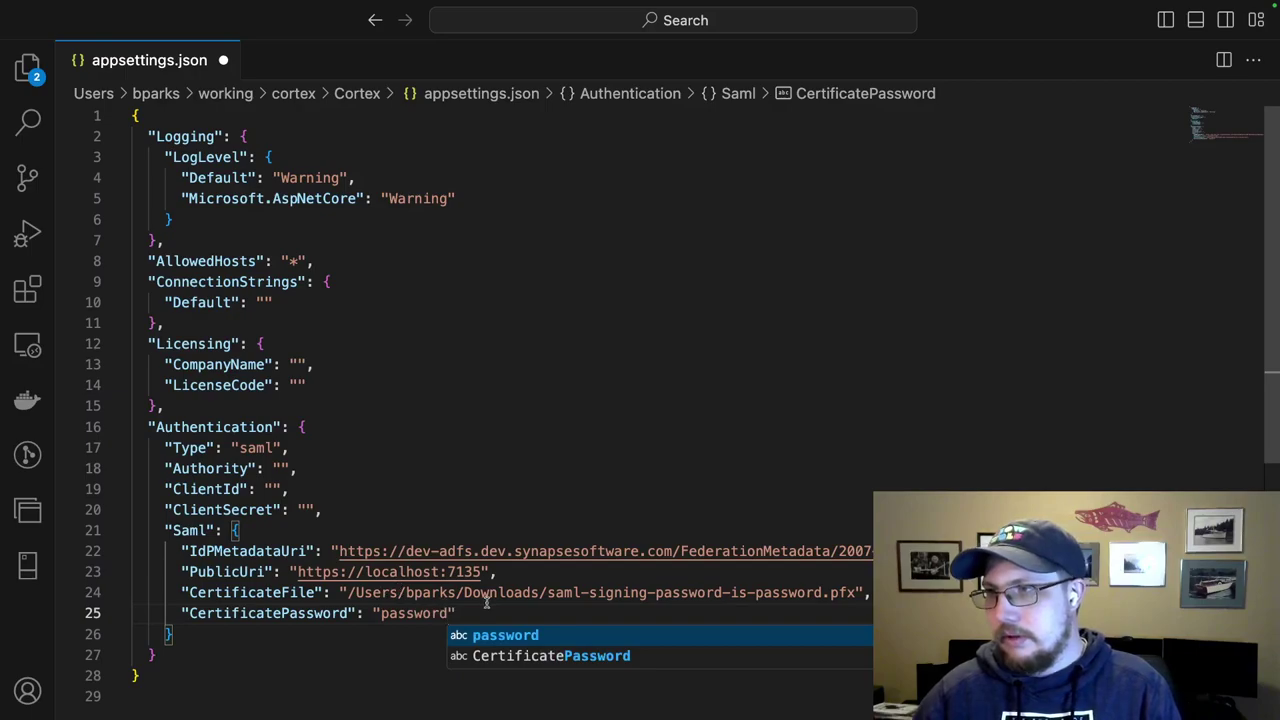
{"action": "key", "text": "Escape"}
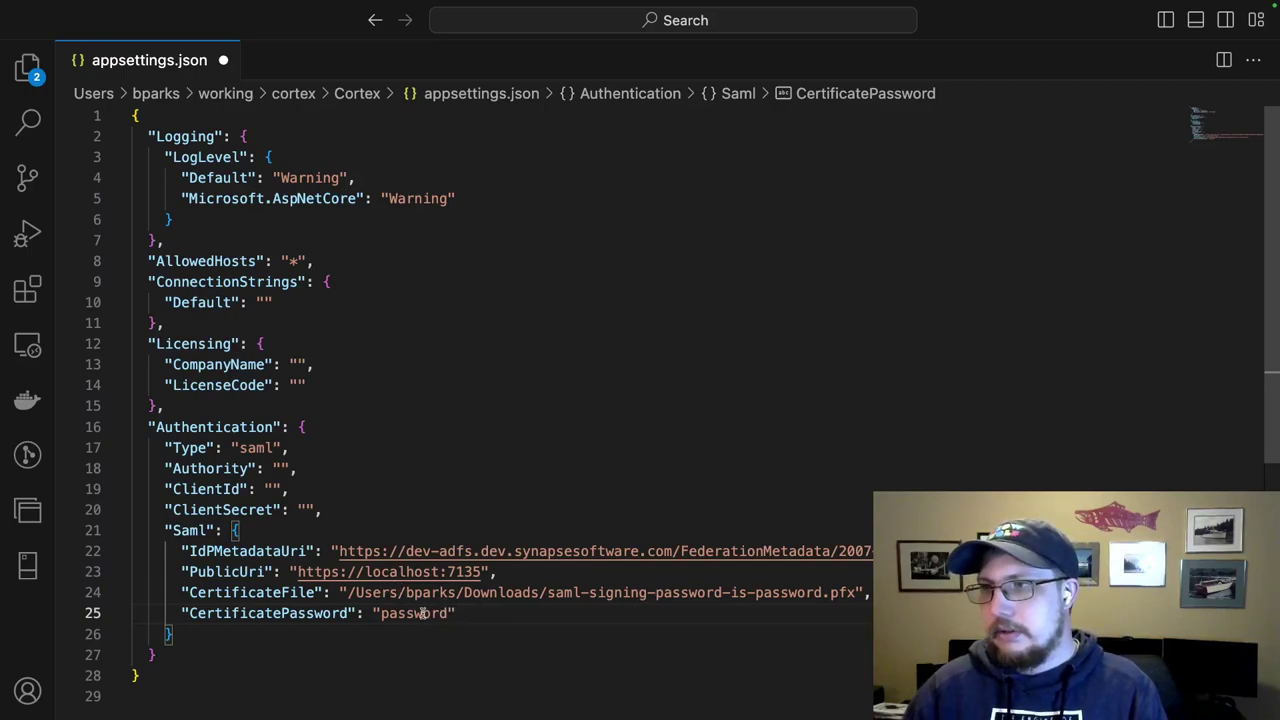
{"action": "double_click", "coordinate": [423, 613]}
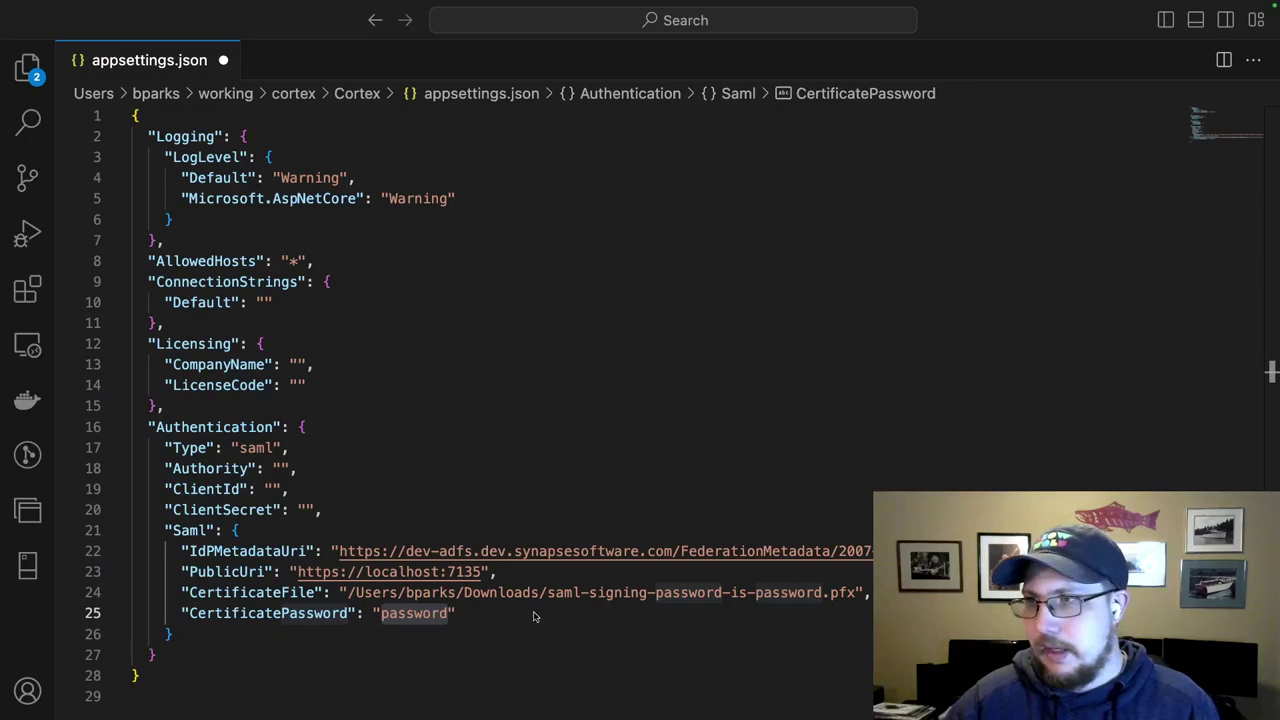
Paste the three extra Saml settings after CertificatePassword and highlight CertificateValidationMode None.
{"action": "left_click", "coordinate": [473, 615]}
{"action": "key", "text": "super+v"}
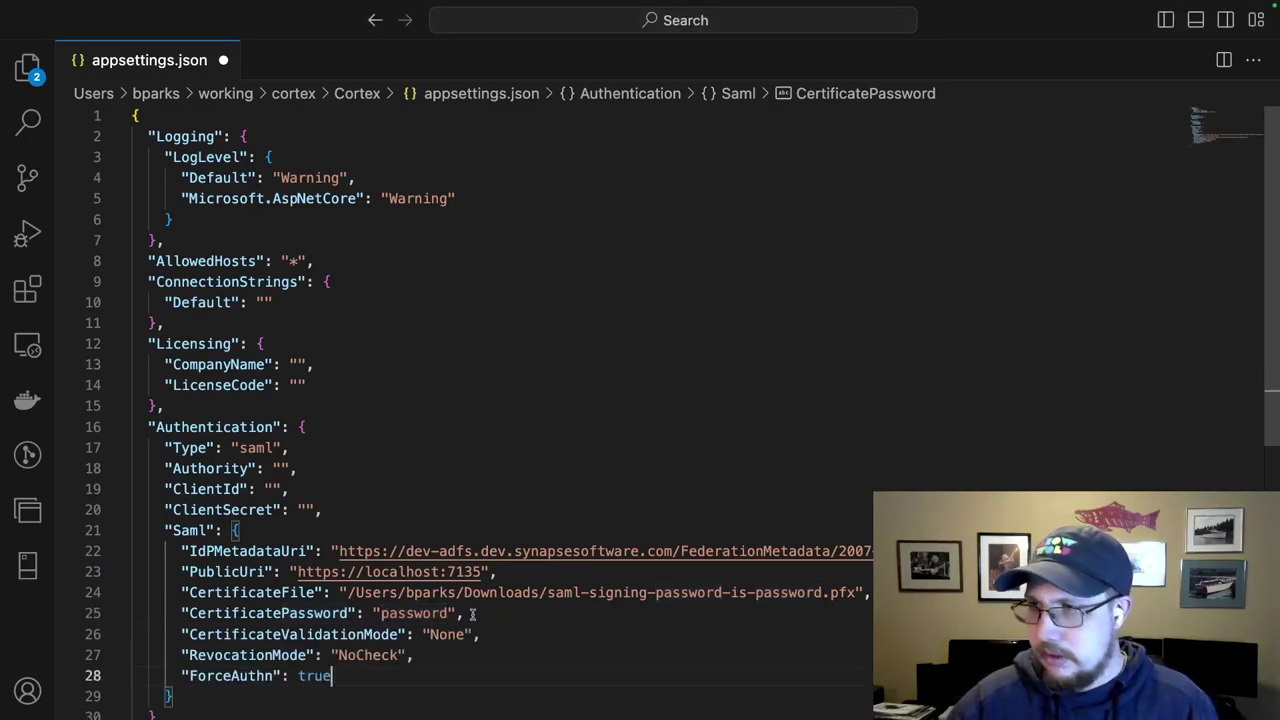
{"action": "double_click", "coordinate": [336, 634]}
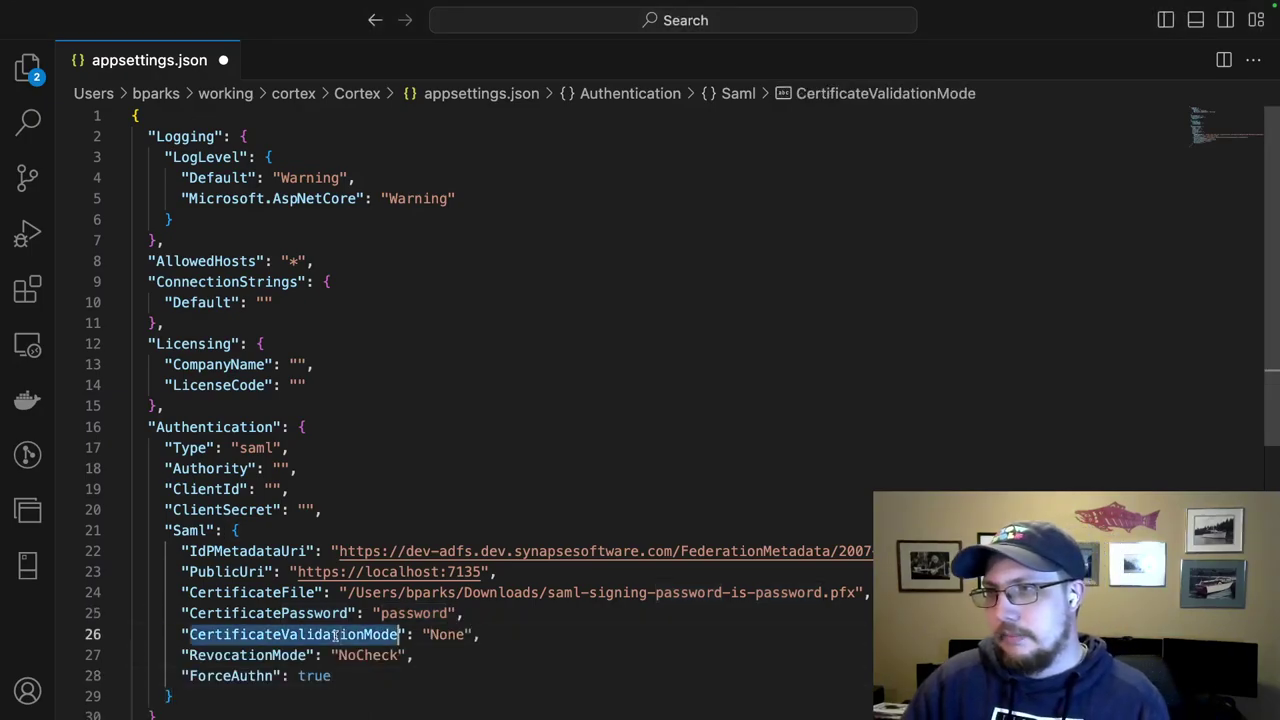
{"action": "double_click", "coordinate": [440, 634]}
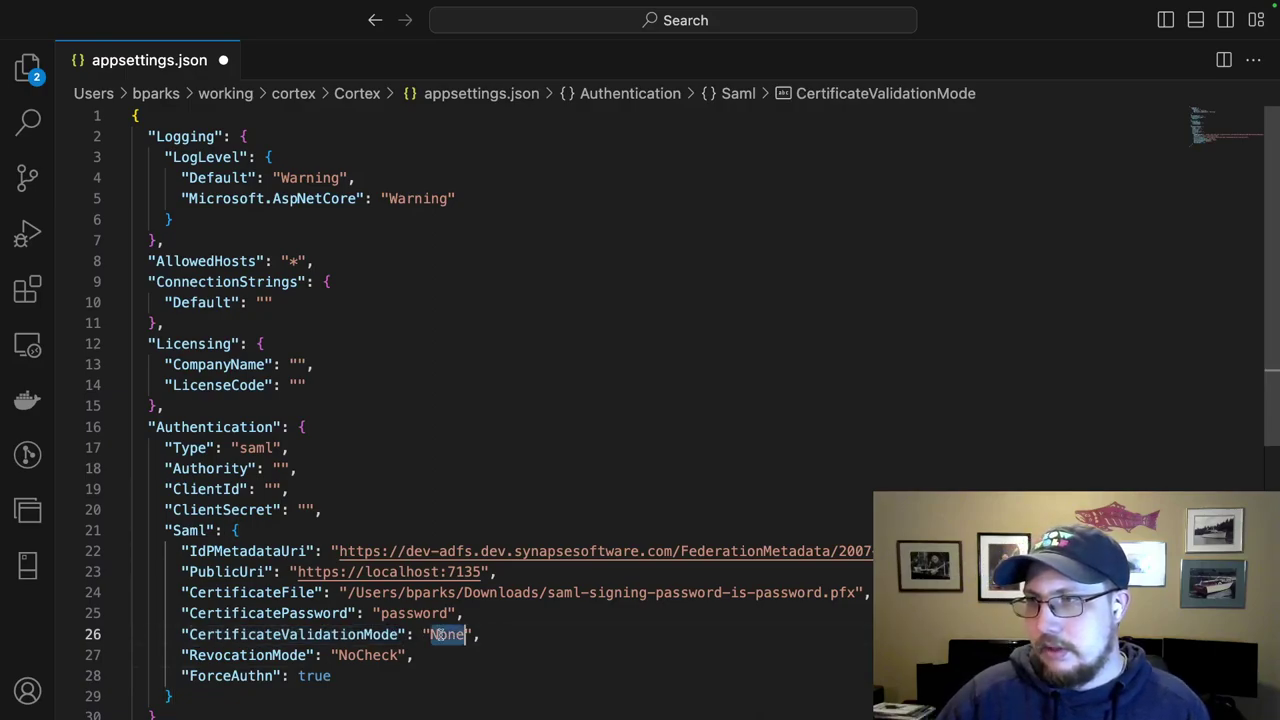
Highlight RevocationMode NoCheck and ForceAuthn true, then switch to the Windows AD FS desktop.
{"action": "double_click", "coordinate": [290, 654]}
{"action": "double_click", "coordinate": [358, 655]}
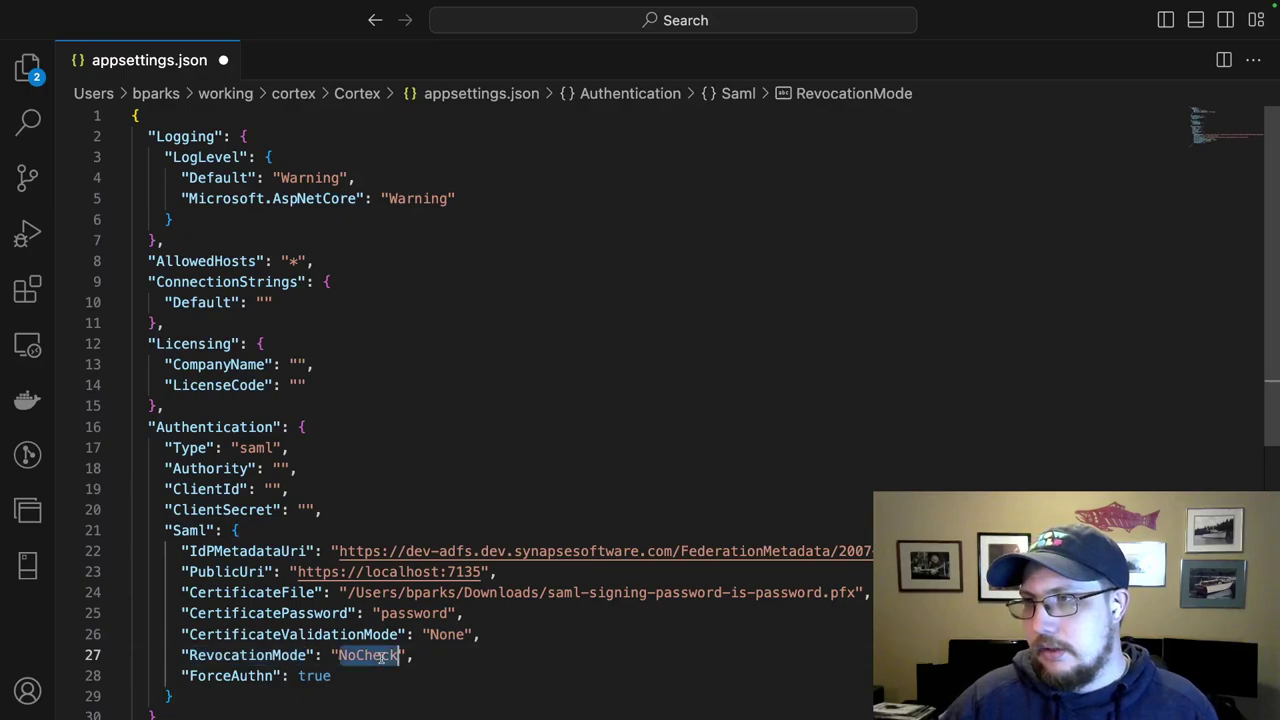
{"action": "double_click", "coordinate": [330, 676]}
{"action": "left_click_drag", "start_coordinate": [330, 676], "coordinate": [180, 676]}
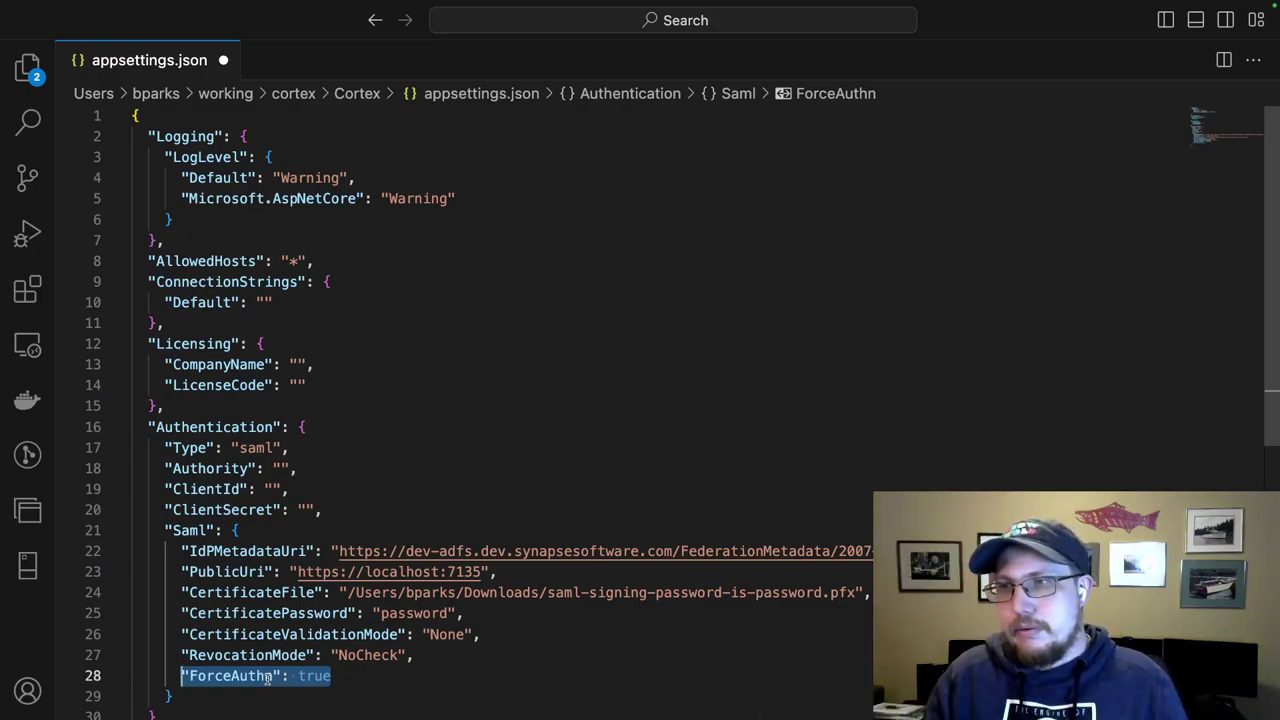
{"action": "left_click", "coordinate": [342, 676]}
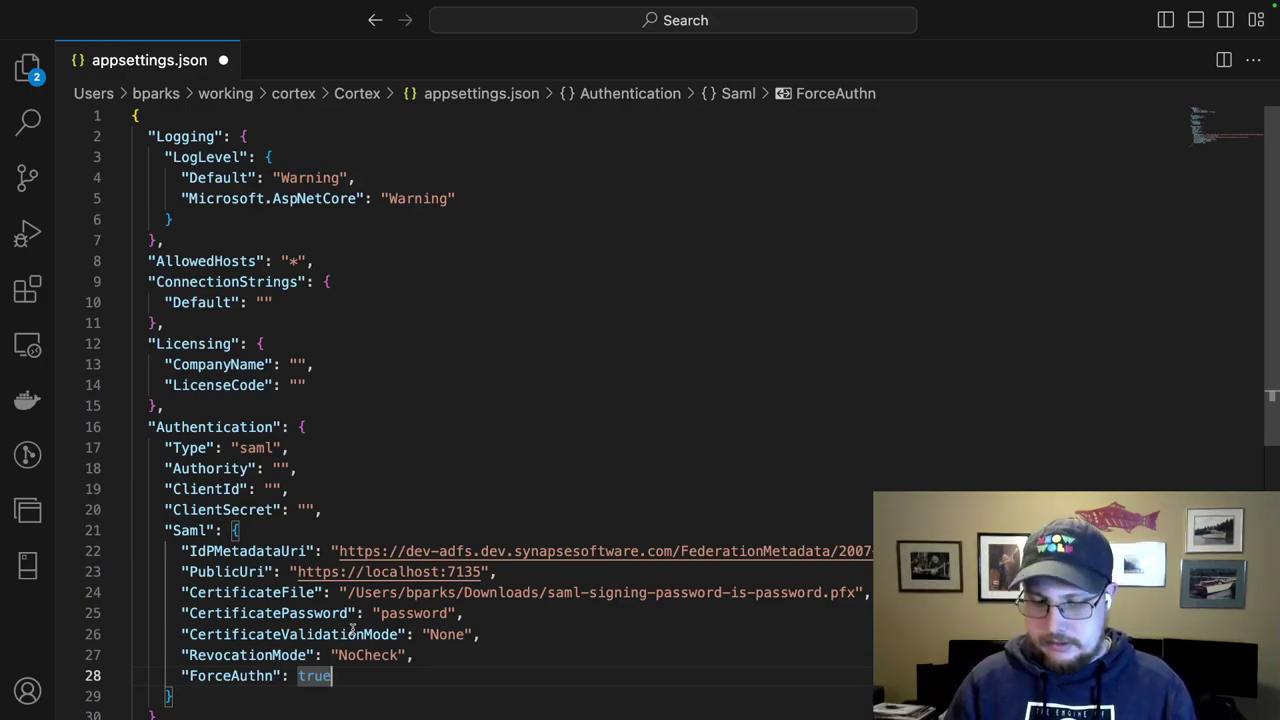
{"action": "key", "text": "ctrl+Right"}
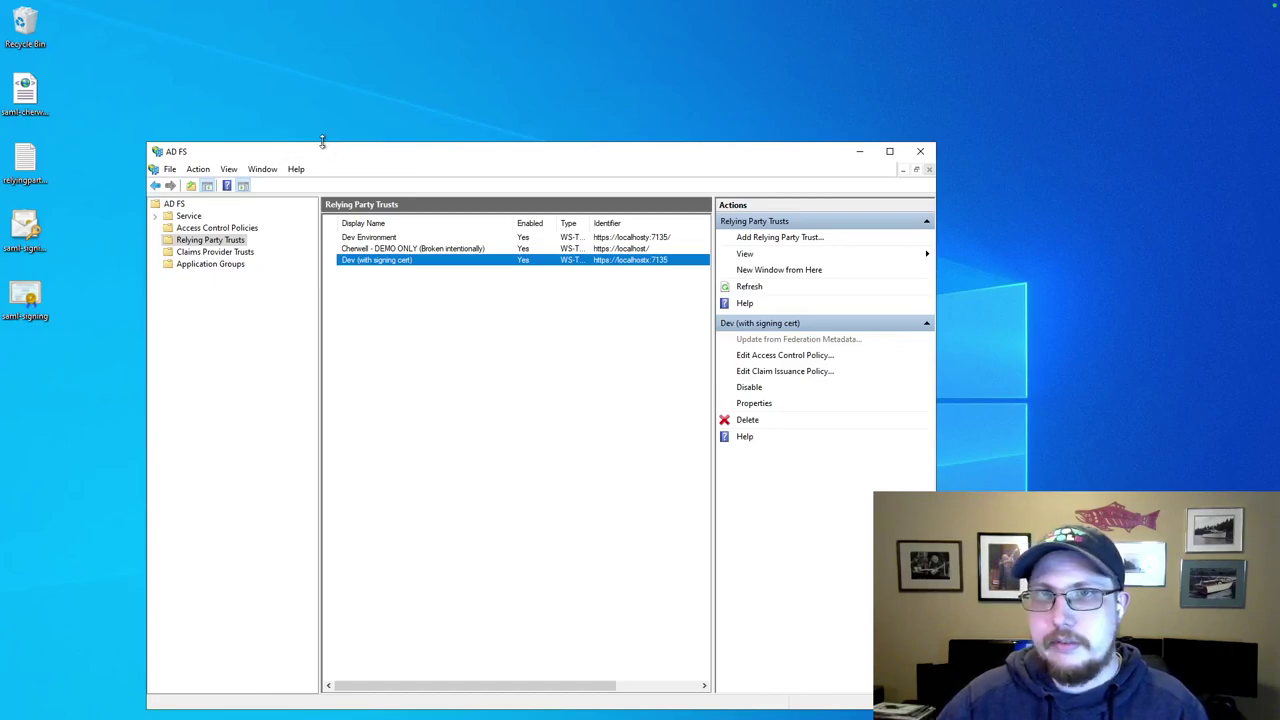
Move the AD FS window up-left and launch the Add Relying Party Trust wizard.
{"action": "left_click_drag", "start_coordinate": [331, 152], "coordinate": [262, 77]}
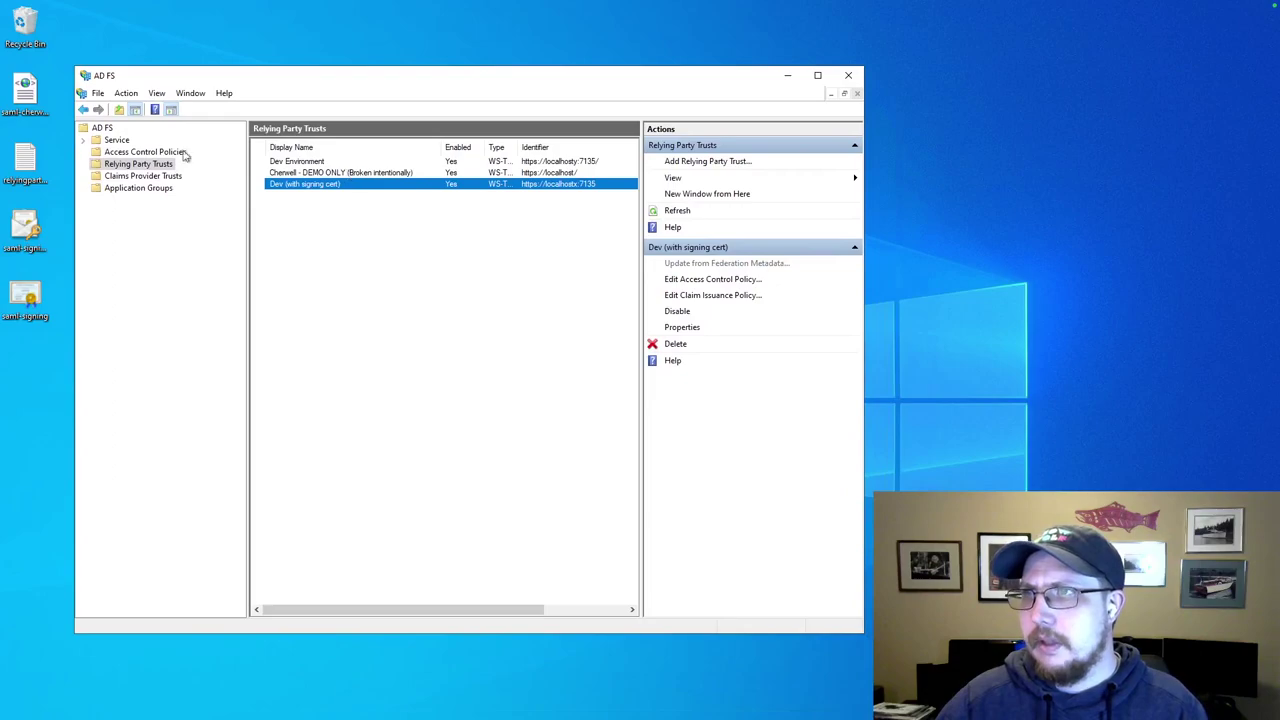
{"action": "left_click", "coordinate": [700, 163]}
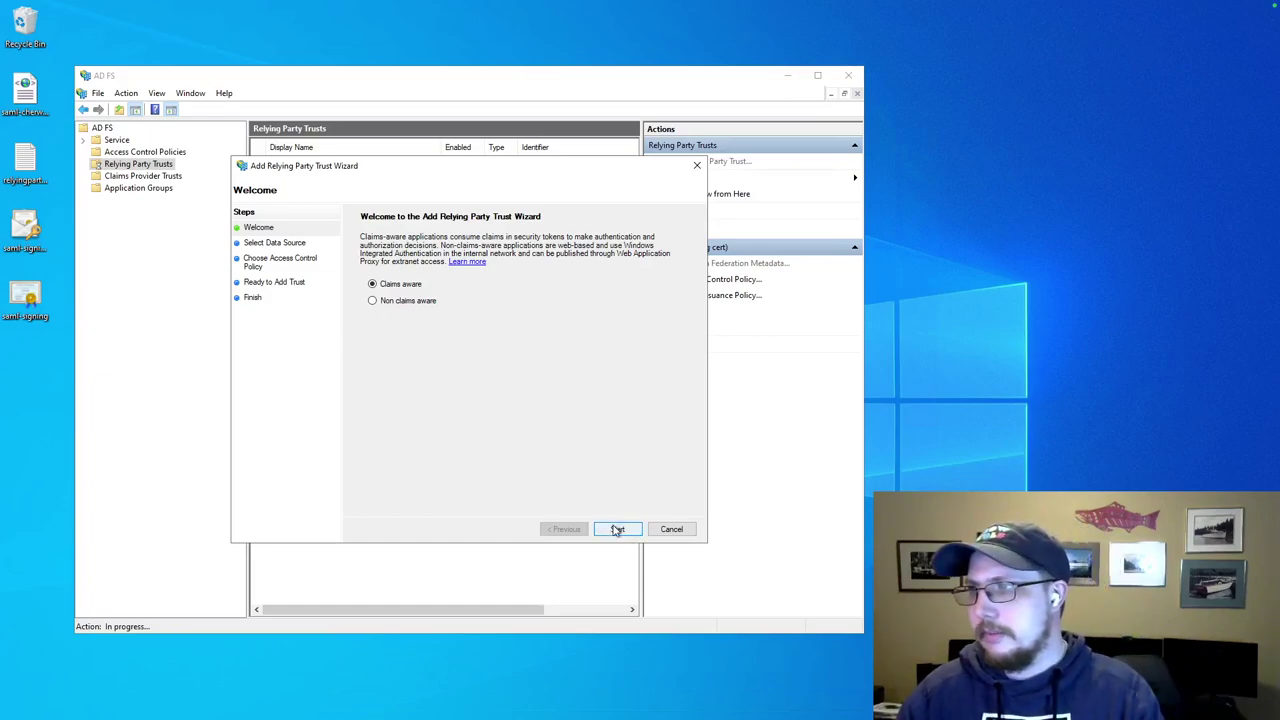
Begin the claims-aware wizard and choose manual entry of relying party data.
{"action": "left_click", "coordinate": [618, 530]}
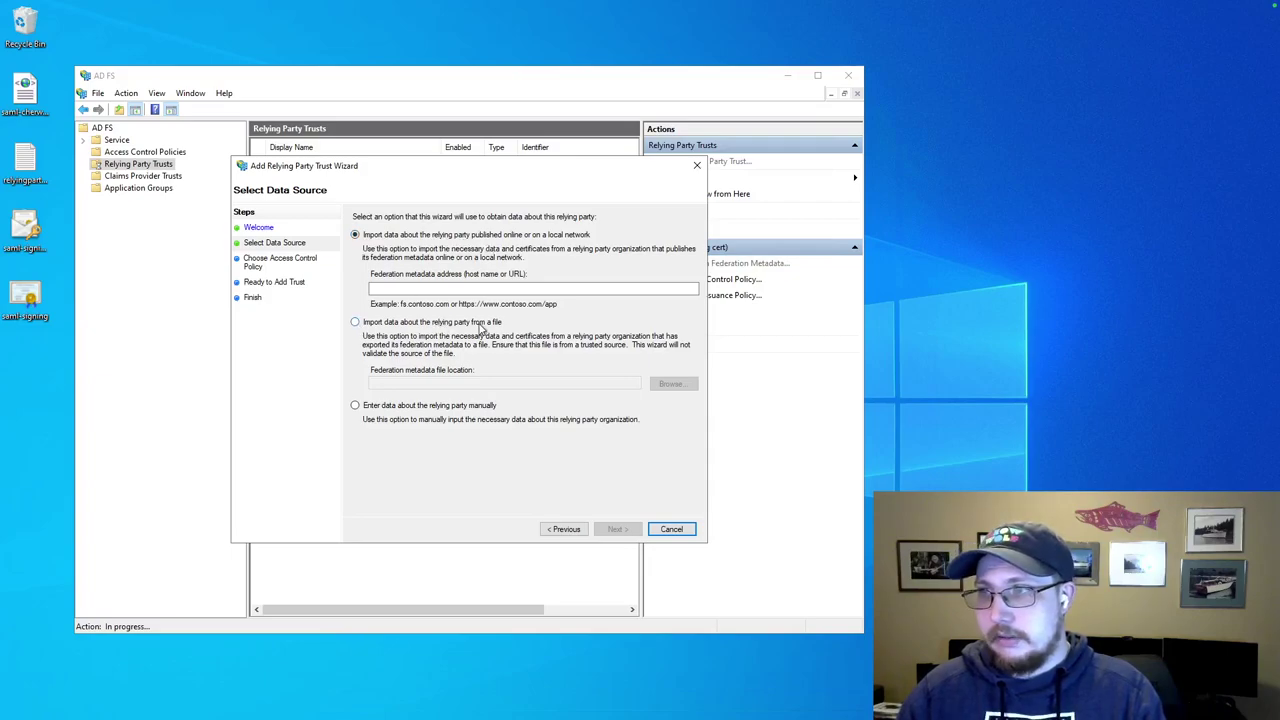
{"action": "left_click", "coordinate": [355, 323]}
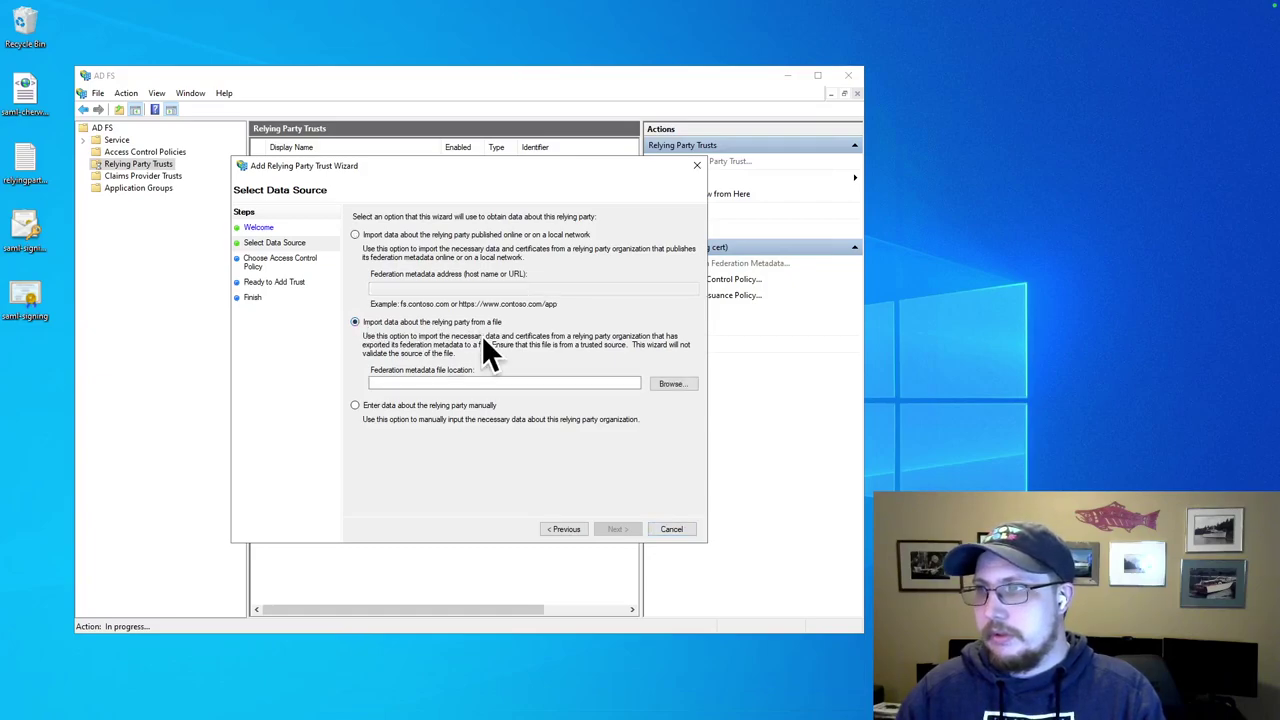
{"action": "left_click", "coordinate": [364, 408]}
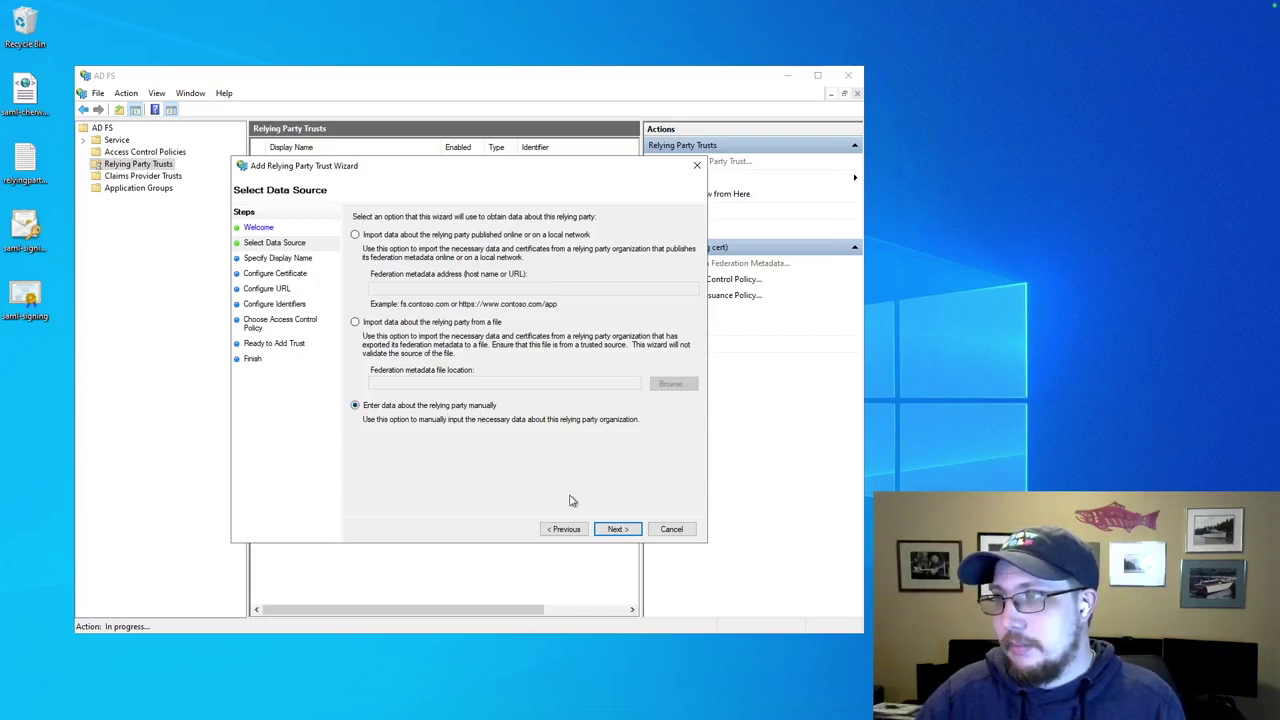
{"action": "left_click", "coordinate": [617, 530]}
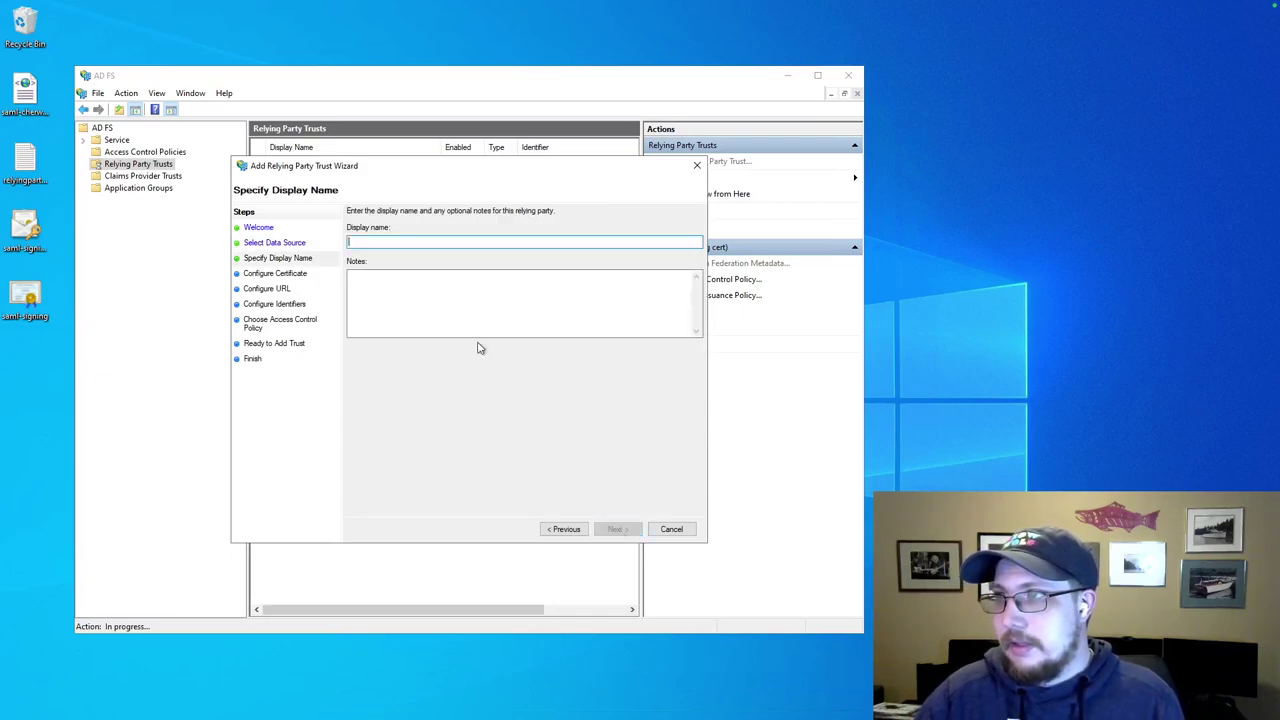
Give the relying party trust the display name DEMO and continue.
{"action": "type", "text": "DEMO"}
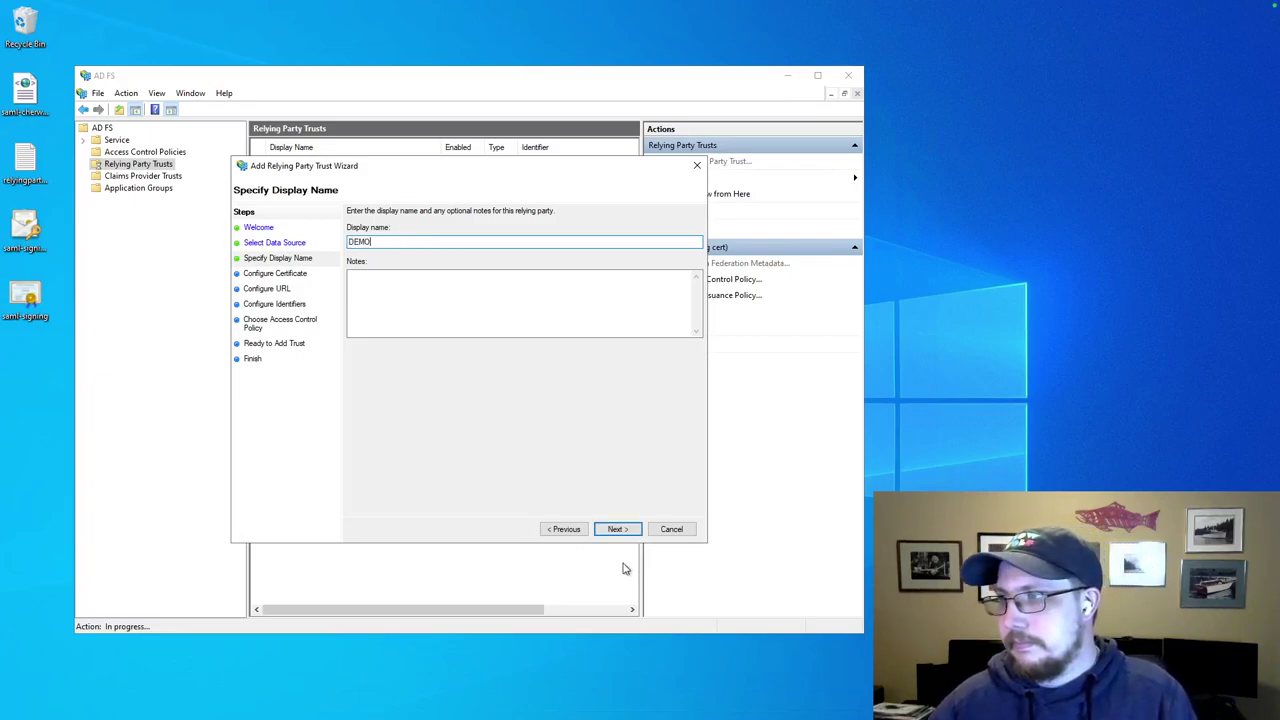
{"action": "left_click", "coordinate": [621, 531]}
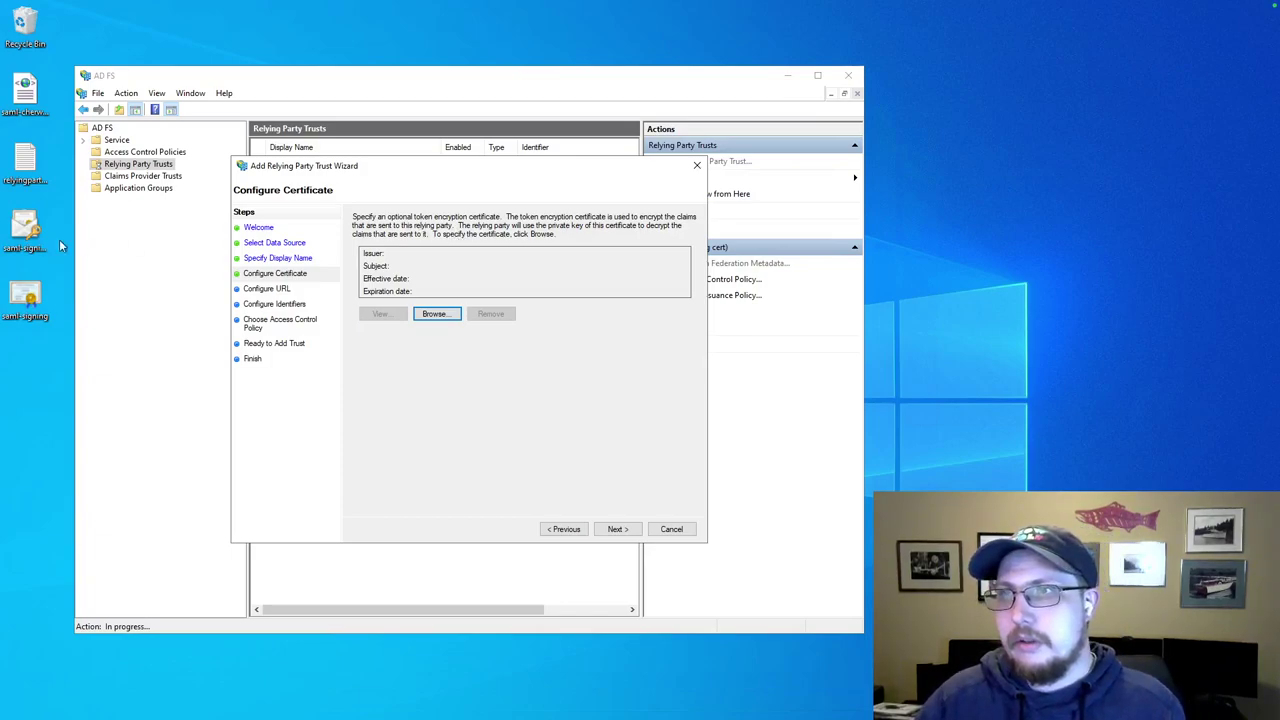
Point out the saml-signing certificate files, then browse for a token encryption certificate.
{"action": "left_click", "coordinate": [27, 238]}
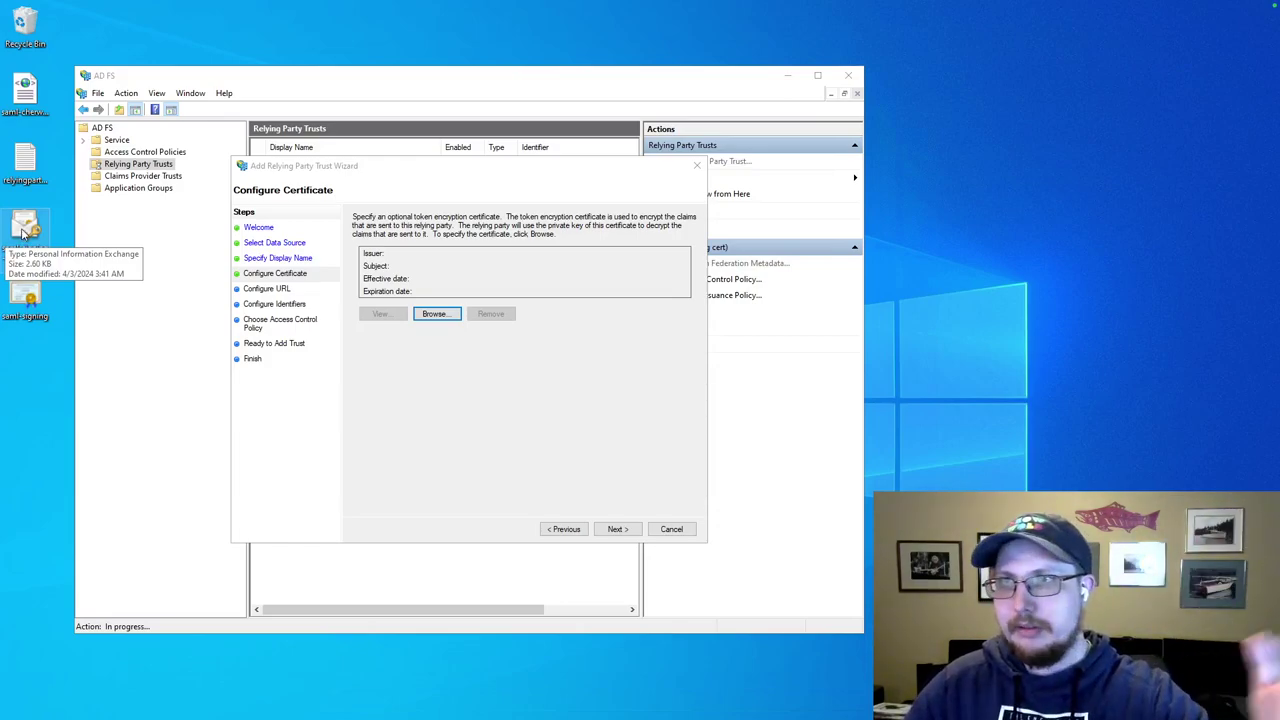
{"action": "left_click", "coordinate": [27, 238]}
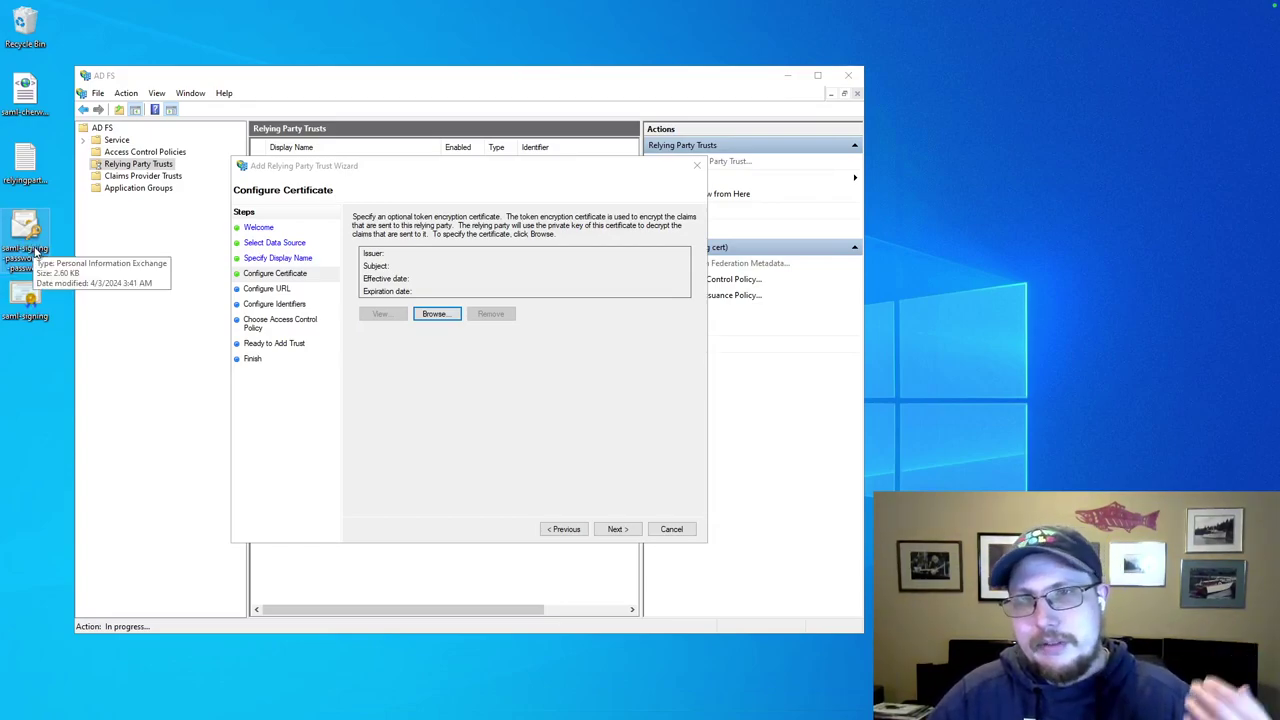
{"action": "left_click", "coordinate": [35, 300]}
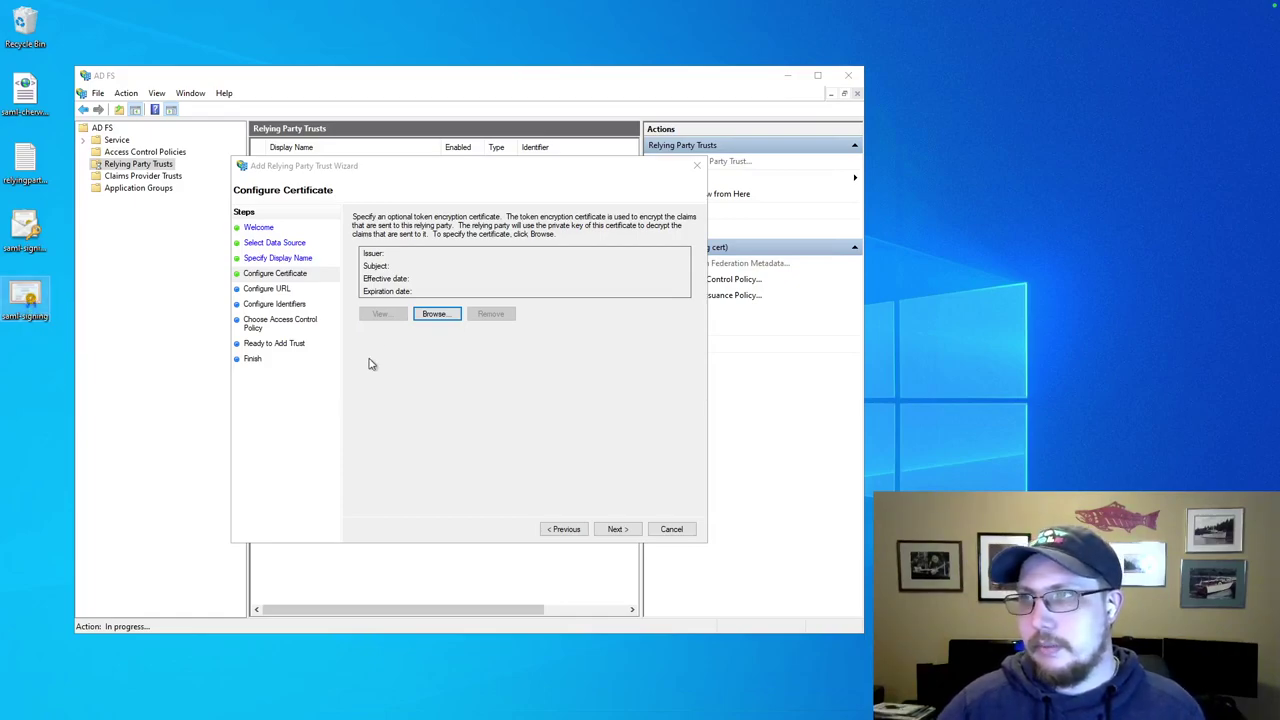
{"action": "left_click", "coordinate": [450, 316]}
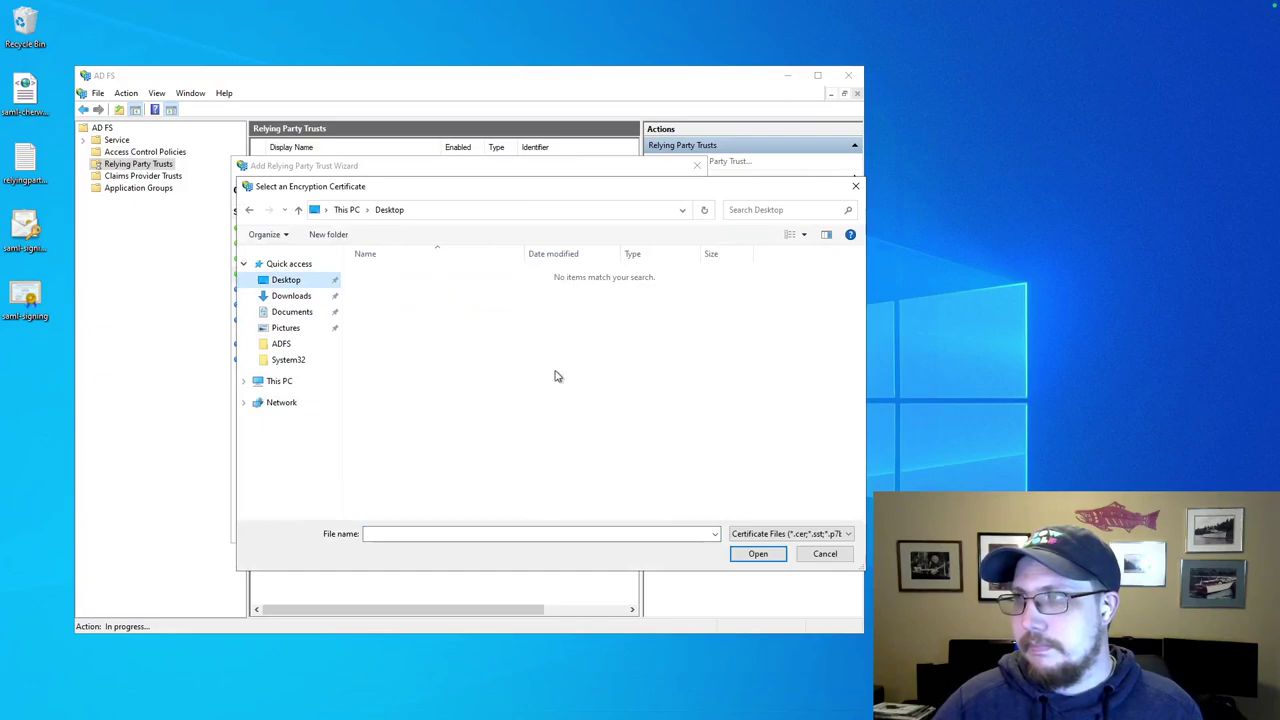
Show All Files (*.*) and load saml-signing as the token encryption certificate.
{"action": "left_click", "coordinate": [715, 535]}
{"action": "left_click", "coordinate": [757, 535]}
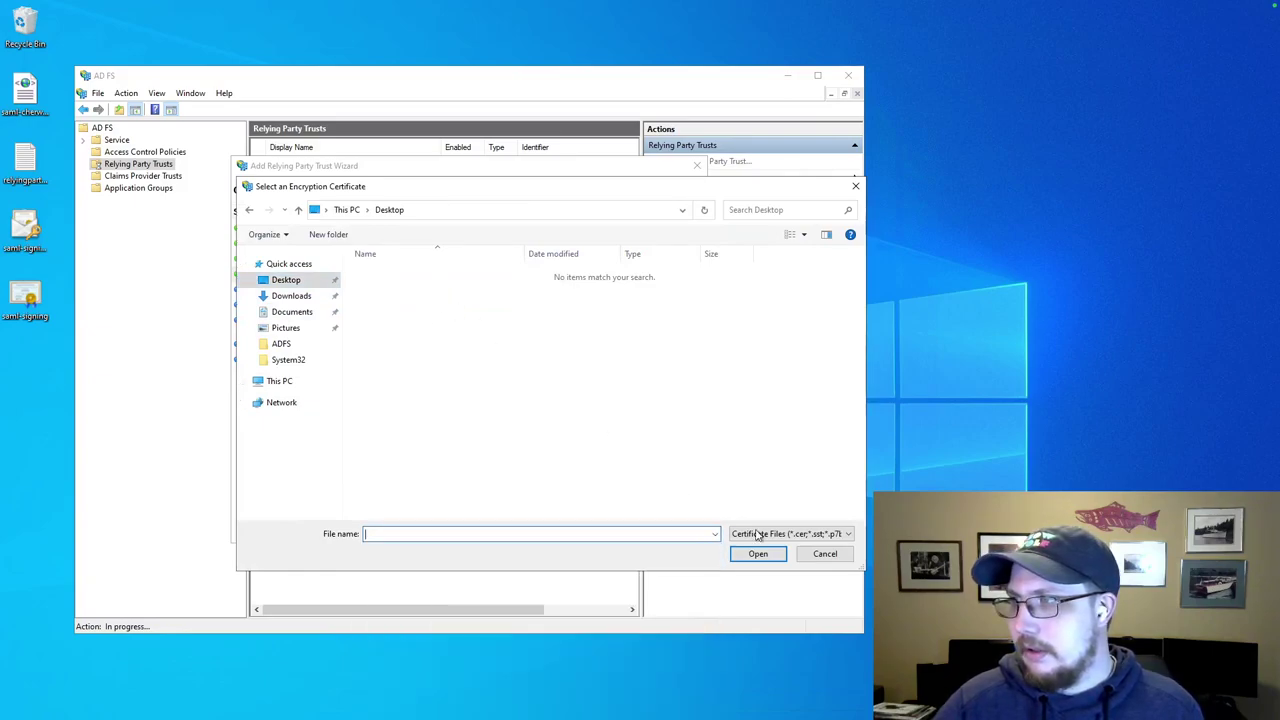
{"action": "left_click", "coordinate": [757, 535]}
{"action": "left_click", "coordinate": [751, 558]}
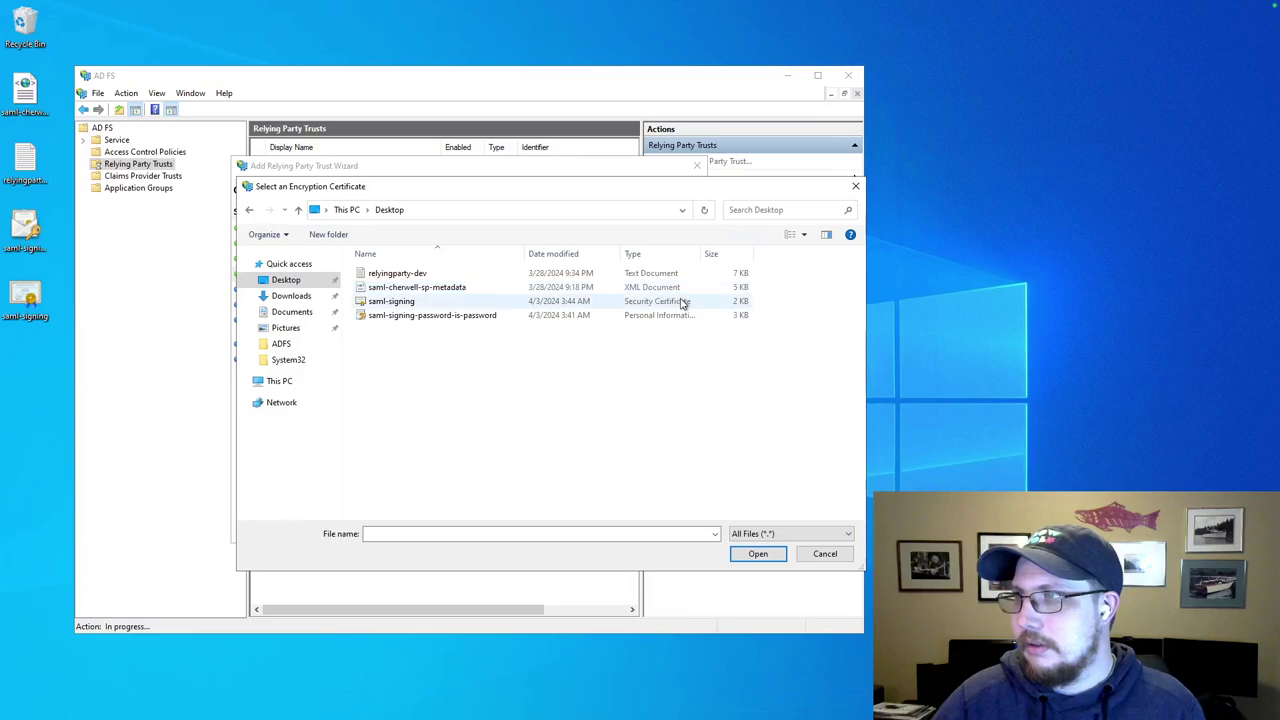
{"action": "left_click", "coordinate": [398, 303]}
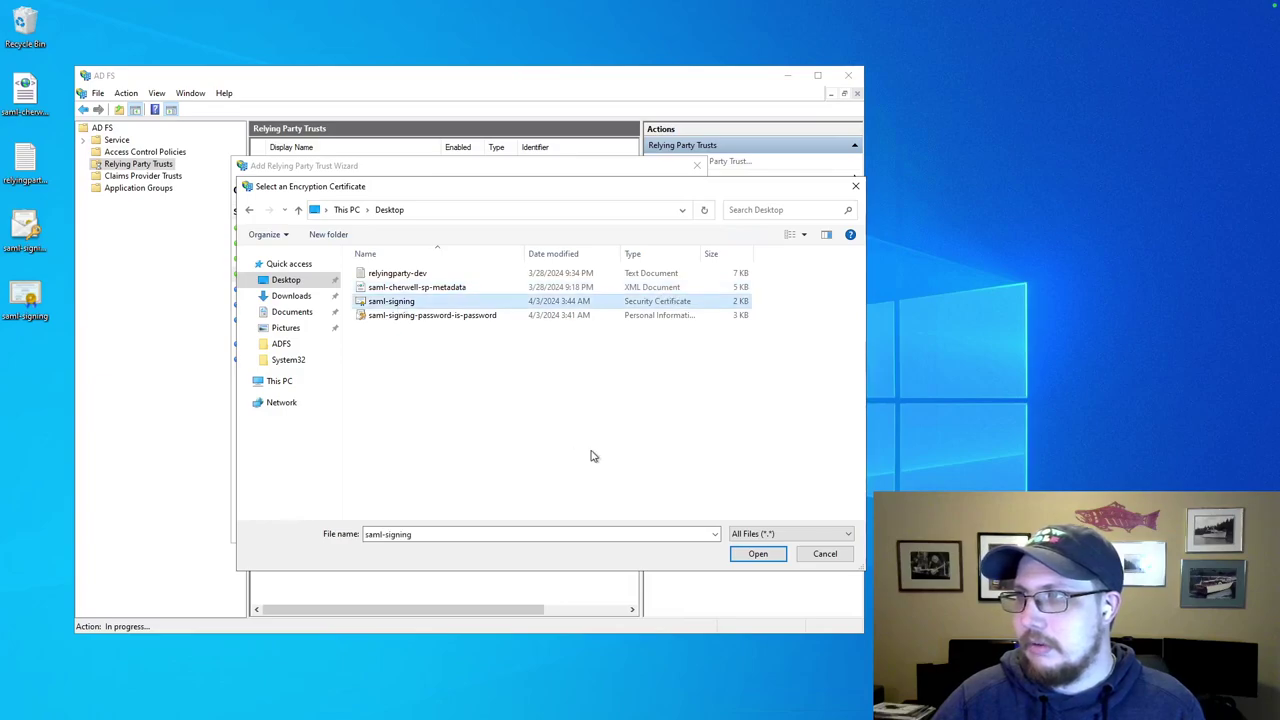
{"action": "left_click", "coordinate": [757, 554]}
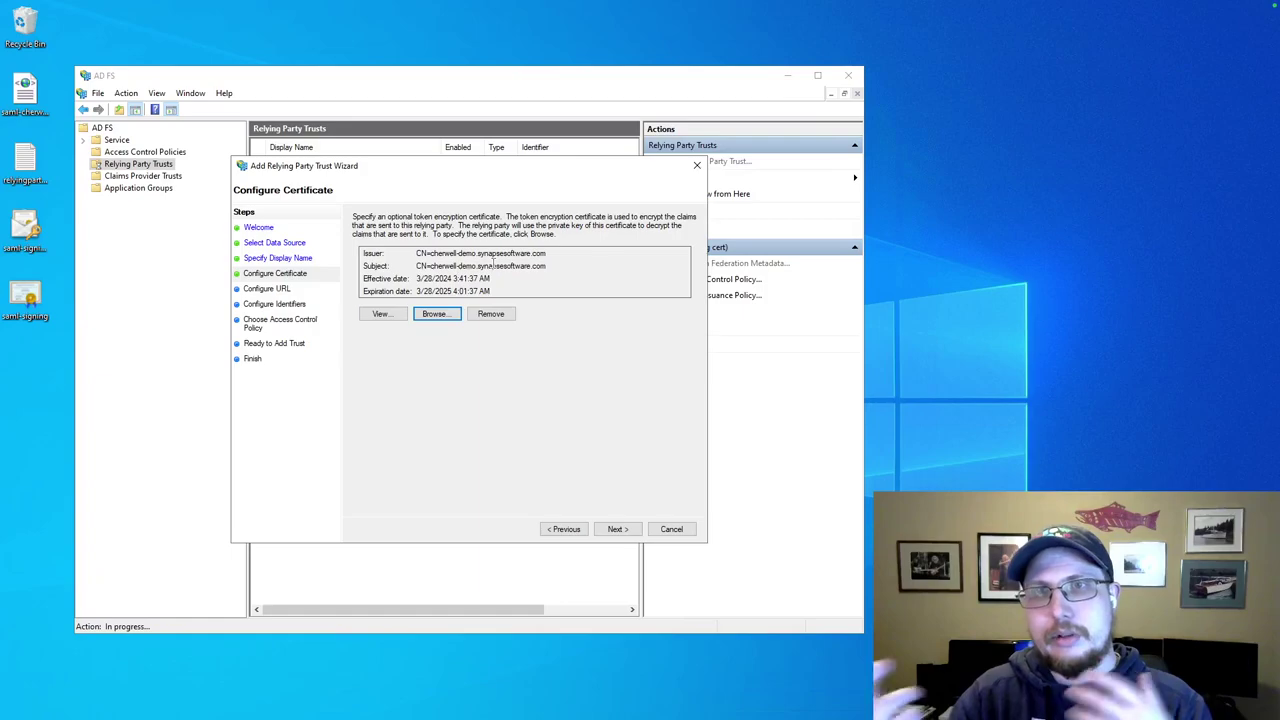
{"action": "left_click", "coordinate": [614, 529]}
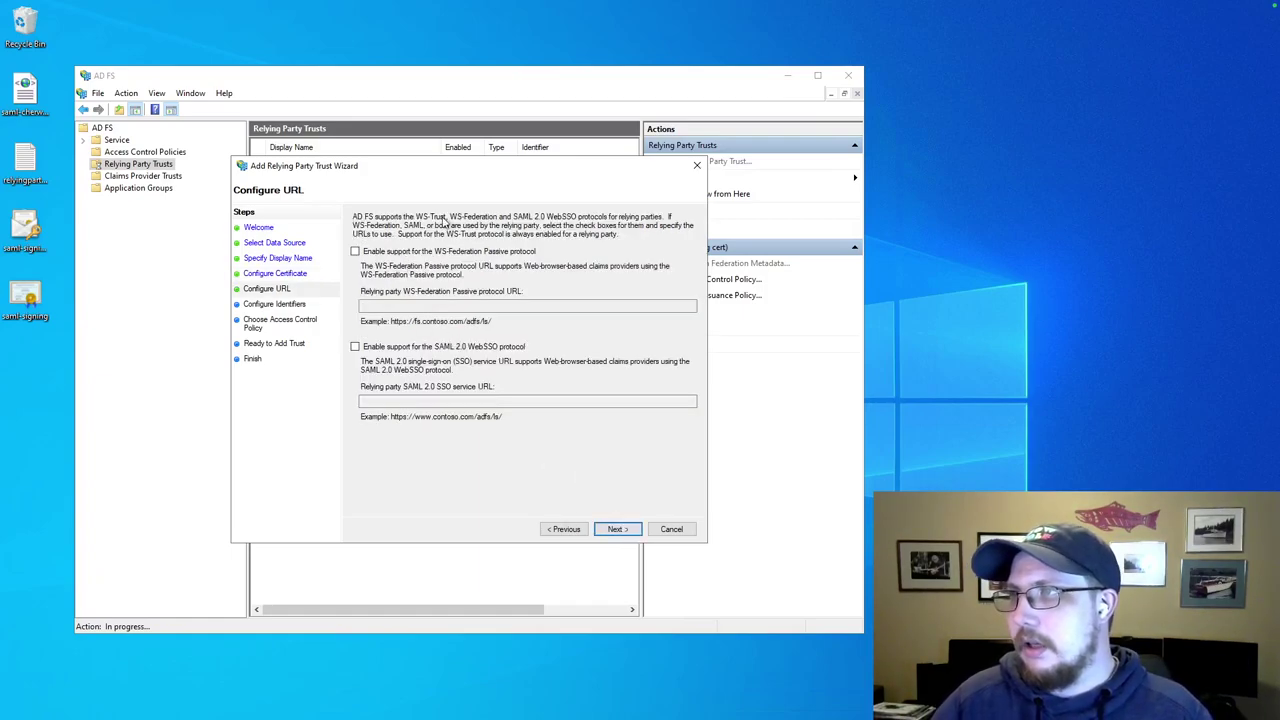
{"action": "left_click", "coordinate": [614, 529]}
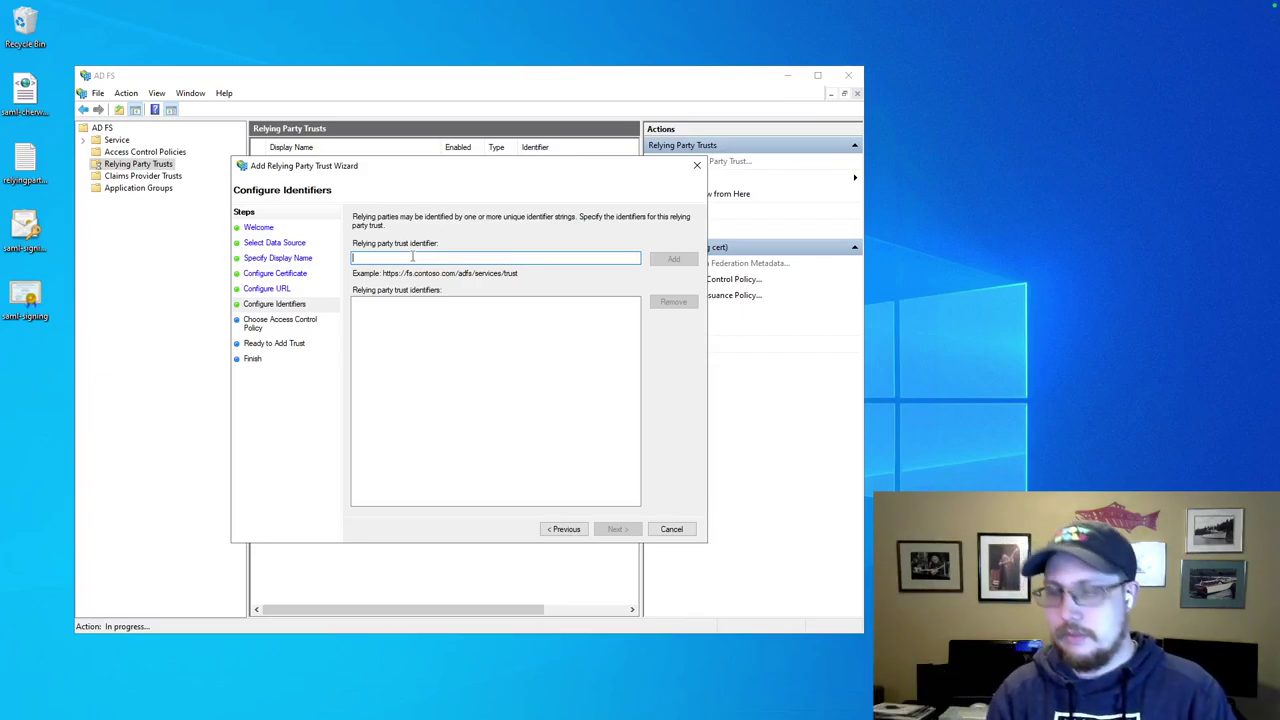
{"action": "type", "text": "https://localhost:"}
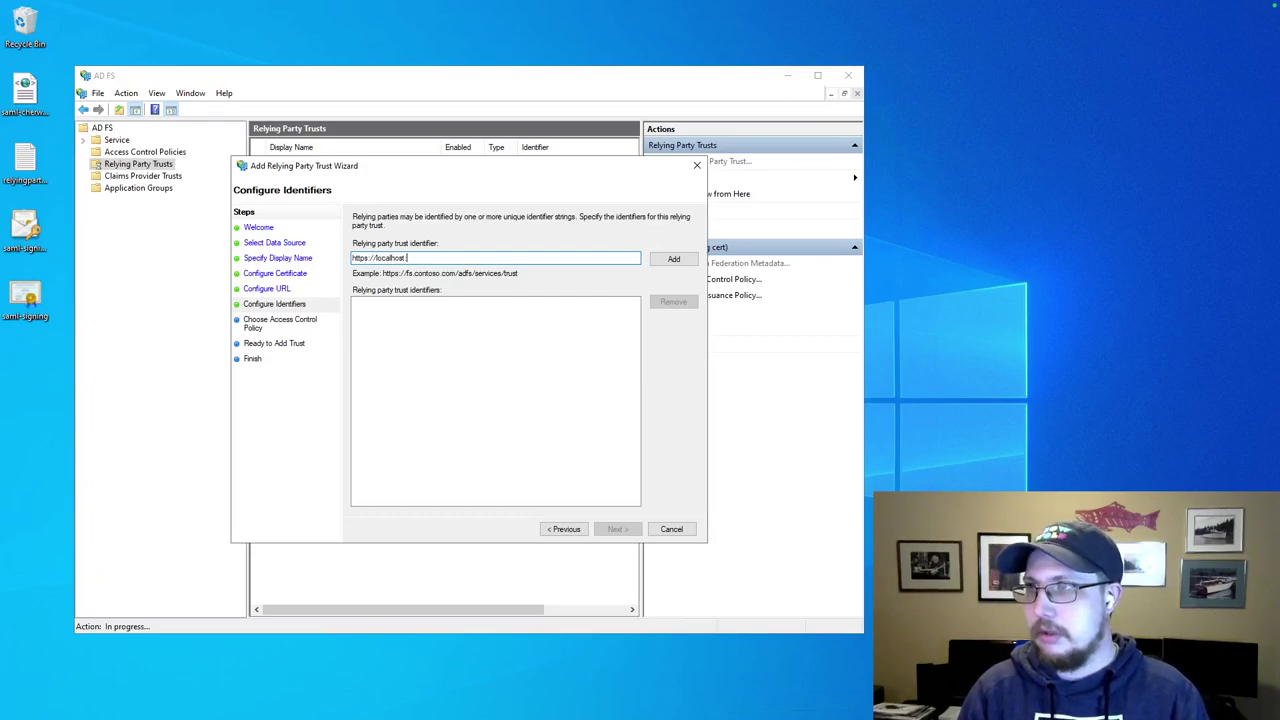
{"action": "key", "text": "ctrl+Right"}
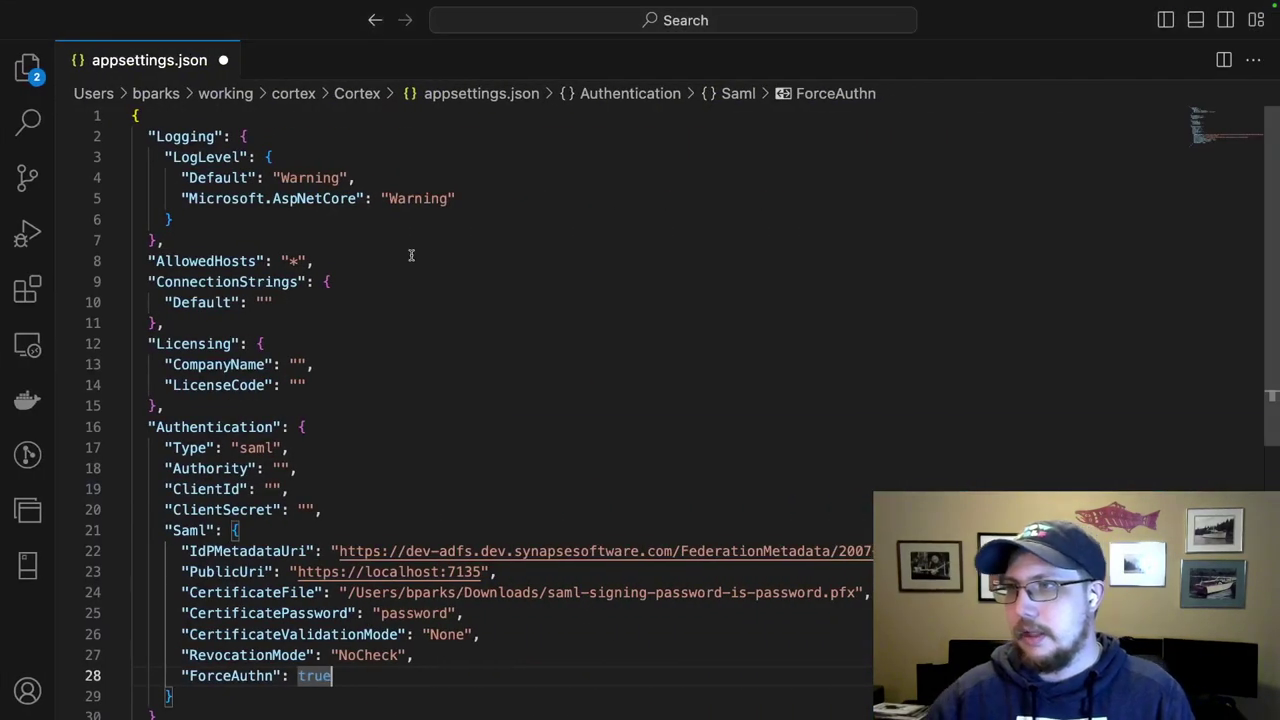
{"action": "left_click_drag", "start_coordinate": [481, 571], "coordinate": [298, 571]}
{"action": "key", "text": "ctrl+c"}
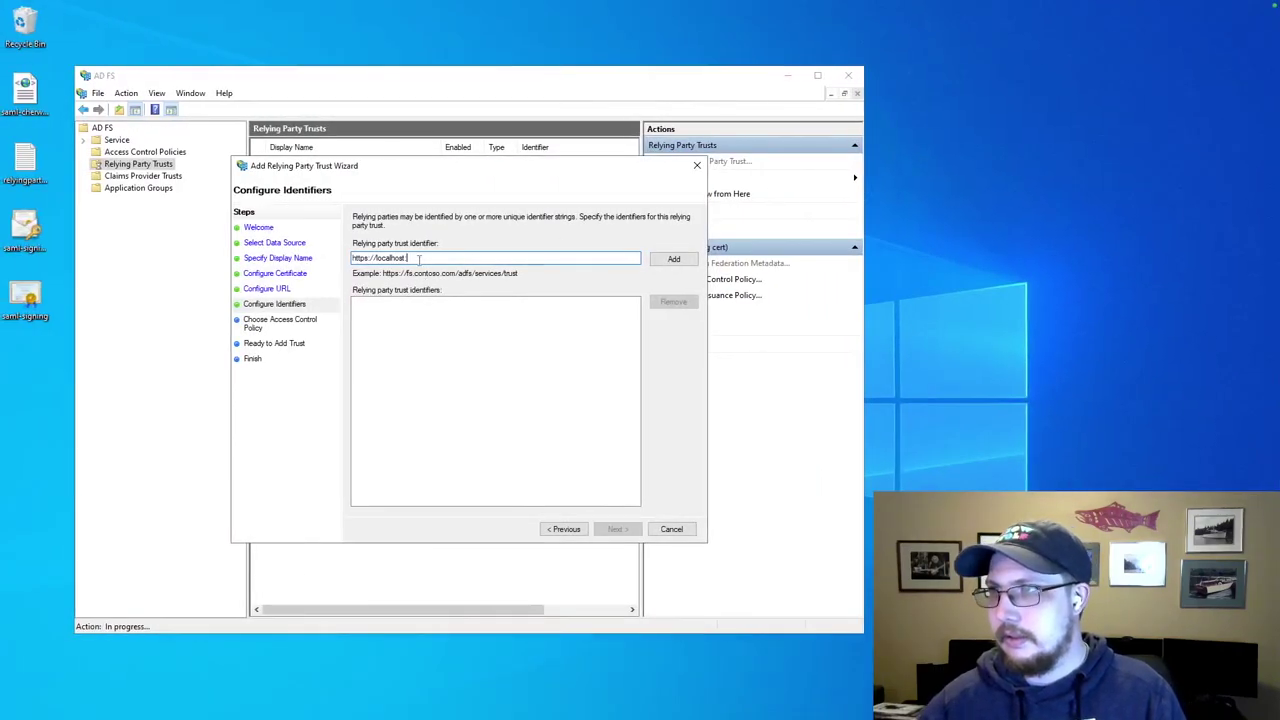
{"action": "left_click_drag", "start_coordinate": [418, 258], "coordinate": [307, 252]}
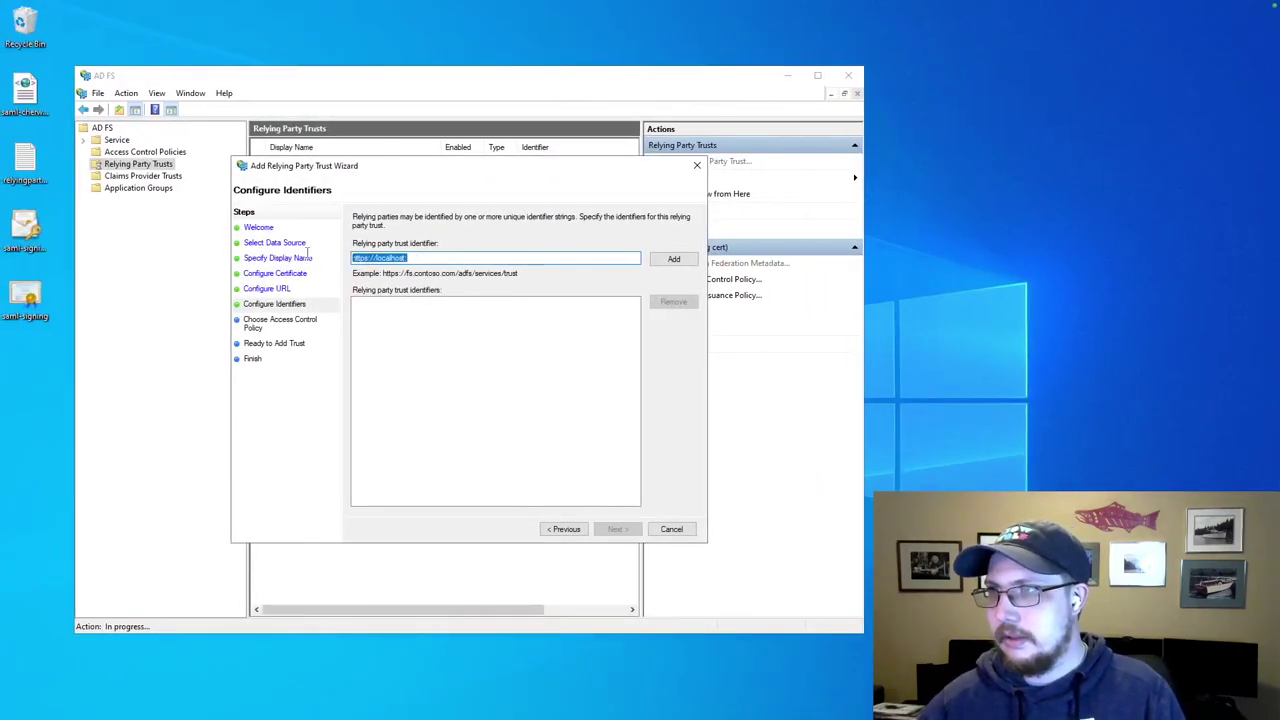
{"action": "key", "text": "ctrl+v"}
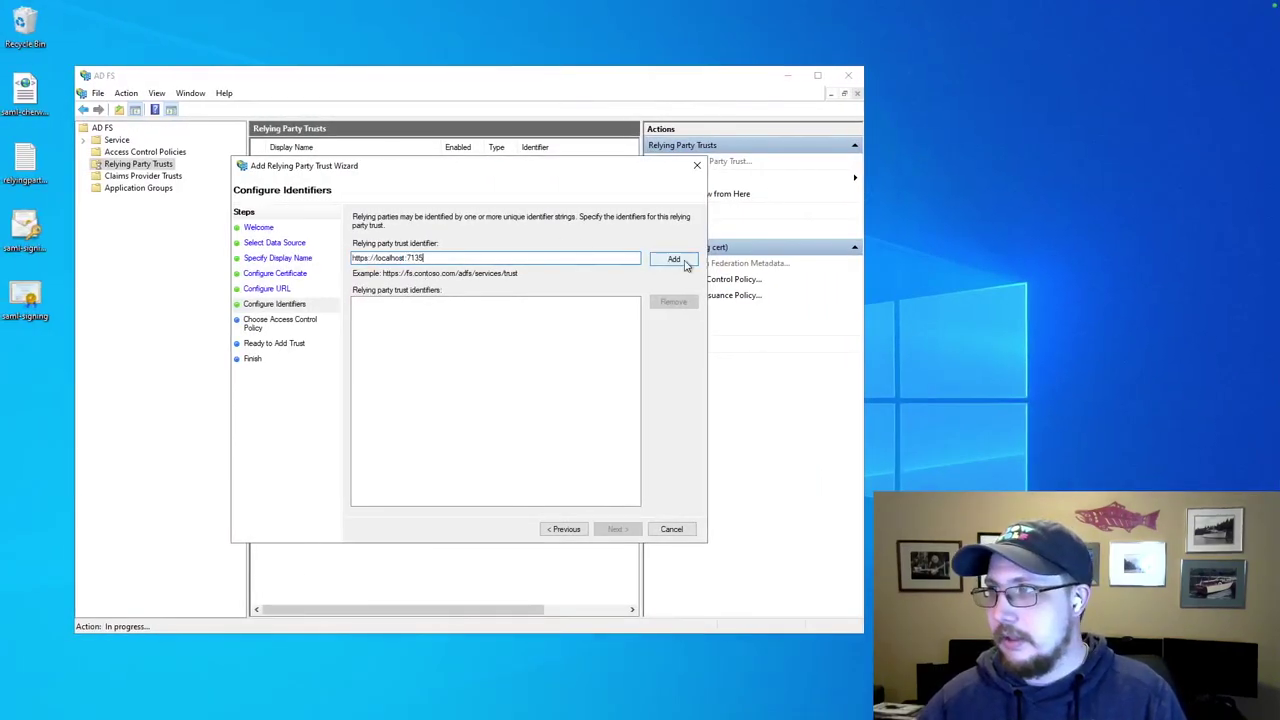
{"action": "left_click", "coordinate": [674, 260]}
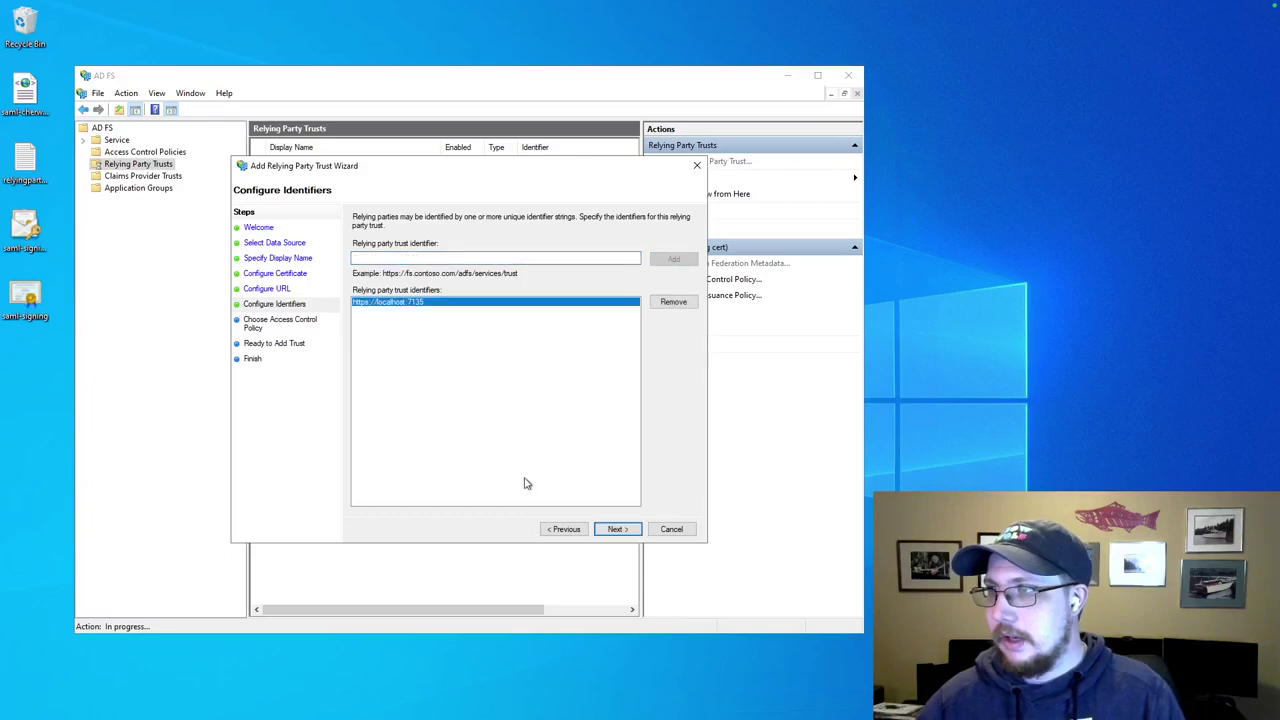
Keep the Permit everyone policy, review the Endpoints tab, and add the DEMO trust.
{"action": "left_click", "coordinate": [617, 530]}
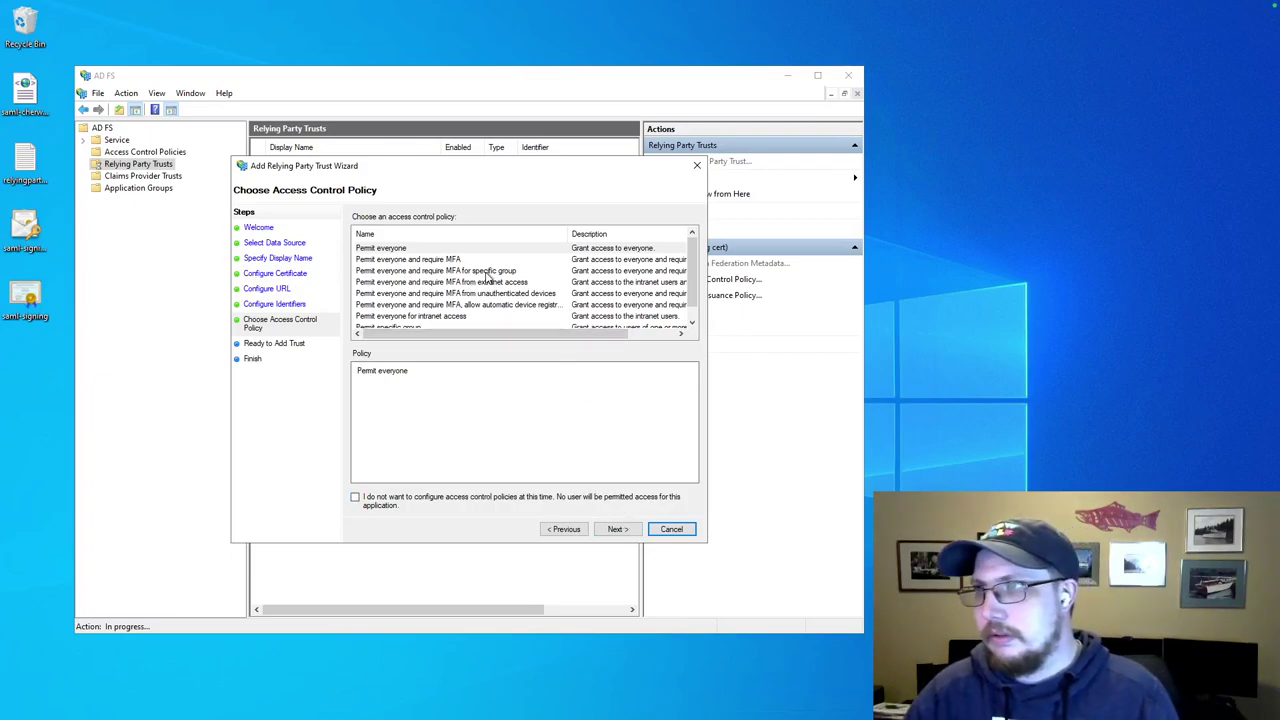
{"action": "scroll", "coordinate": [458, 270], "scroll_direction": "down", "scroll_amount": 1}
{"action": "scroll", "coordinate": [455, 272], "scroll_direction": "up", "scroll_amount": 1}
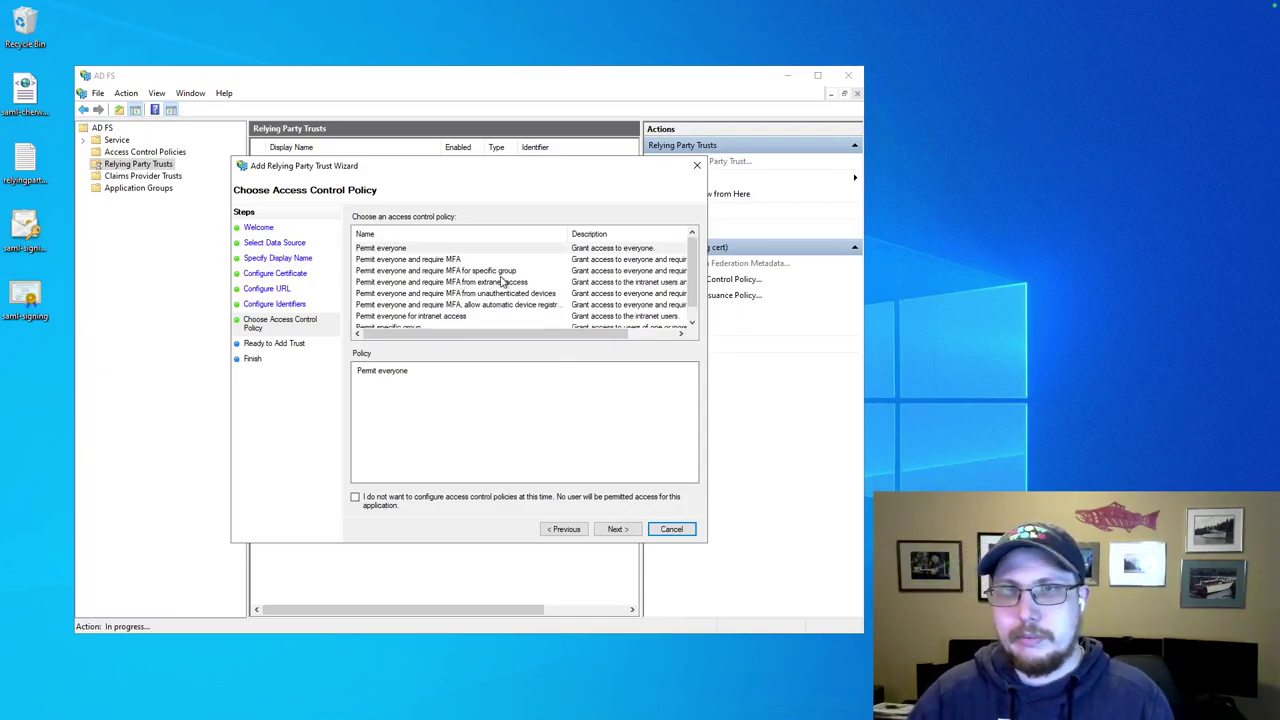
{"action": "left_click", "coordinate": [615, 530]}
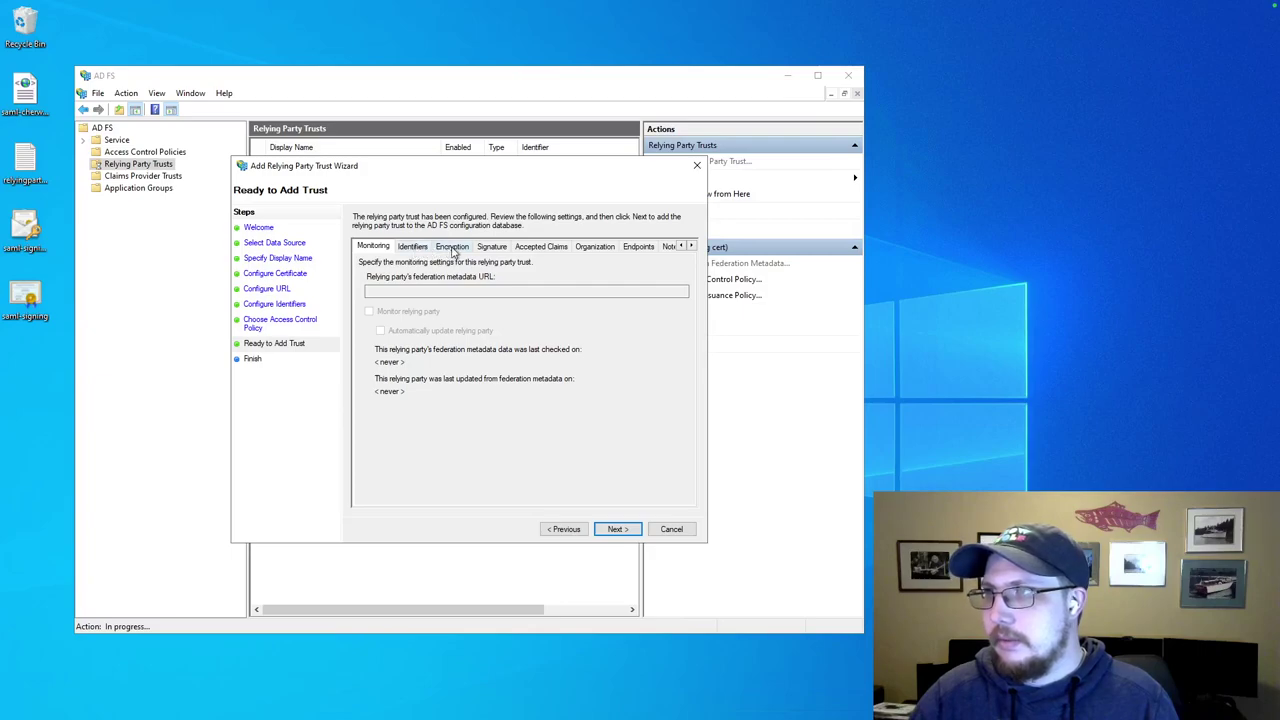
{"action": "left_click", "coordinate": [642, 248]}
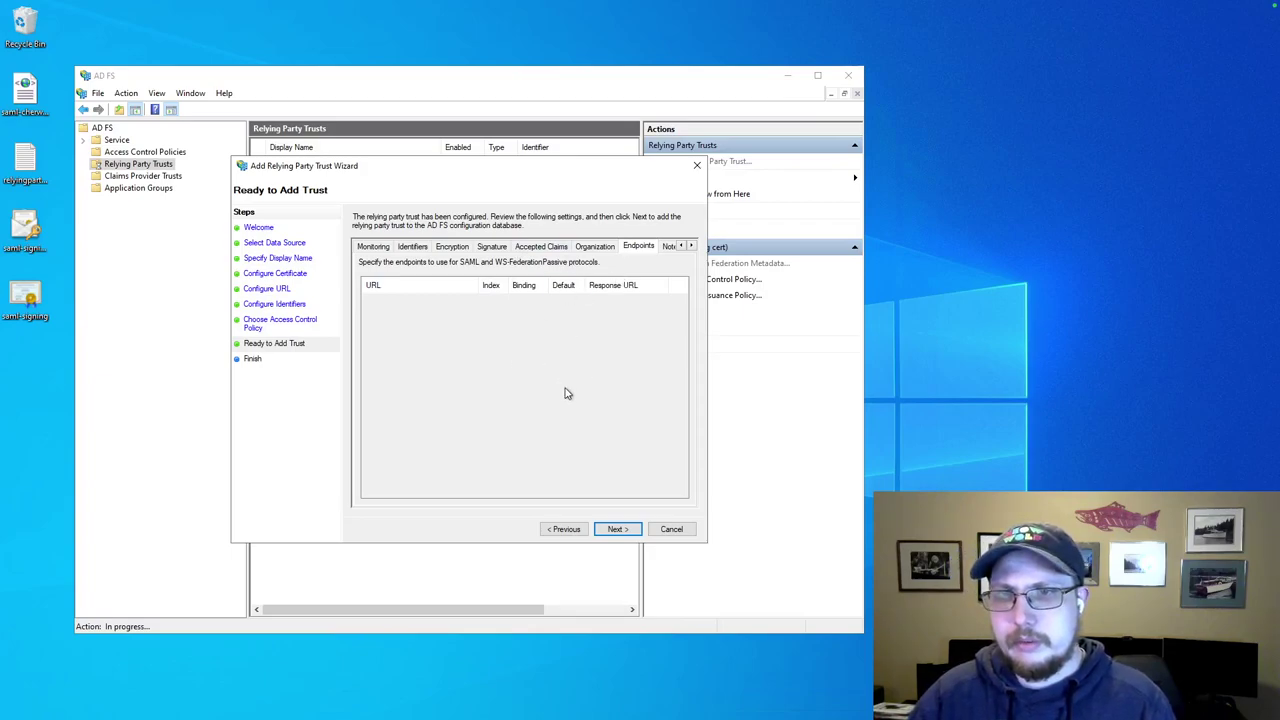
{"action": "left_click", "coordinate": [622, 530]}
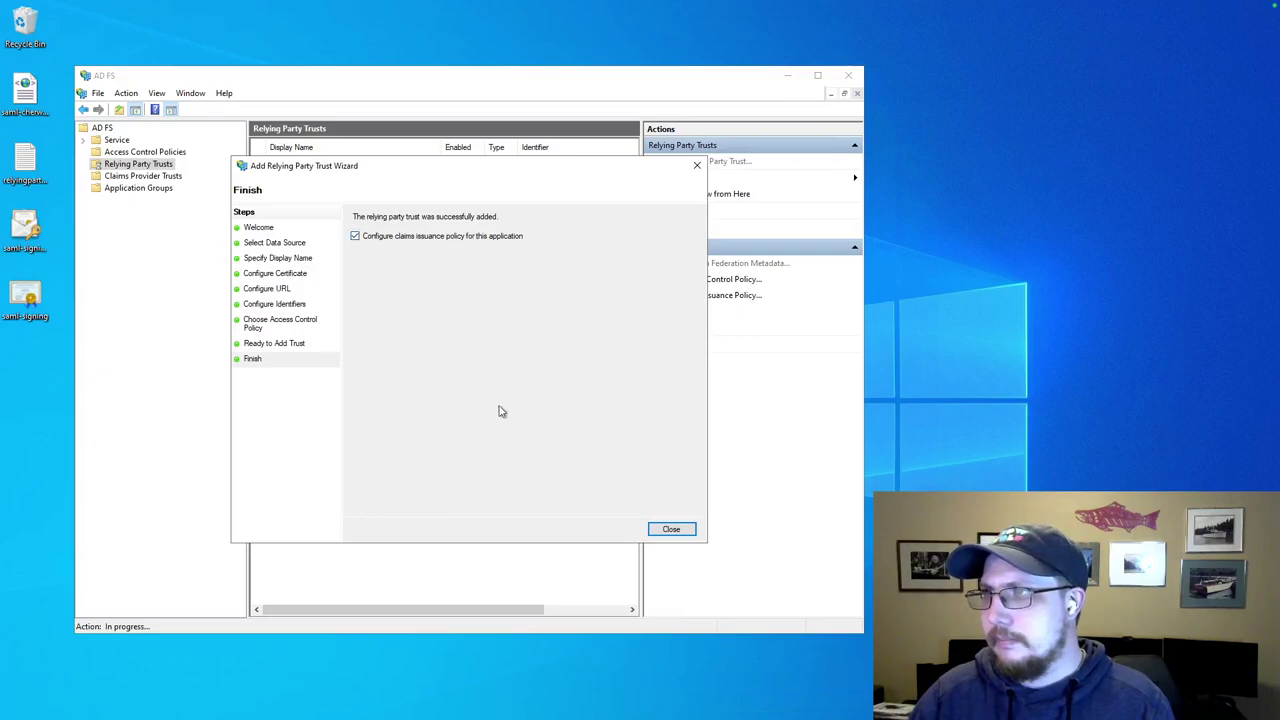
Close the finished wizard and open the DEMO trust's Endpoints properties.
{"action": "left_click", "coordinate": [668, 530]}
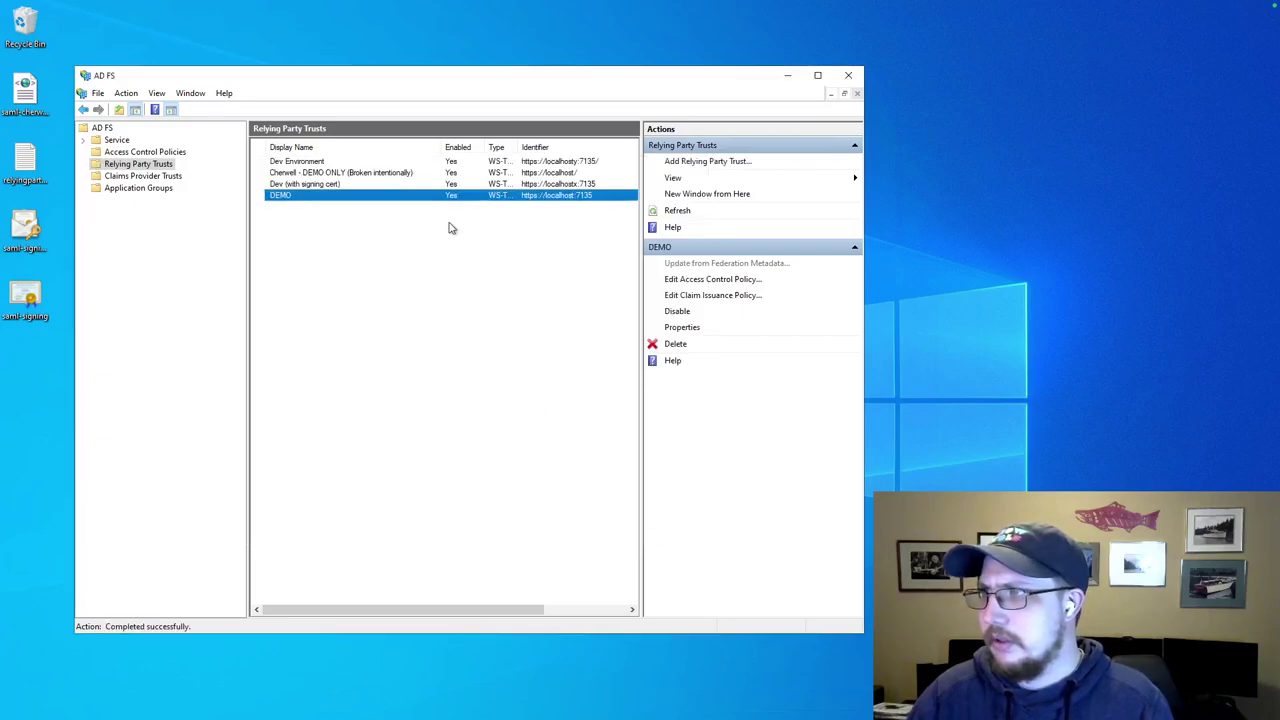
{"action": "double_click", "coordinate": [350, 199]}
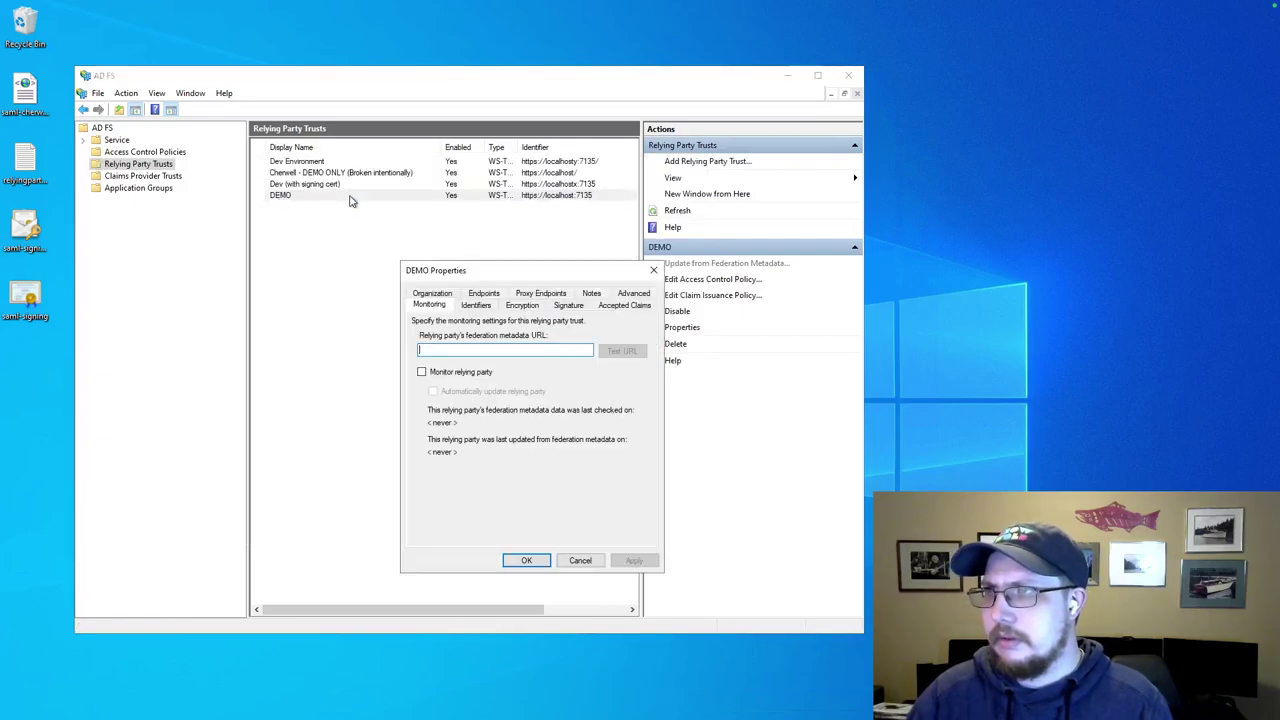
{"action": "left_click", "coordinate": [483, 294]}
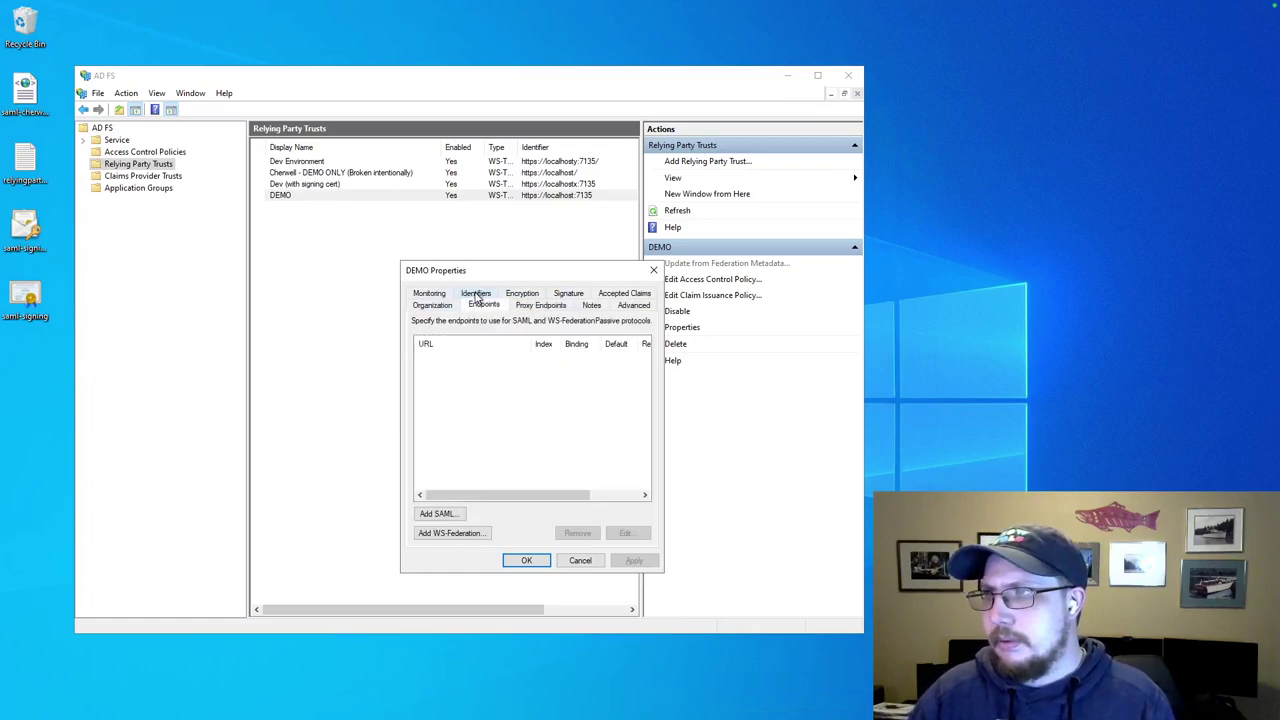
{"action": "left_click", "coordinate": [457, 513]}
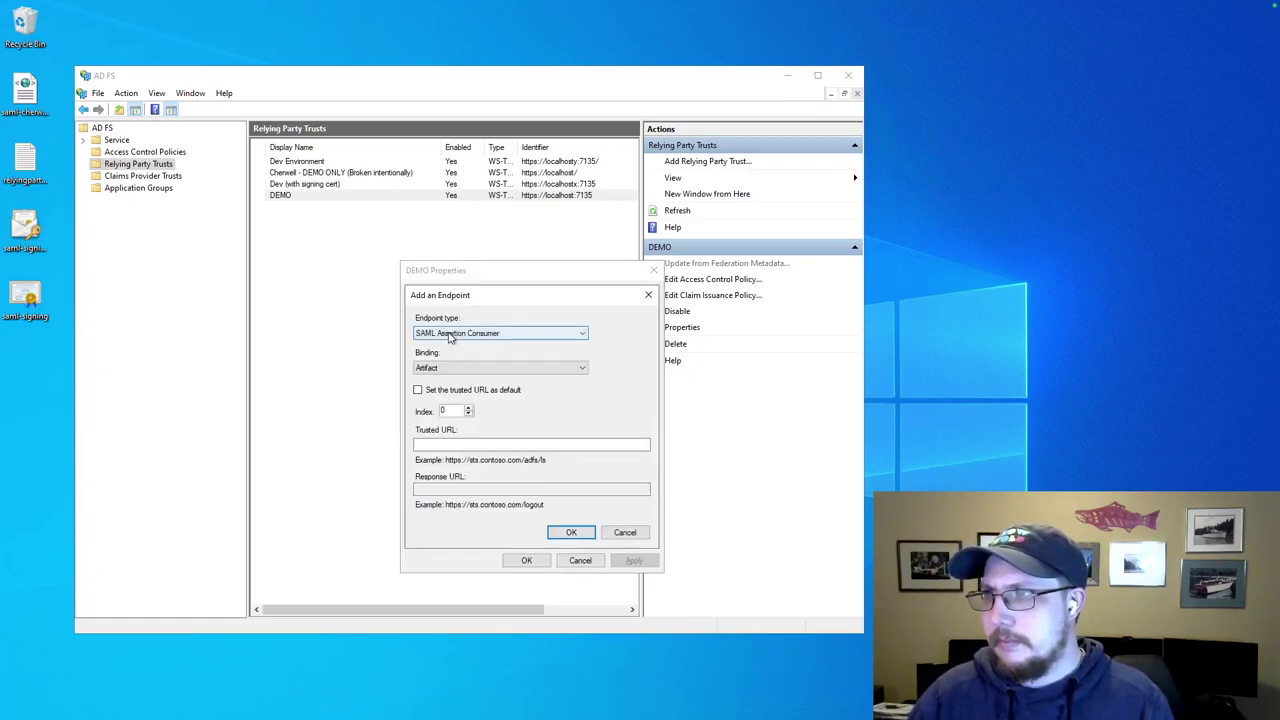
{"action": "left_click", "coordinate": [466, 337]}
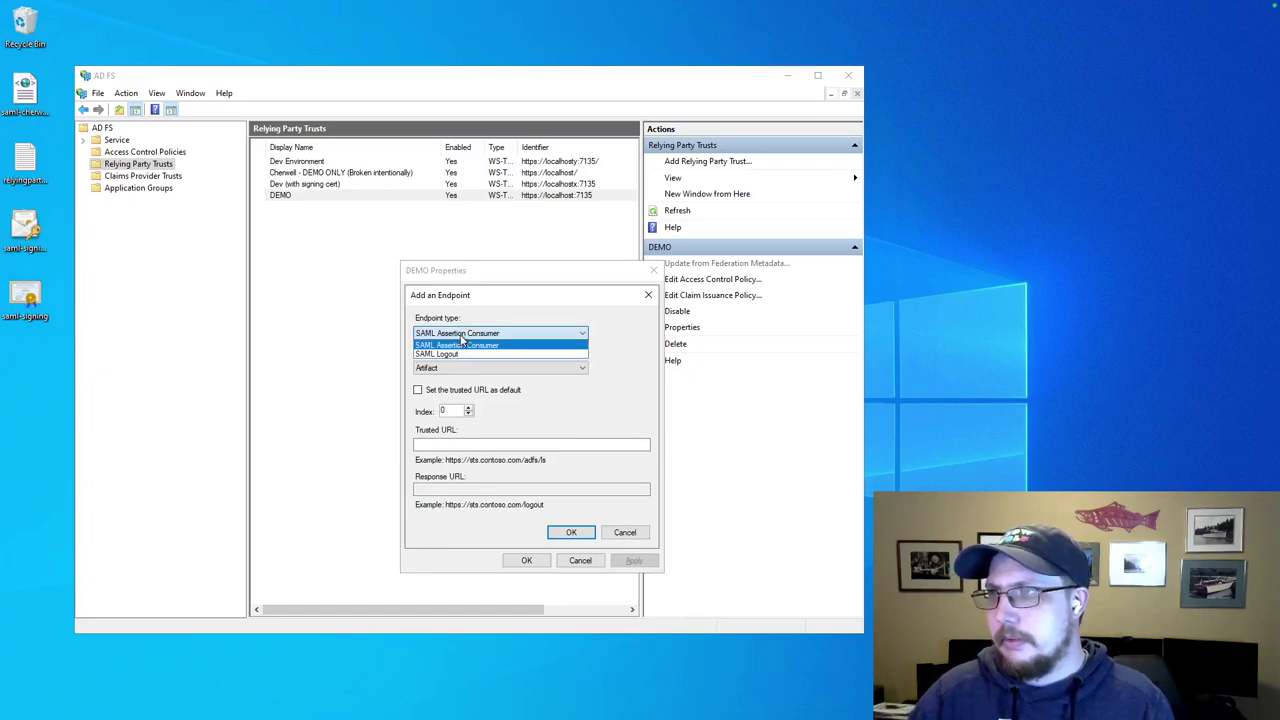
{"action": "left_click", "coordinate": [462, 340]}
{"action": "left_click", "coordinate": [465, 336]}
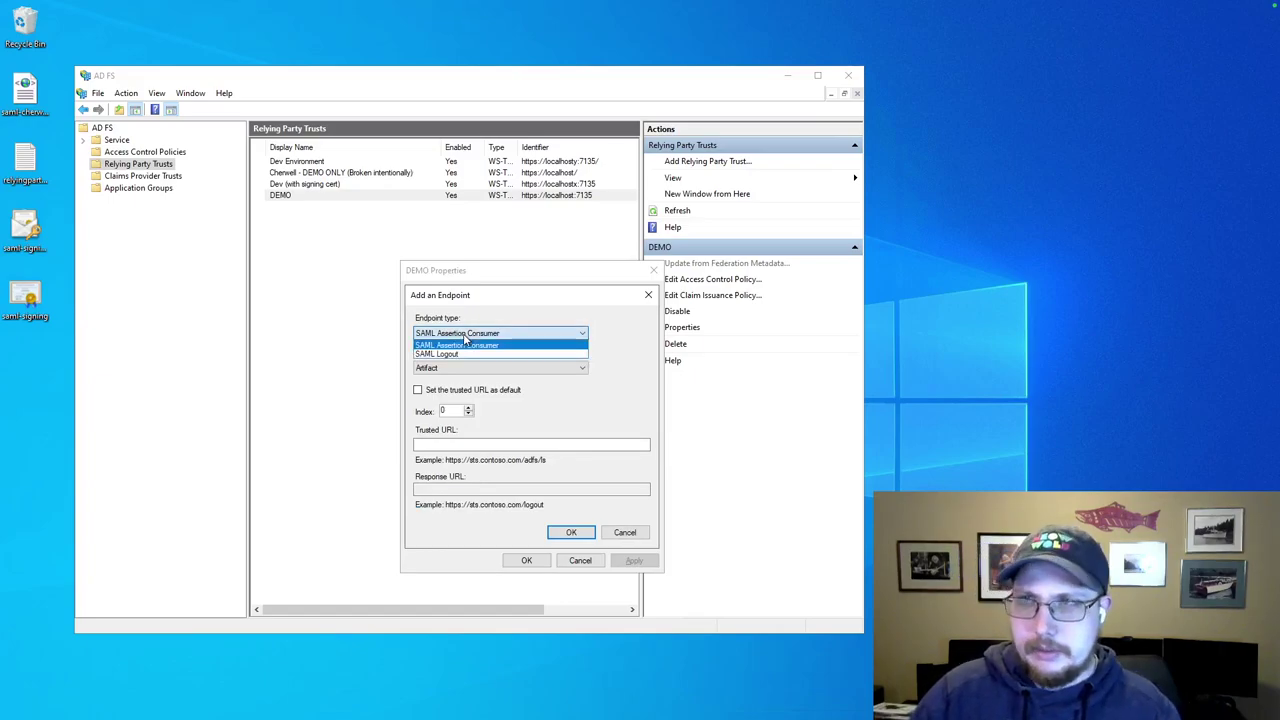
{"action": "left_click", "coordinate": [467, 345]}
{"action": "left_click", "coordinate": [450, 369]}
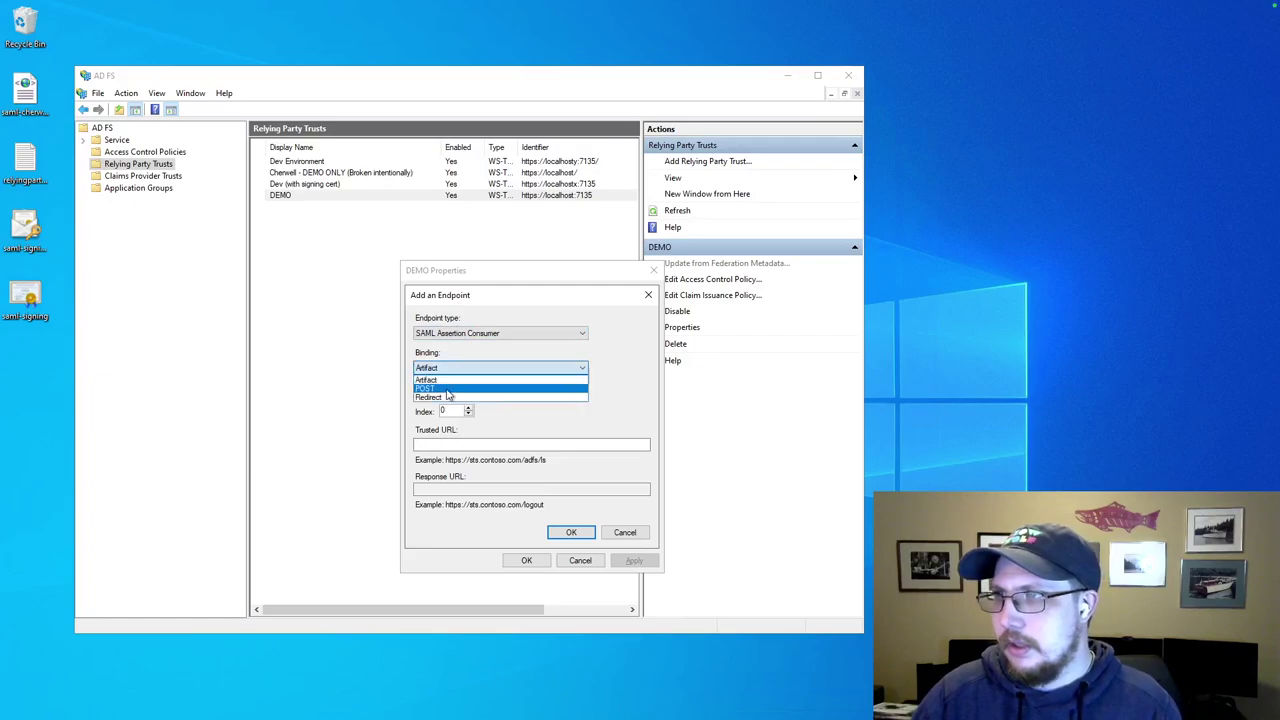
{"action": "left_click", "coordinate": [449, 389]}
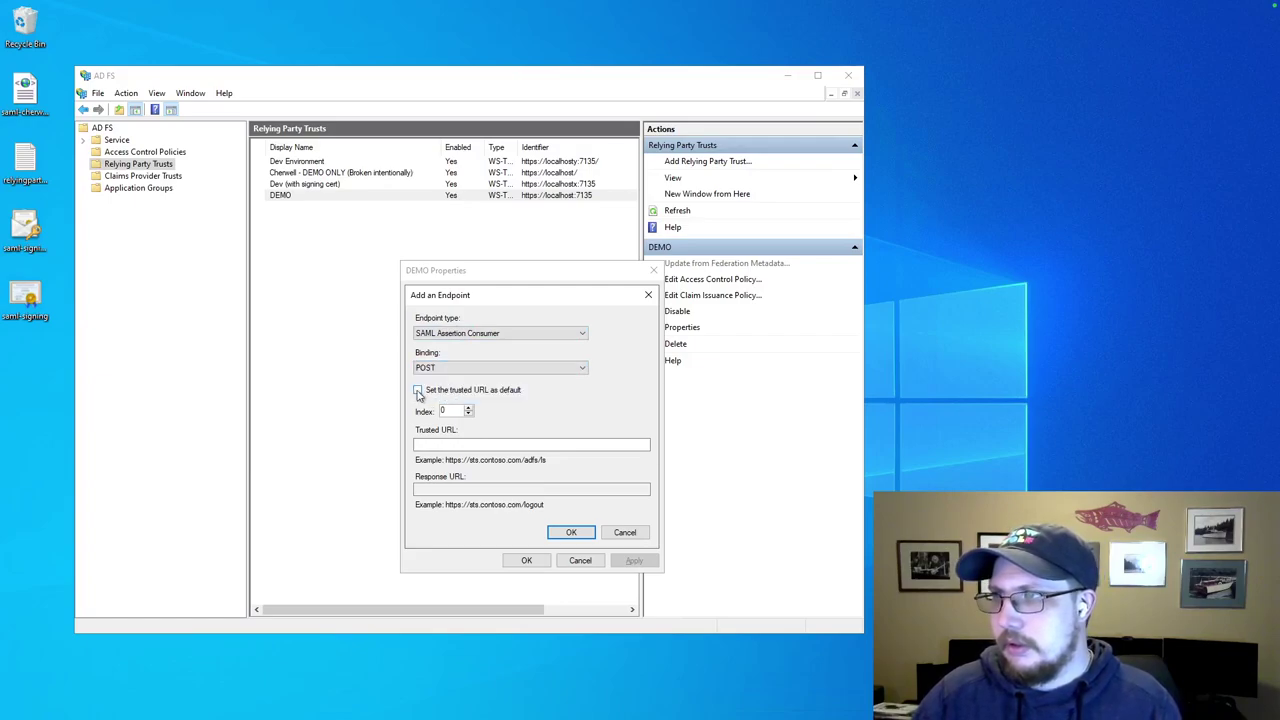
{"action": "left_click", "coordinate": [418, 391]}
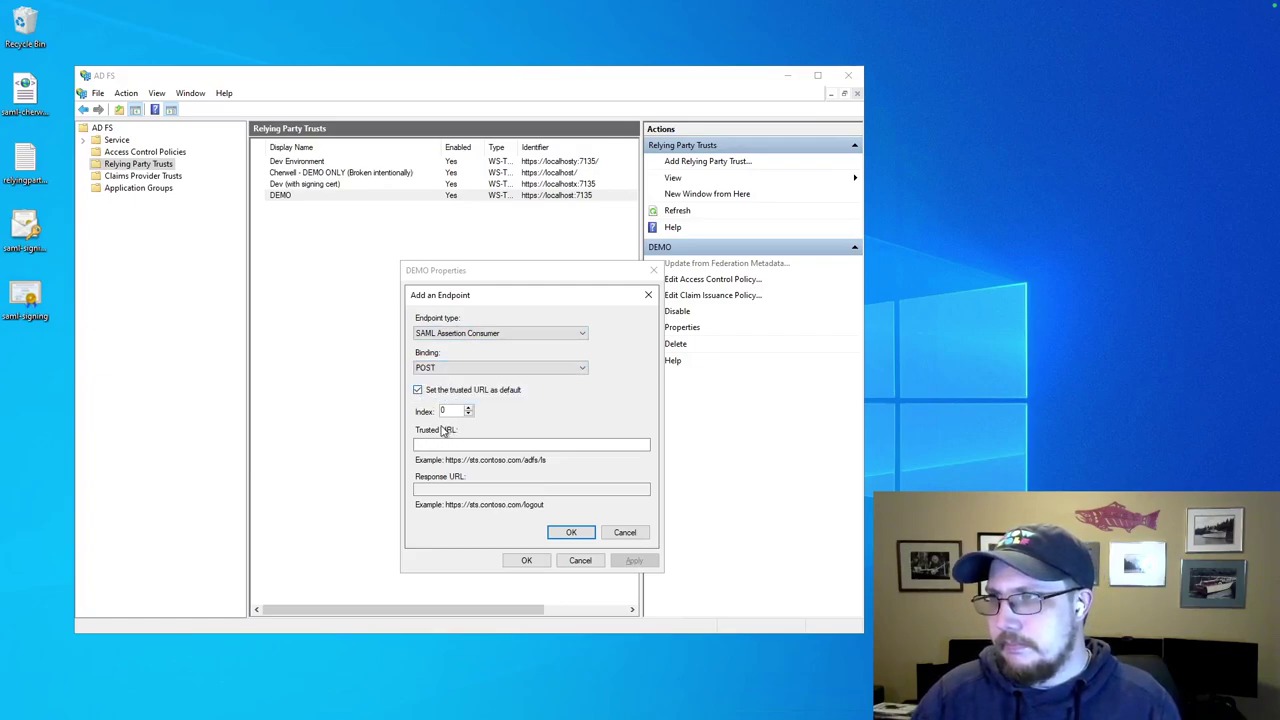
{"action": "left_click", "coordinate": [449, 445]}
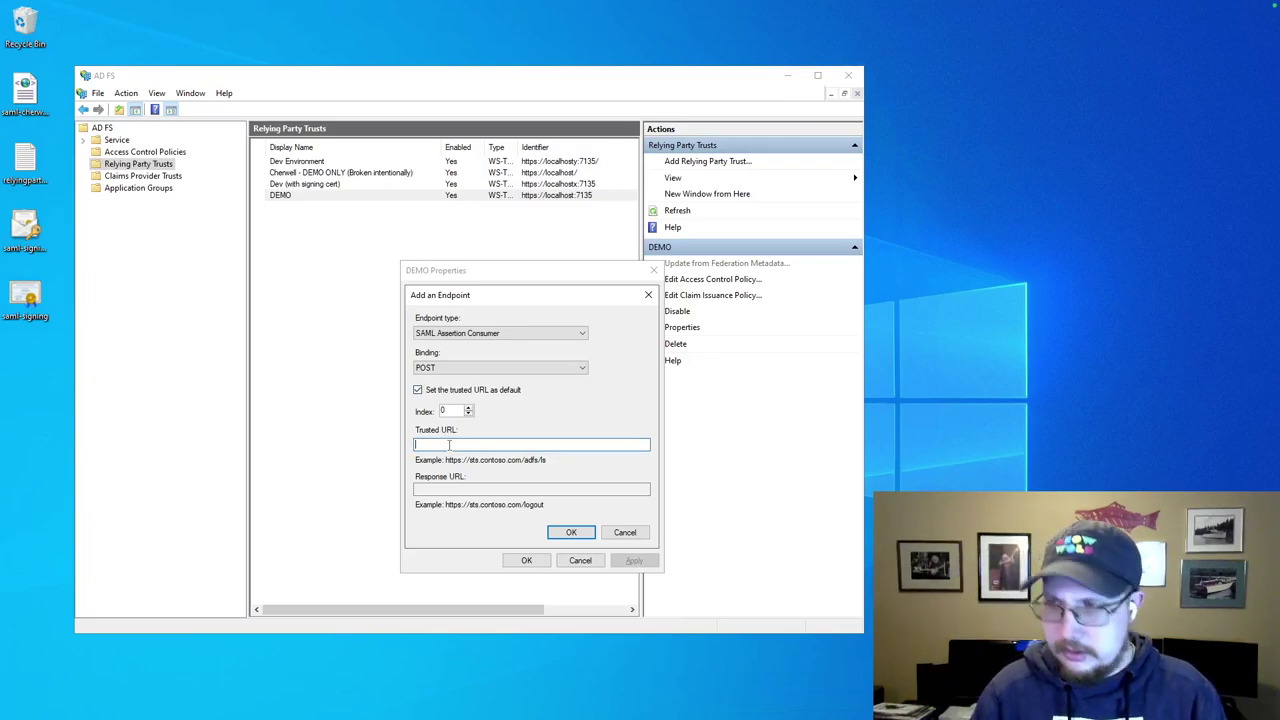
{"action": "type", "text": "https://localhost:7135"}
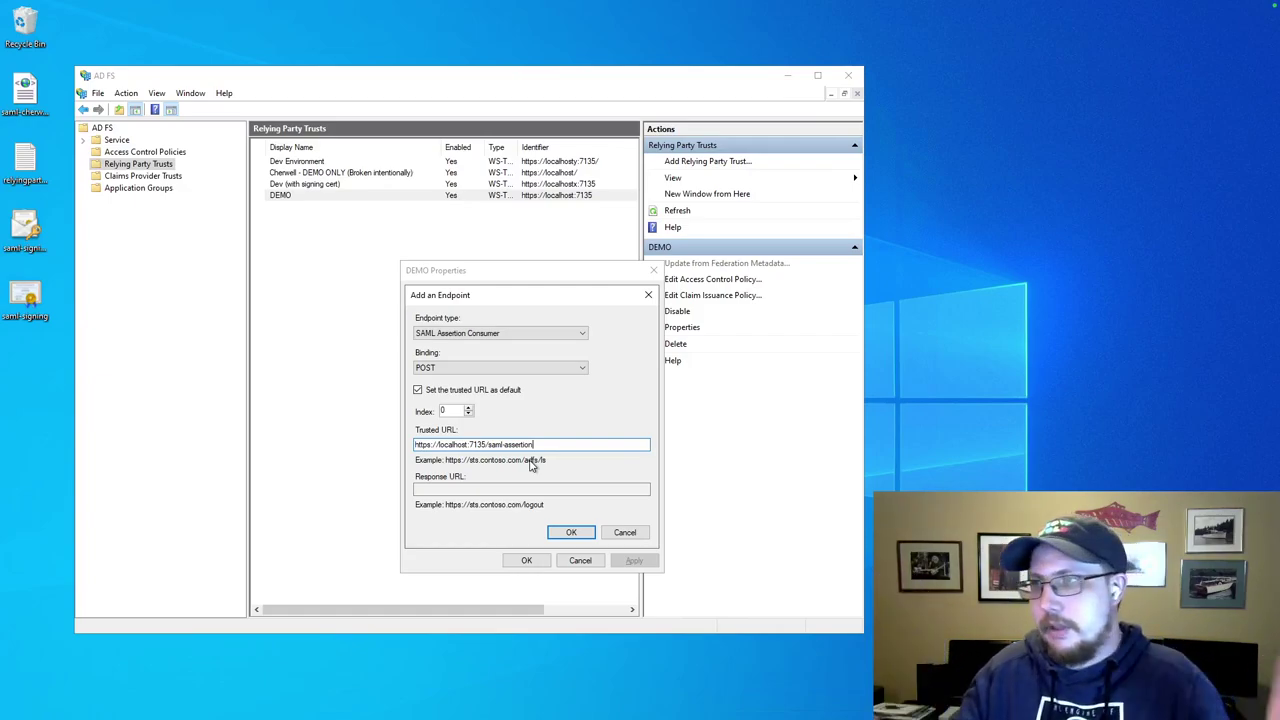
{"action": "left_click", "coordinate": [571, 532]}
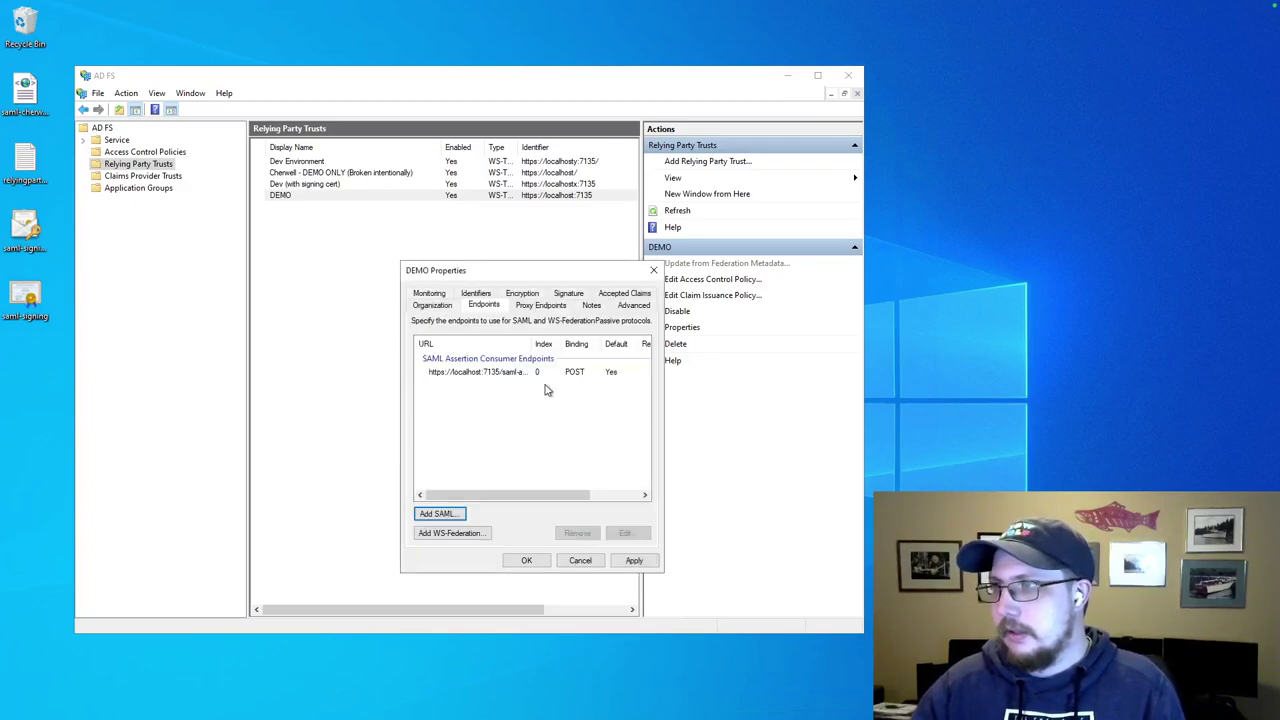
{"action": "left_click", "coordinate": [643, 560]}
Close DEMO properties and start a Send LDAP Attributes as Claims rule in its claim issuance policy.
{"action": "left_click", "coordinate": [526, 560]}
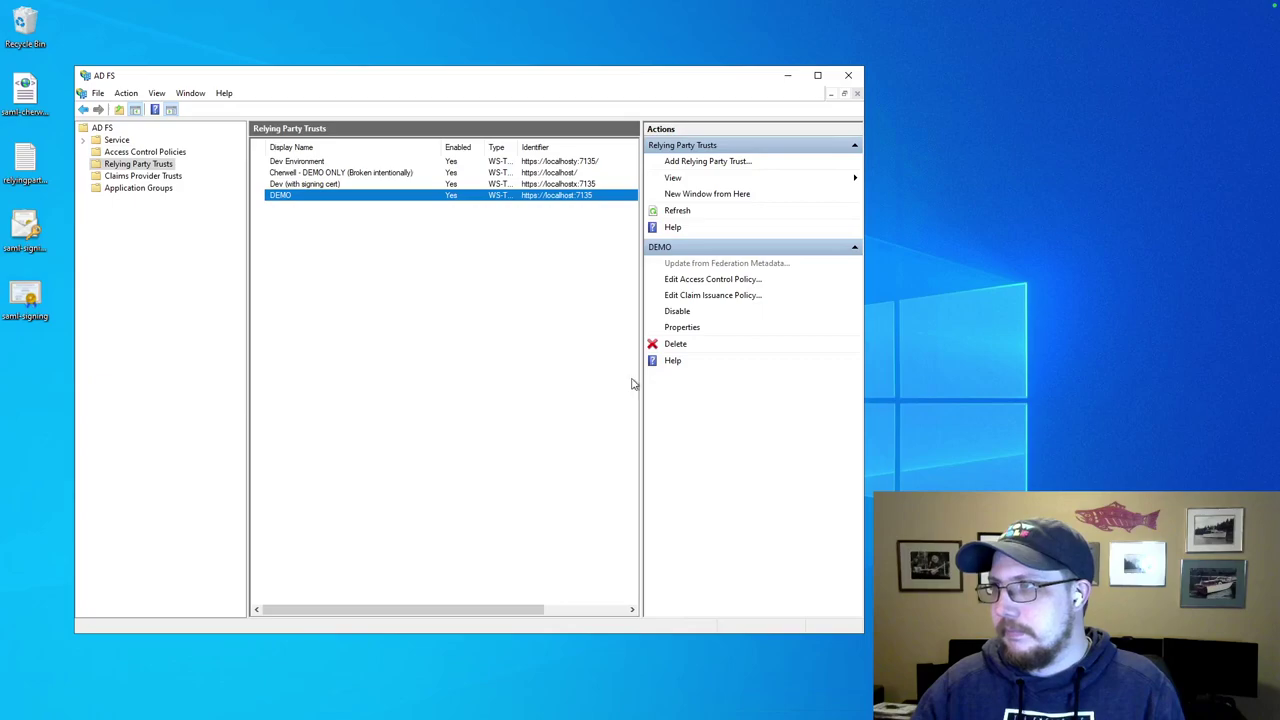
{"action": "left_click", "coordinate": [721, 295]}
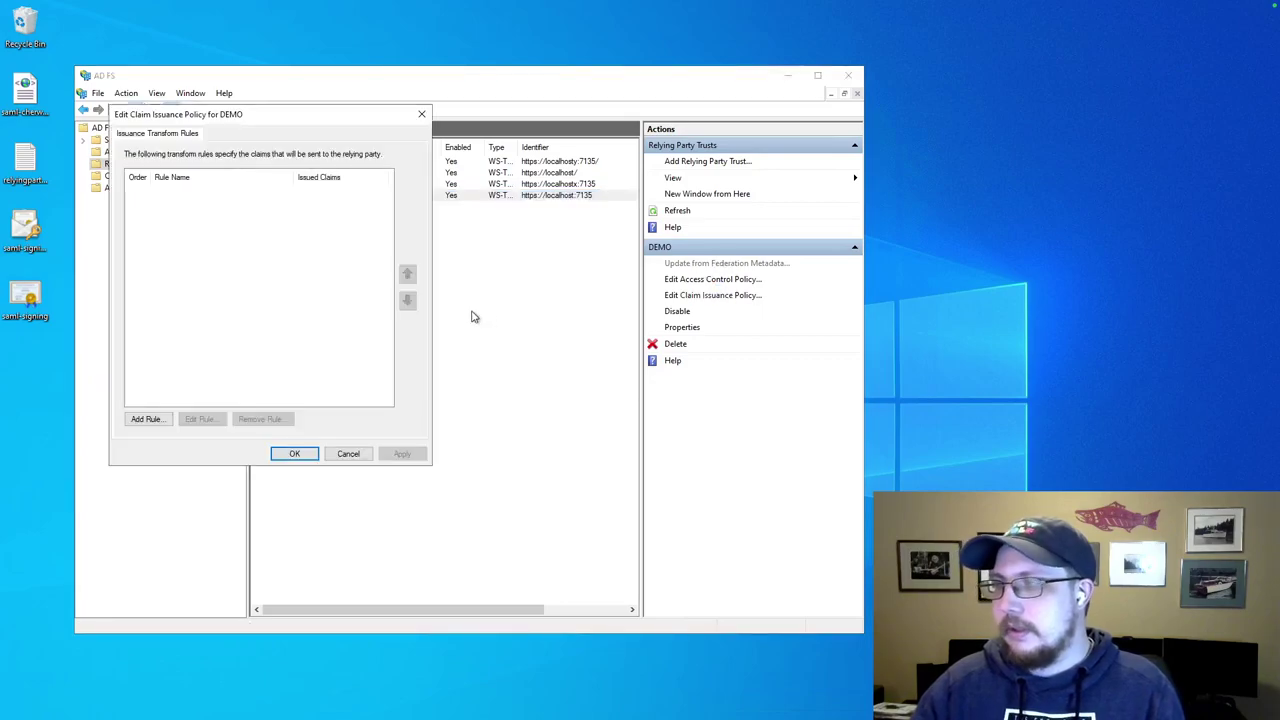
{"action": "left_click", "coordinate": [152, 418]}
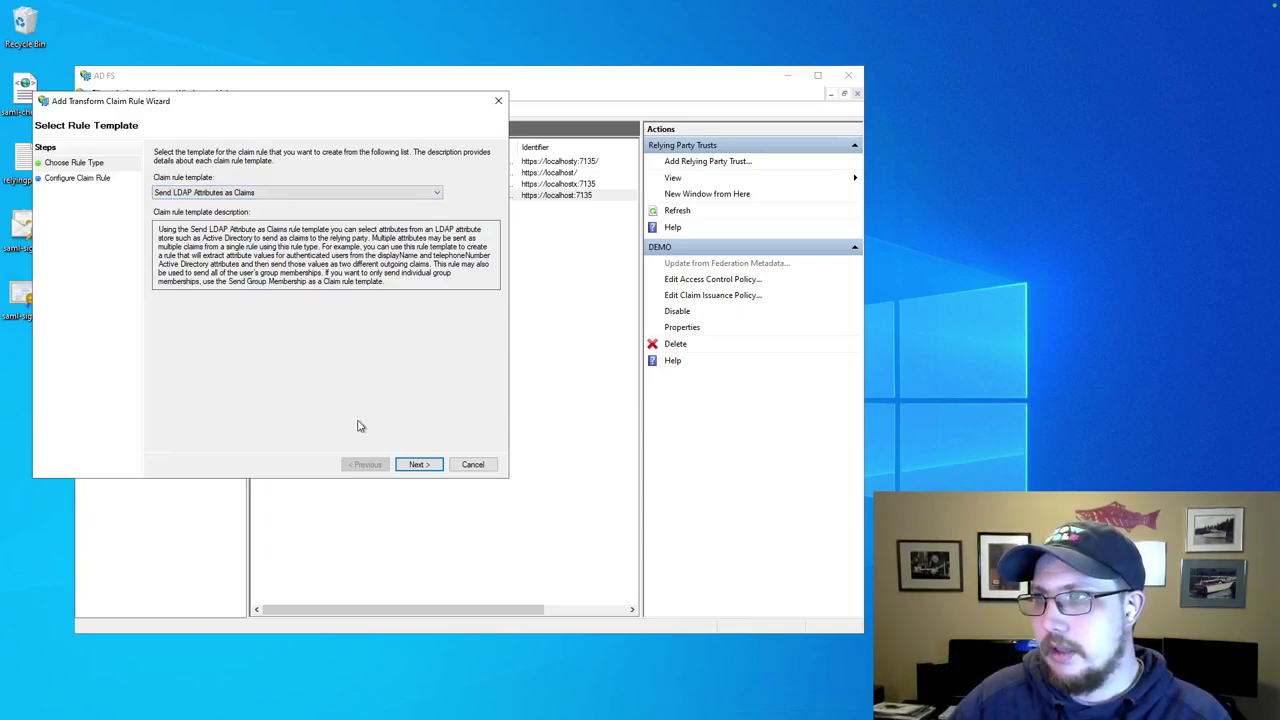
{"action": "left_click", "coordinate": [421, 466]}
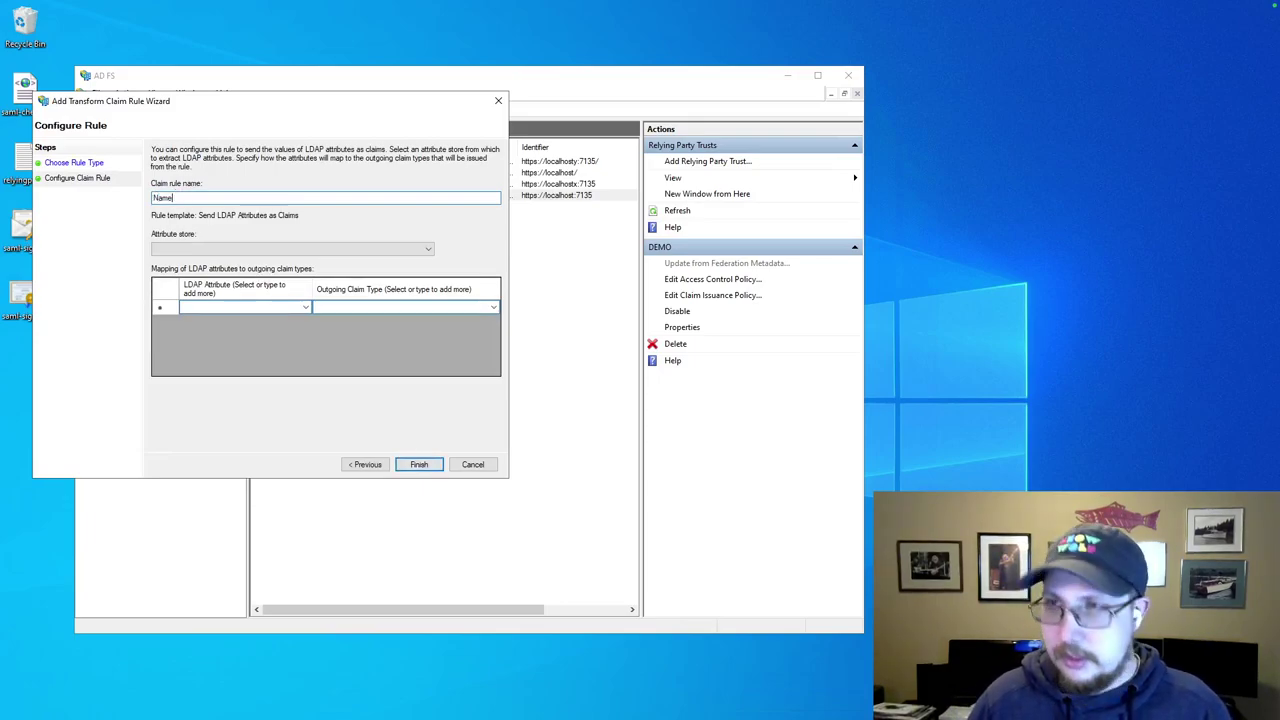
Name the draft rule 'Name ID' and map the SAM-Account-Name LDAP attribute.
{"action": "type", "text": "Name ID"}
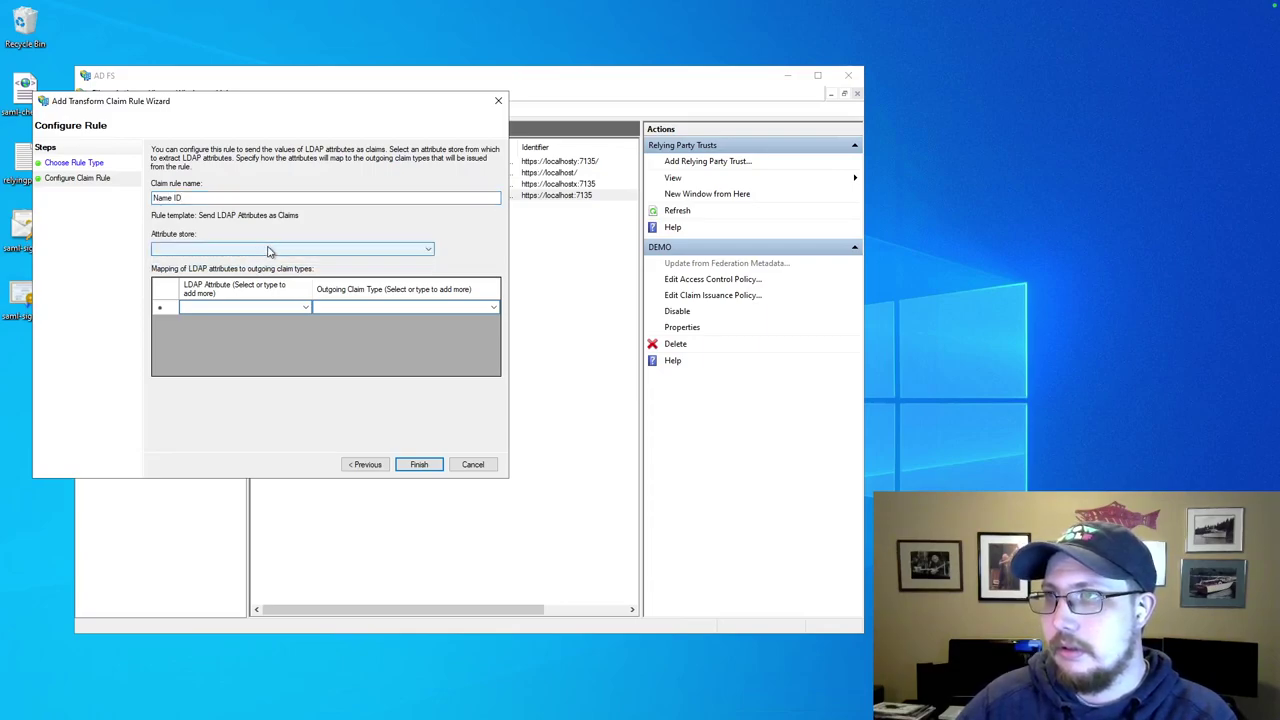
{"action": "left_click", "coordinate": [236, 249]}
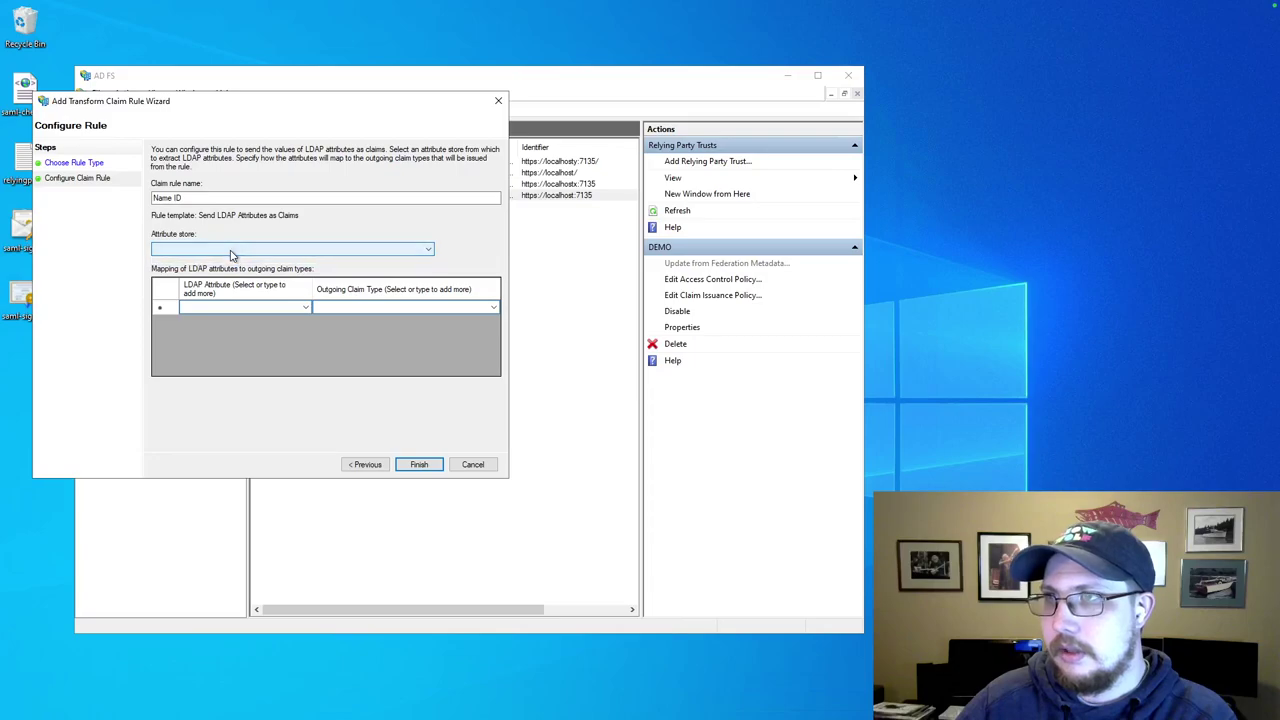
{"action": "left_click", "coordinate": [308, 306]}
{"action": "left_click", "coordinate": [304, 310]}
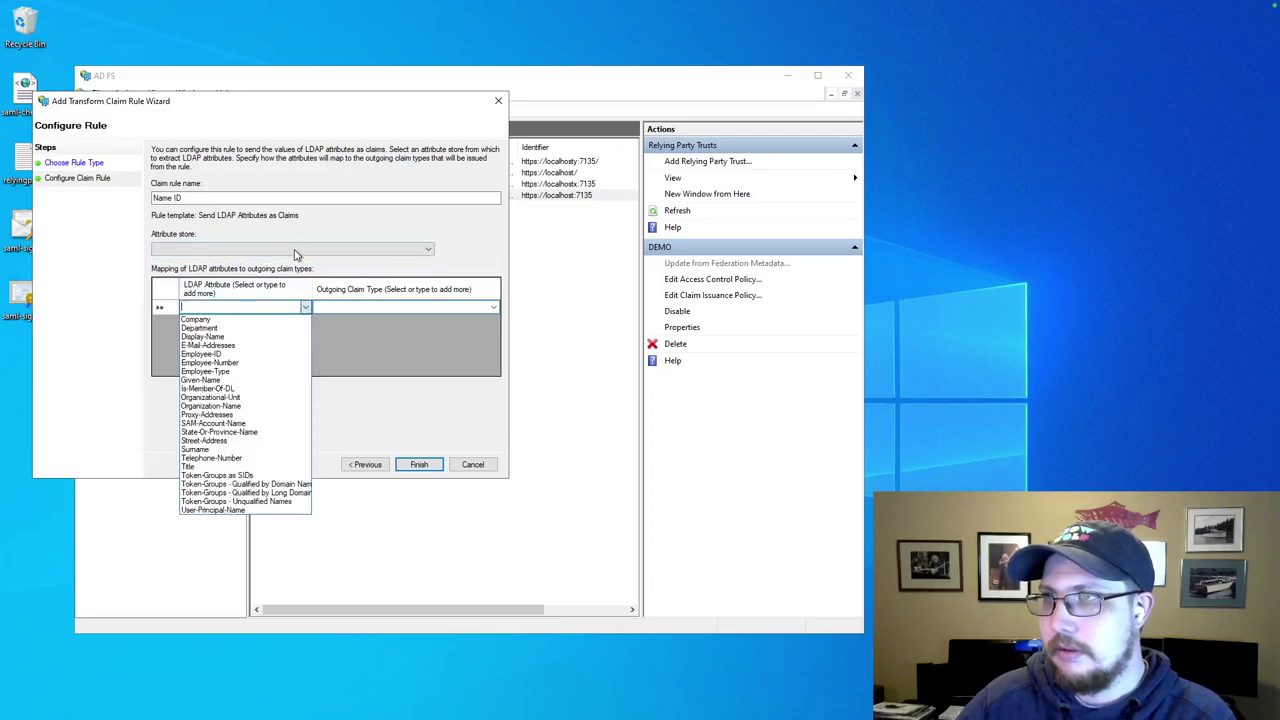
{"action": "left_click", "coordinate": [298, 252]}
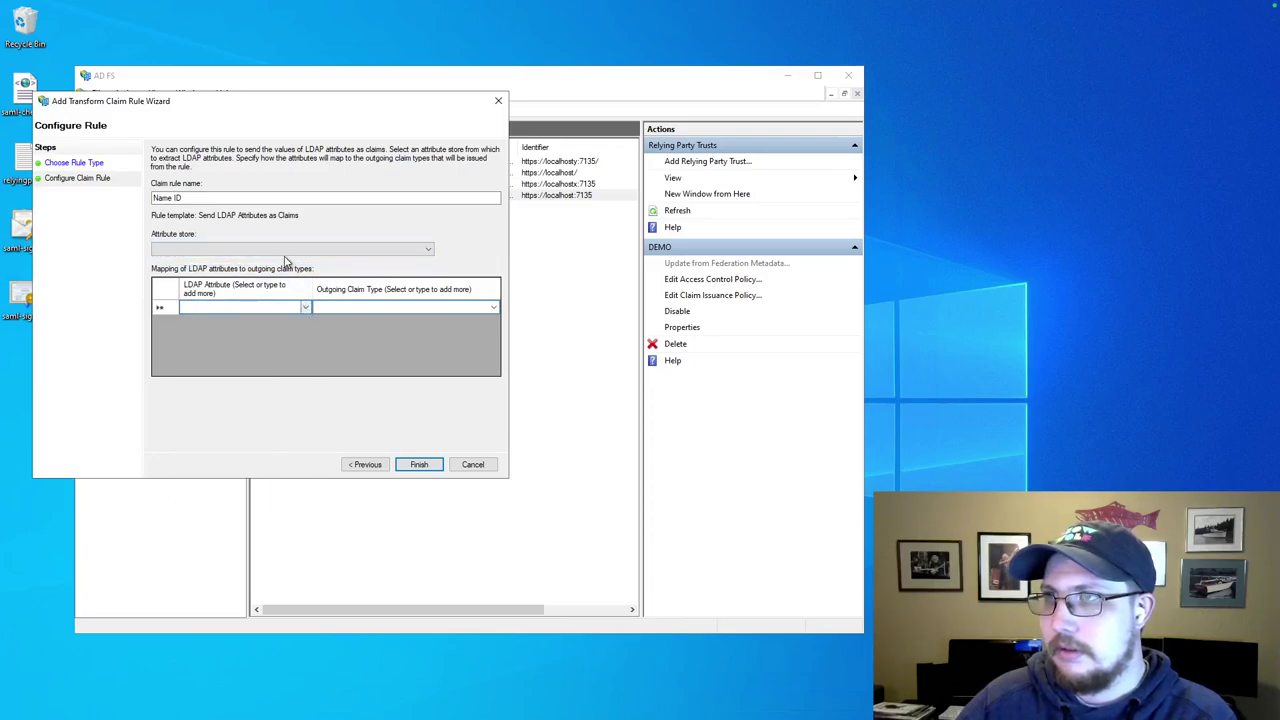
{"action": "left_click", "coordinate": [306, 308]}
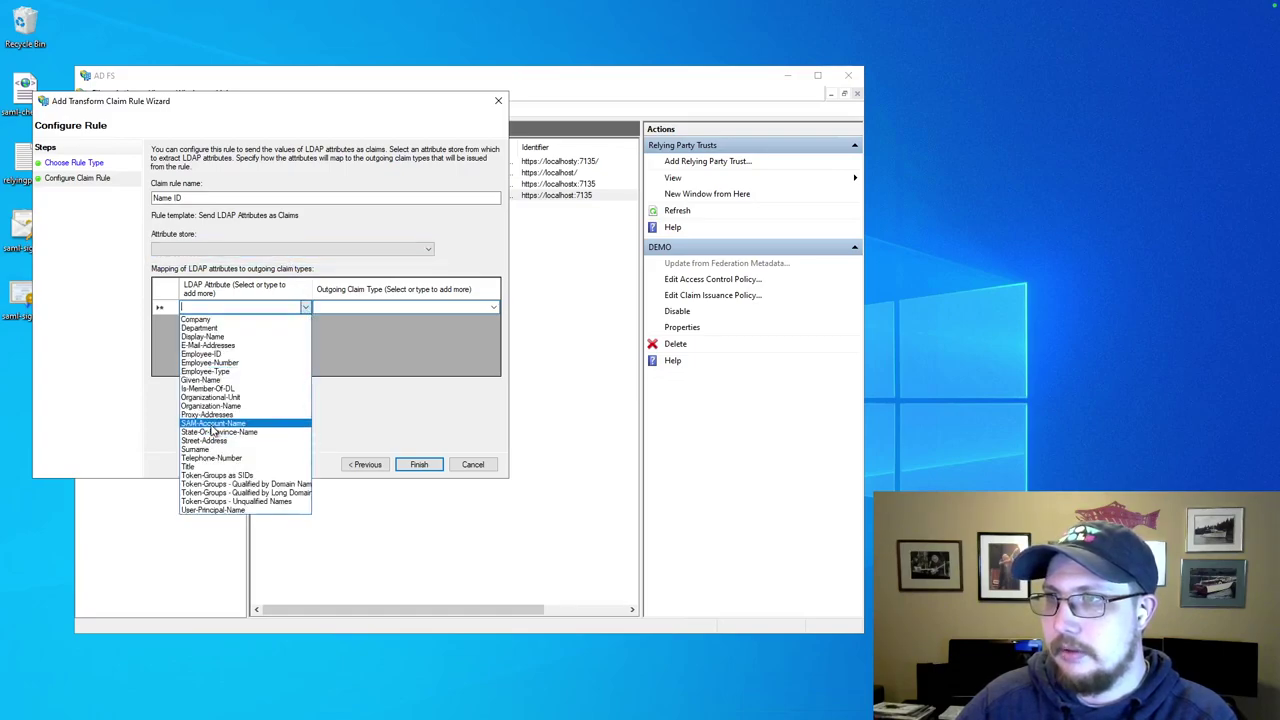
{"action": "left_click", "coordinate": [213, 423]}
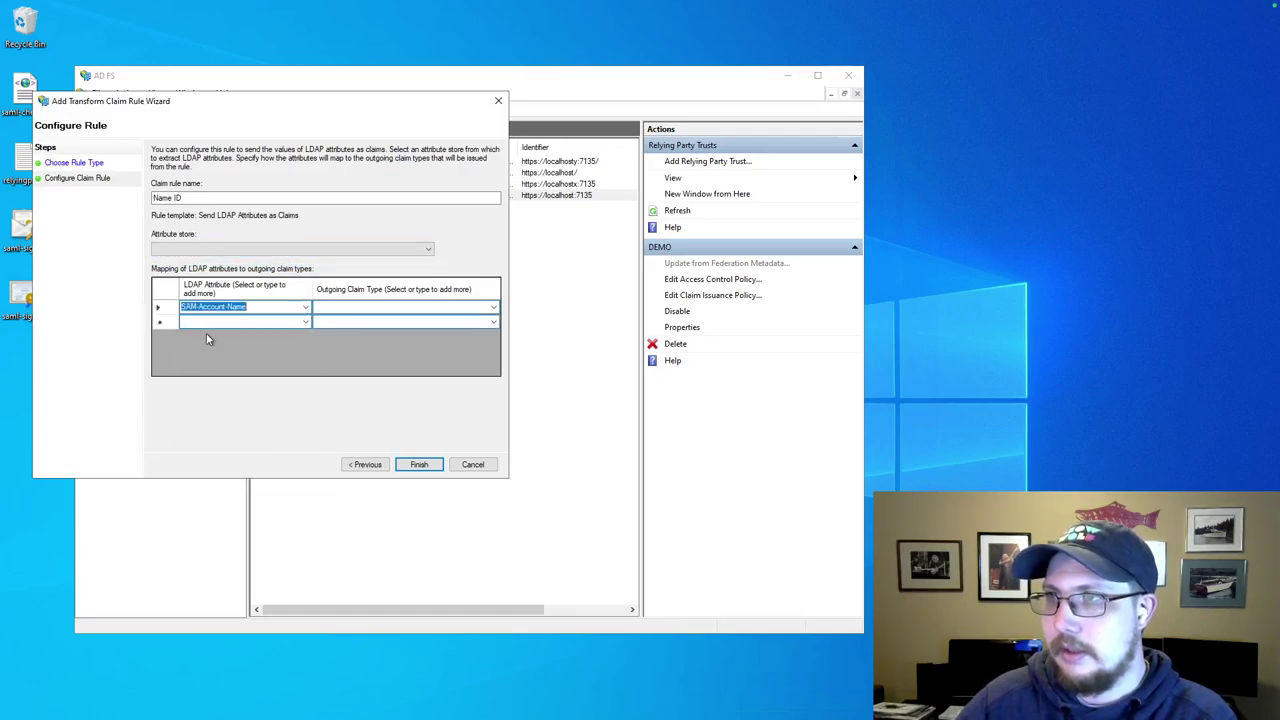
{"action": "left_click", "coordinate": [493, 311]}
{"action": "left_click", "coordinate": [493, 311]}
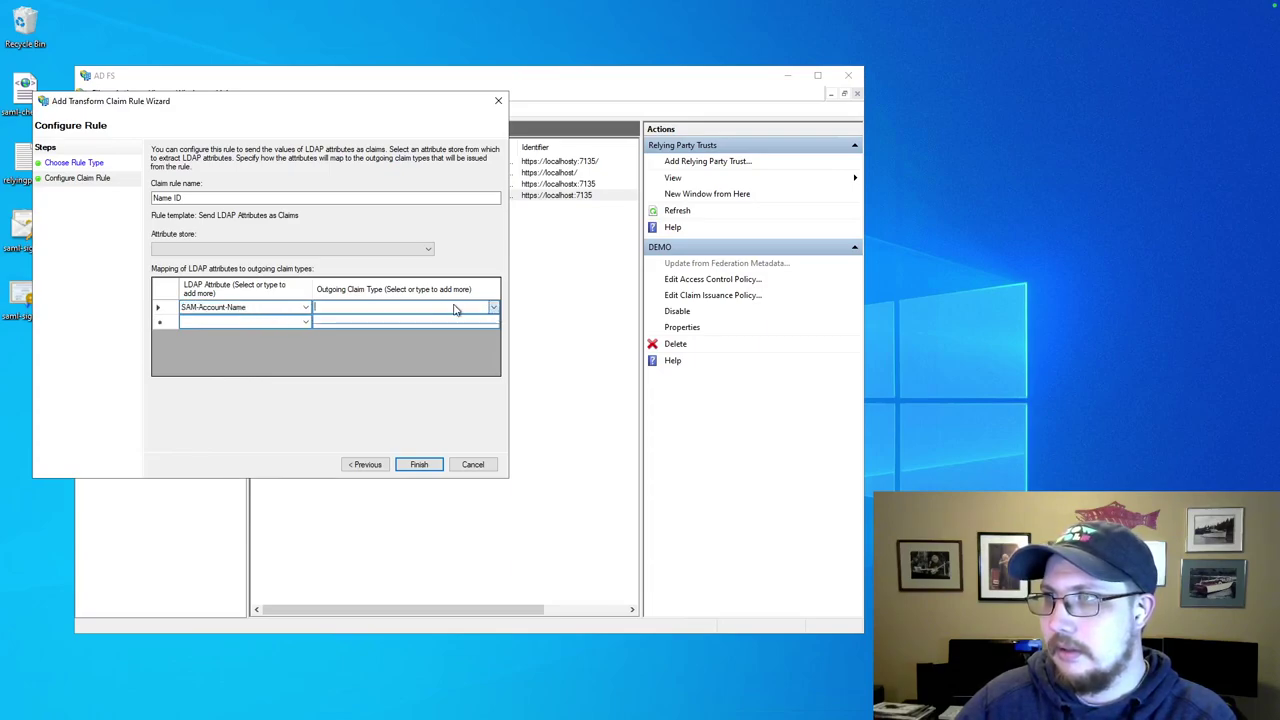
Go back, reselect the Send LDAP Attributes as Claims template, and continue.
{"action": "left_click", "coordinate": [214, 249]}
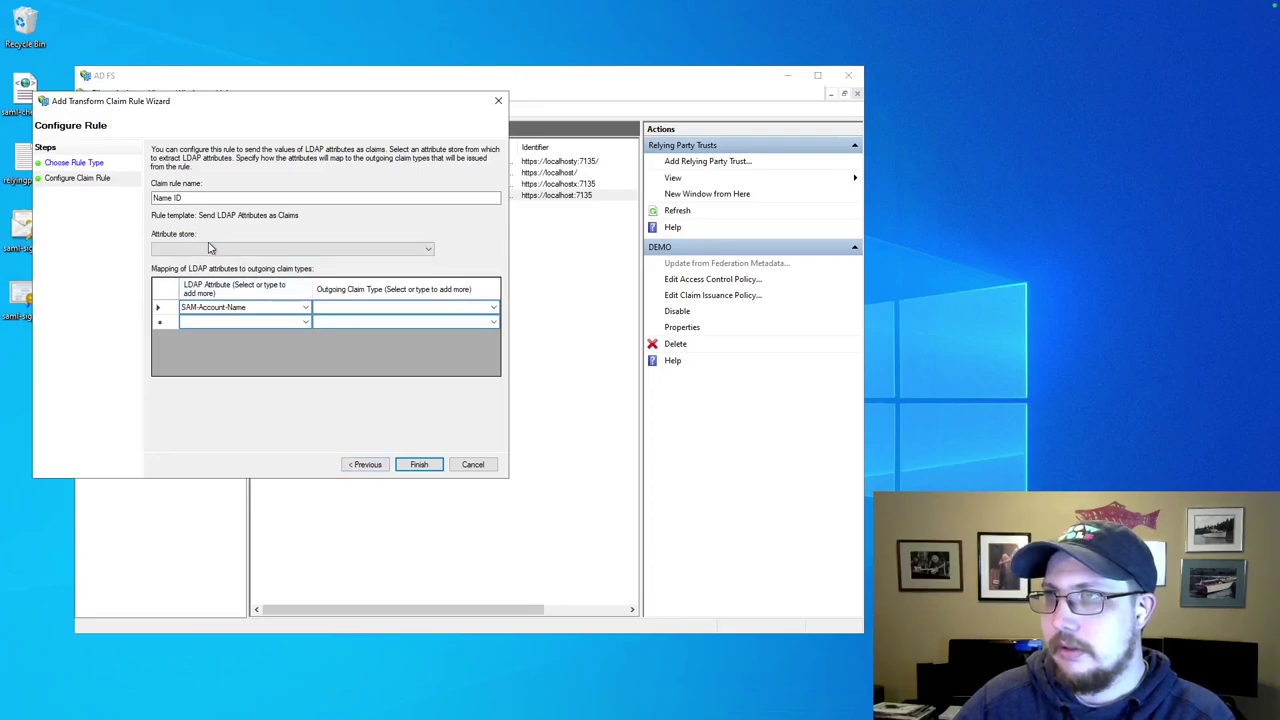
{"action": "left_click", "coordinate": [372, 467]}
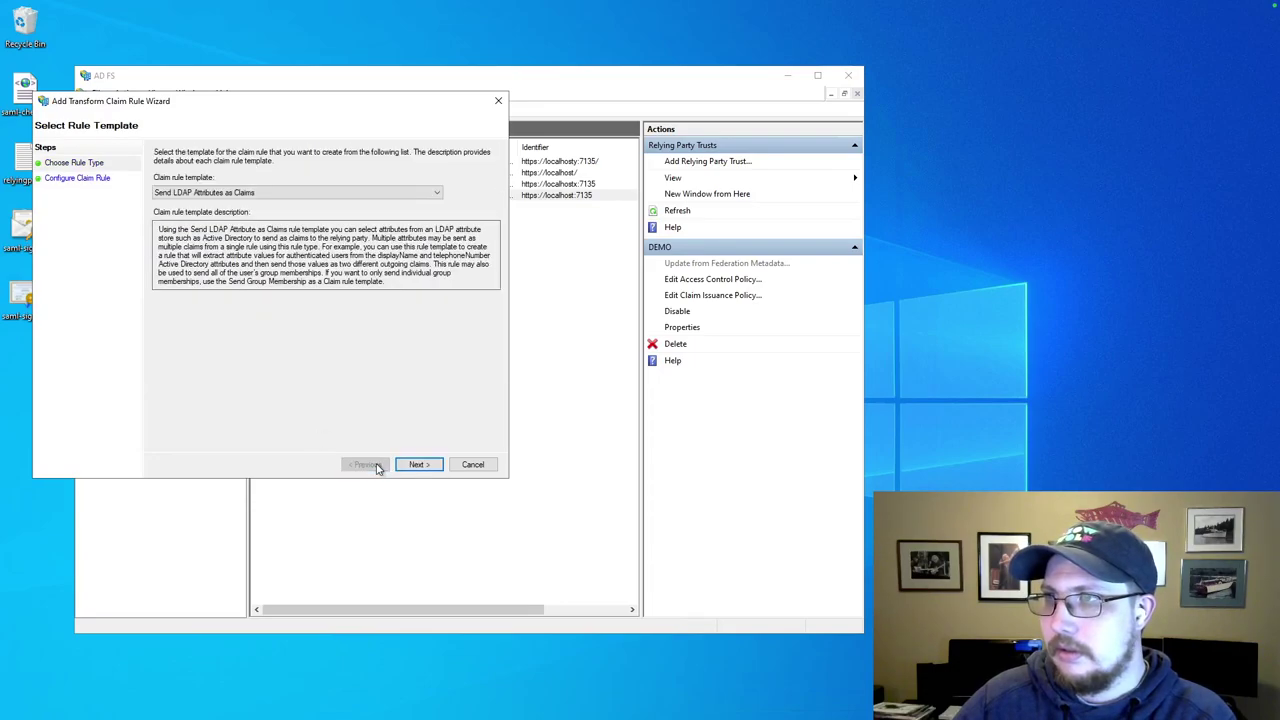
{"action": "left_click", "coordinate": [237, 193]}
{"action": "left_click", "coordinate": [233, 205]}
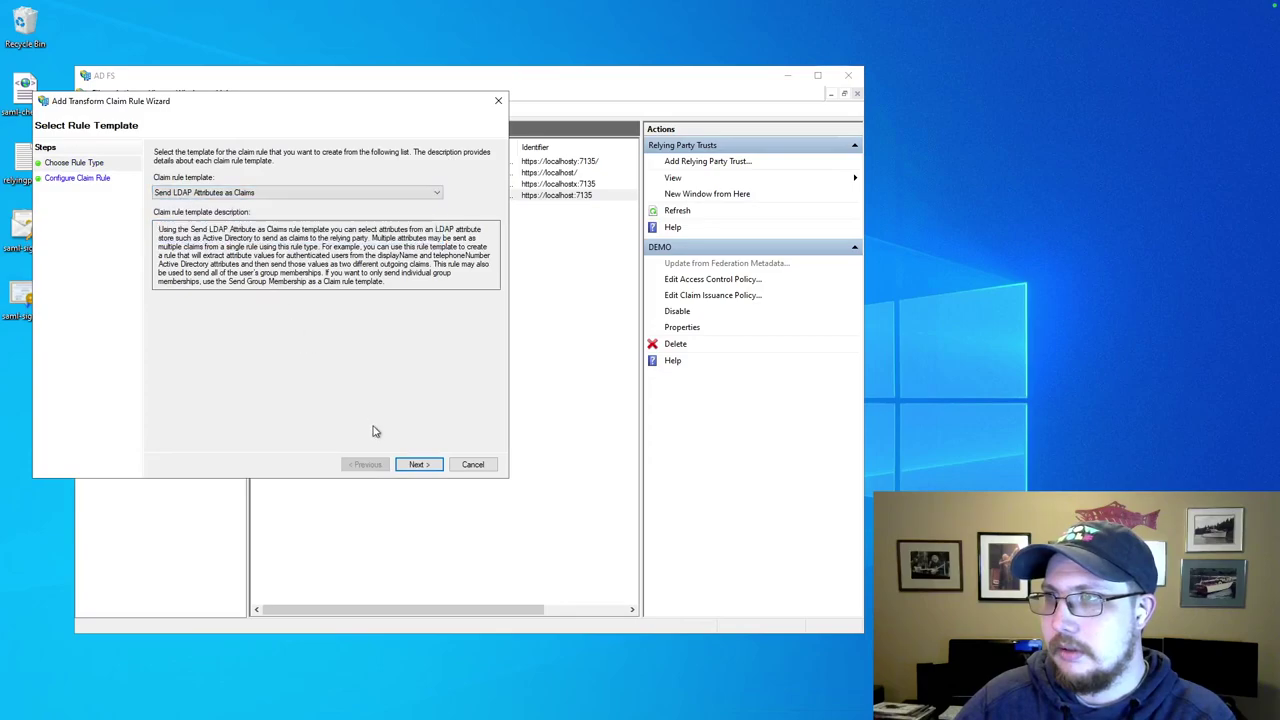
{"action": "left_click", "coordinate": [417, 464]}
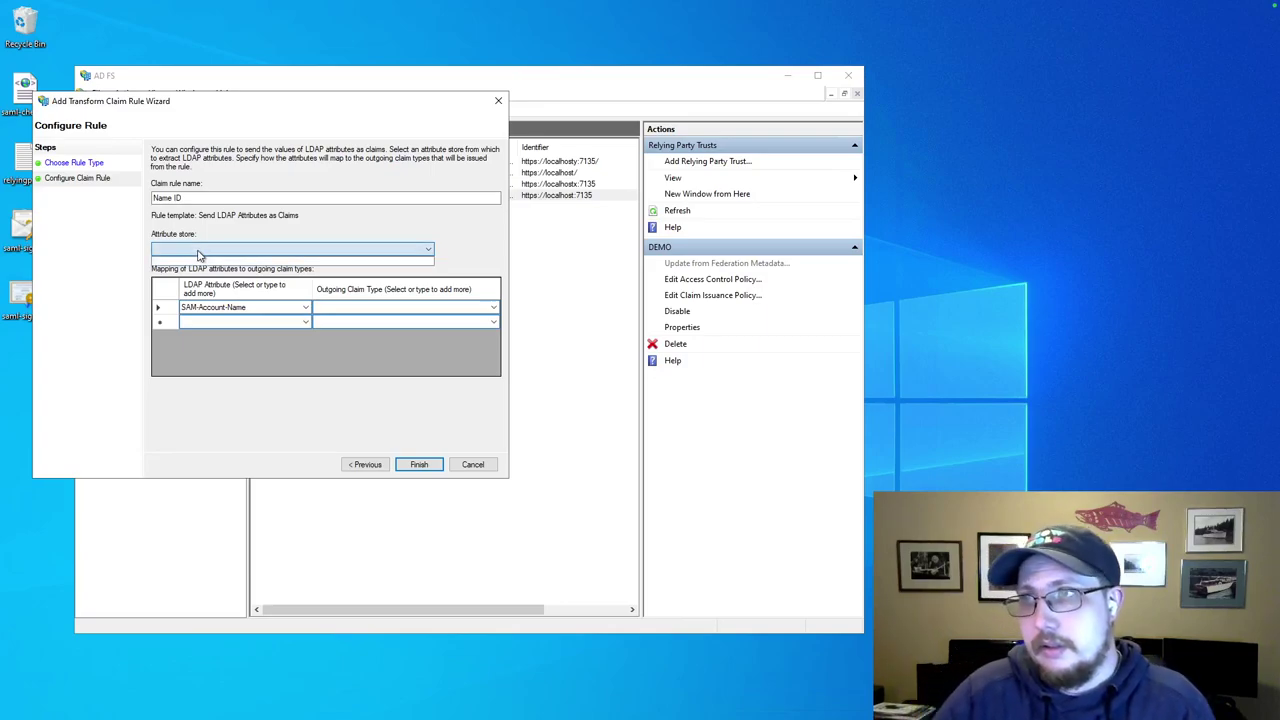
Abandon the draft rule, close DEMO's policy, and open the Dev (with signing cert) claim issuance policy.
{"action": "left_click", "coordinate": [474, 465]}
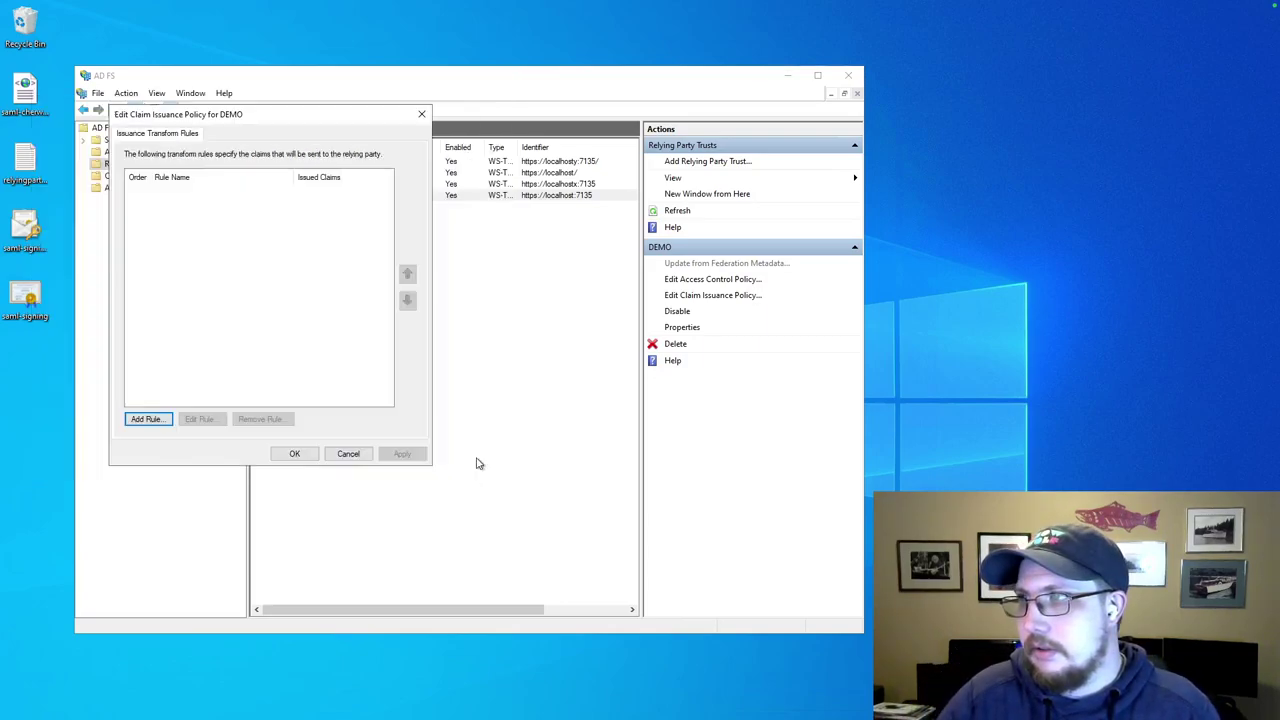
{"action": "left_click", "coordinate": [419, 116]}
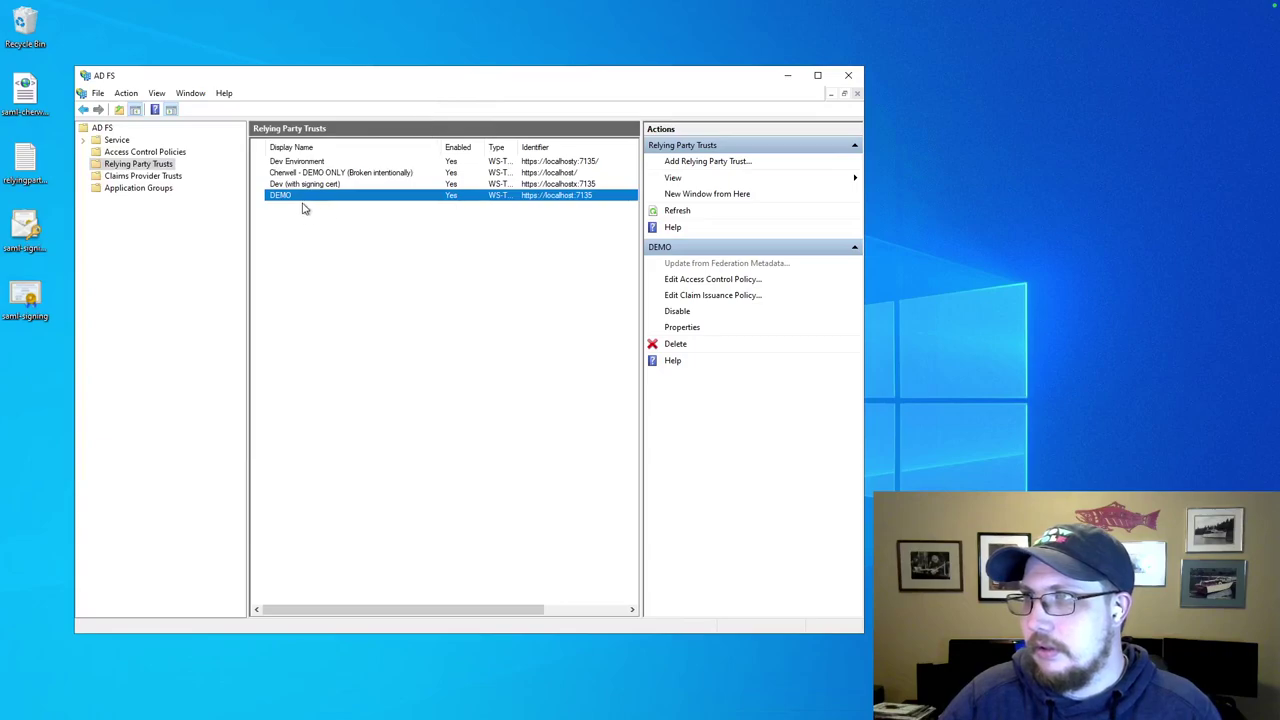
{"action": "left_click", "coordinate": [329, 186]}
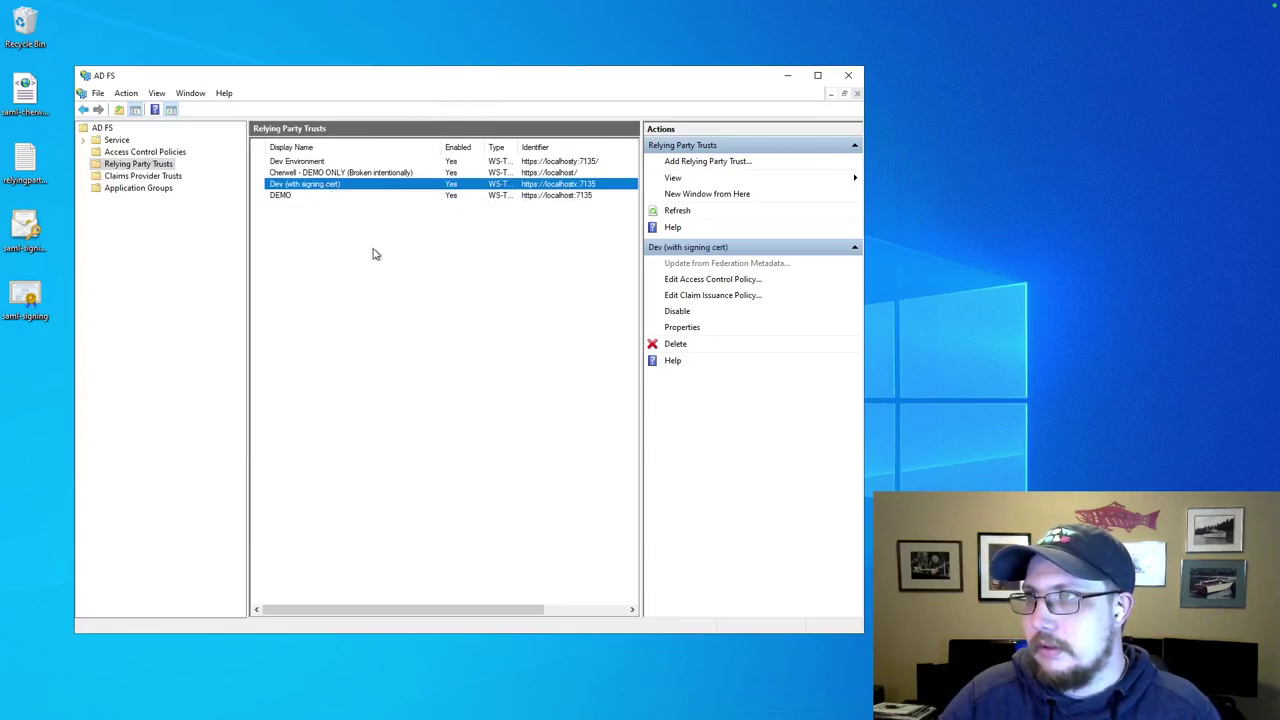
{"action": "left_click", "coordinate": [337, 189]}
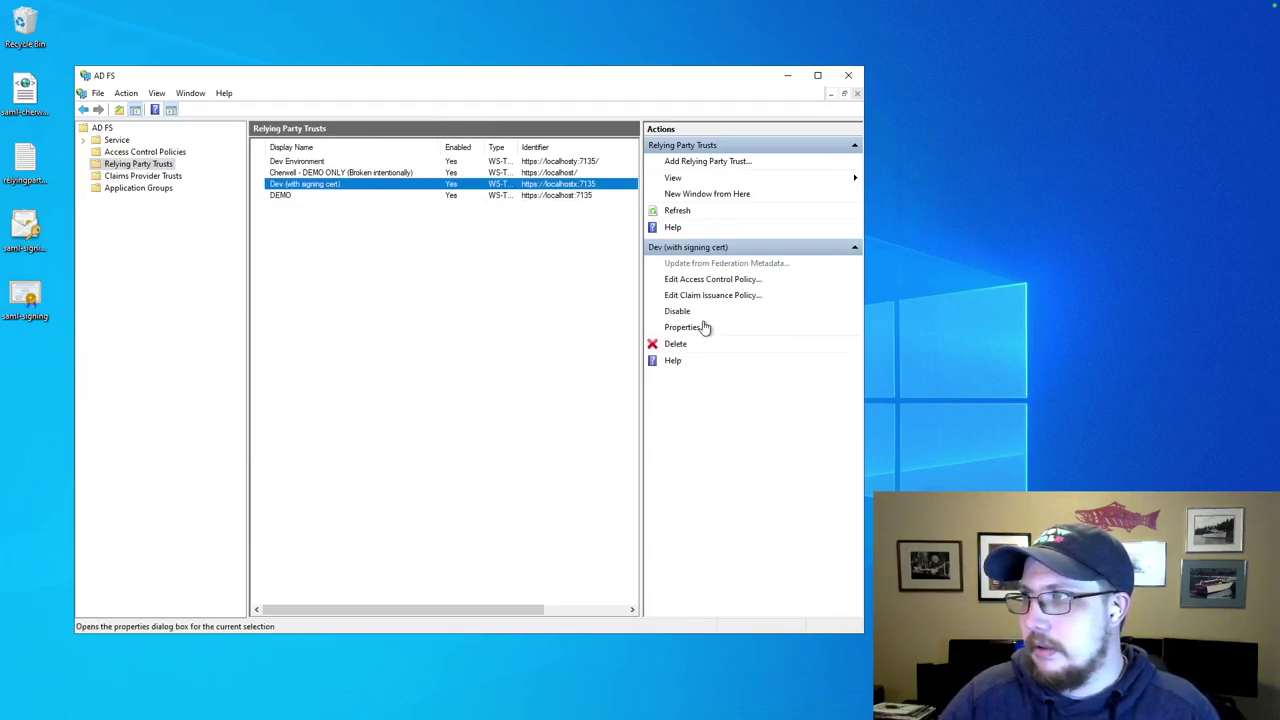
{"action": "left_click", "coordinate": [698, 295]}
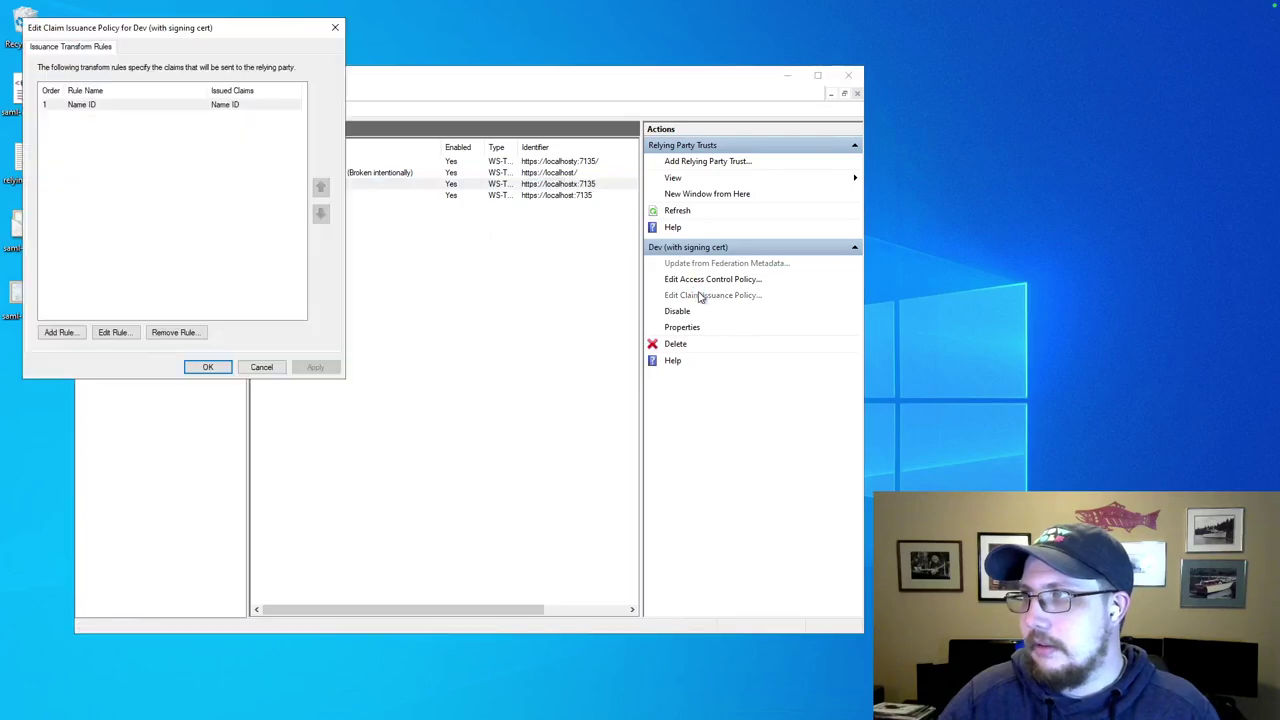
Inspect the Dev trust's Name ID rule (Active Directory, Name ID) and cancel out without saving.
{"action": "double_click", "coordinate": [104, 105]}
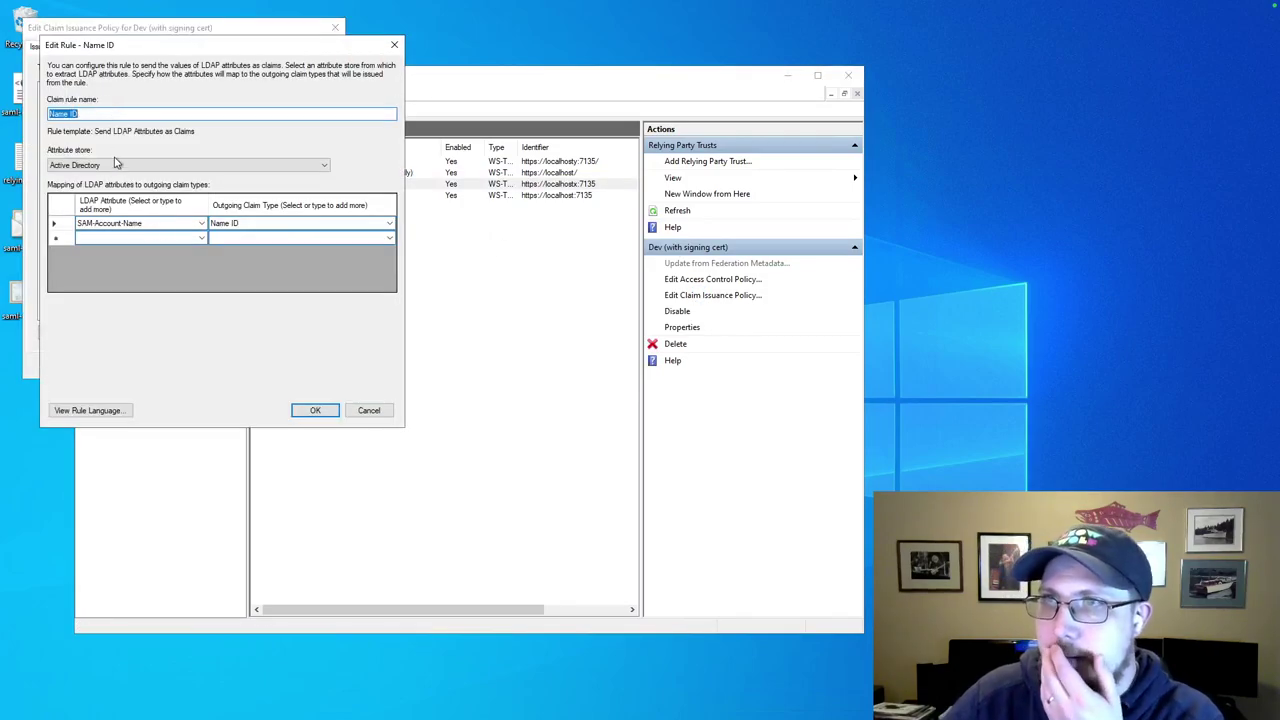
{"action": "left_click", "coordinate": [105, 167]}
{"action": "left_click", "coordinate": [166, 146]}
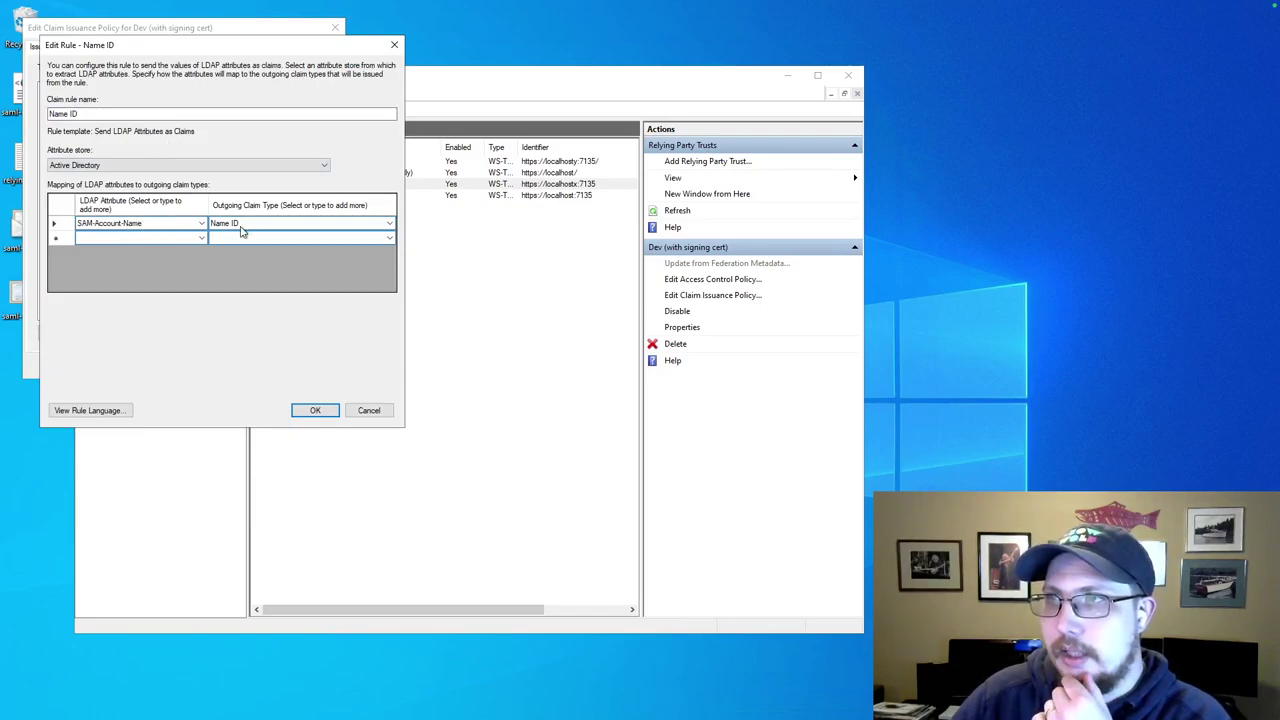
{"action": "left_click", "coordinate": [390, 226]}
{"action": "scroll", "coordinate": [310, 375], "scroll_direction": "down", "scroll_amount": 3}
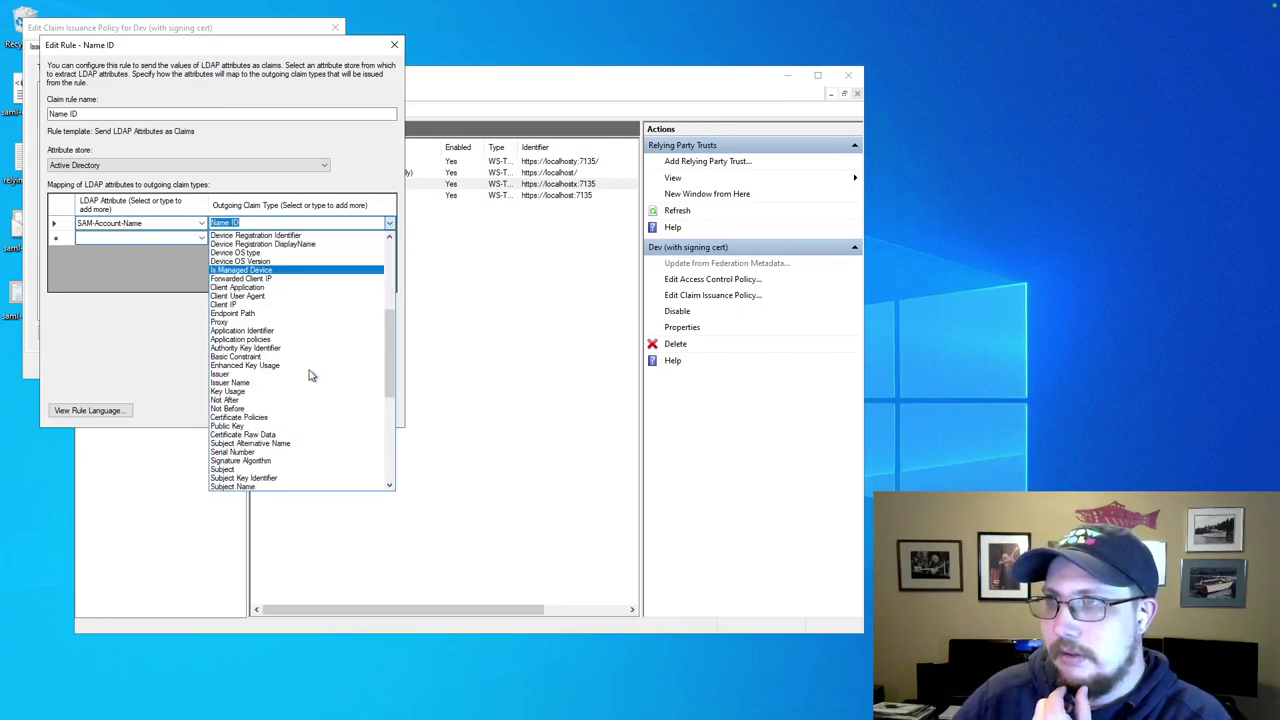
{"action": "scroll", "coordinate": [310, 375], "scroll_direction": "up", "scroll_amount": 8}
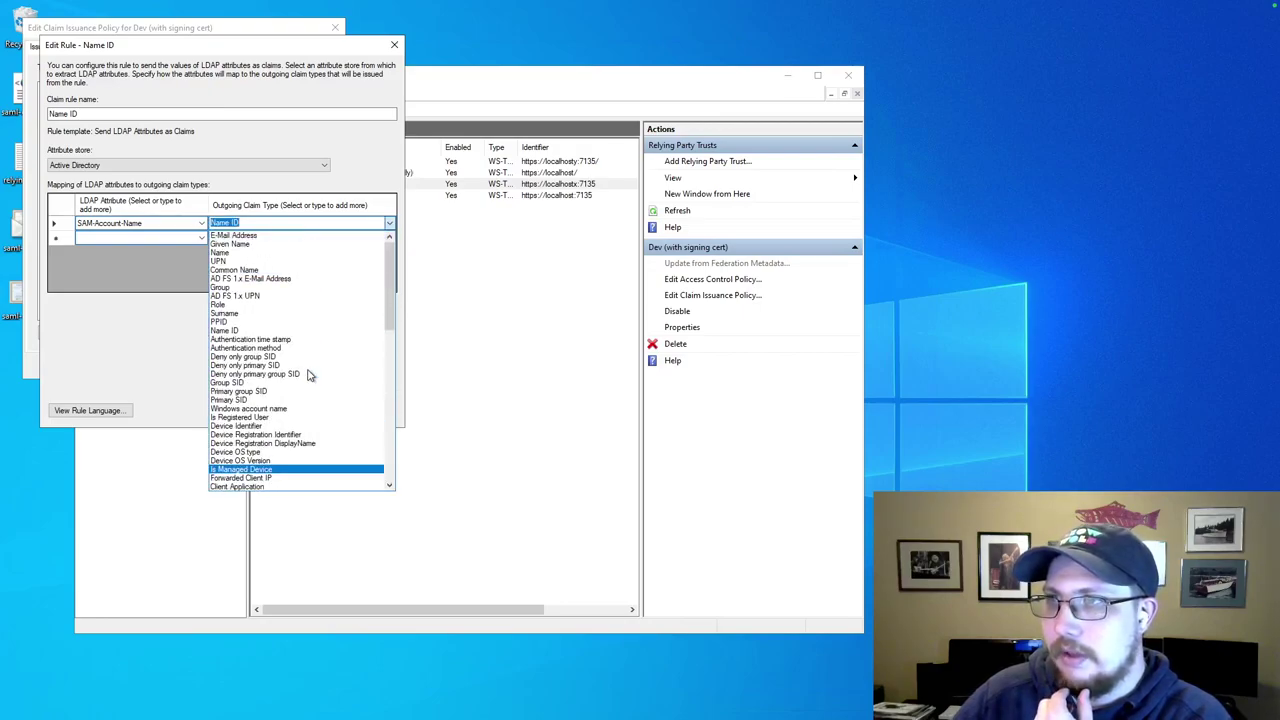
{"action": "left_click", "coordinate": [244, 330]}
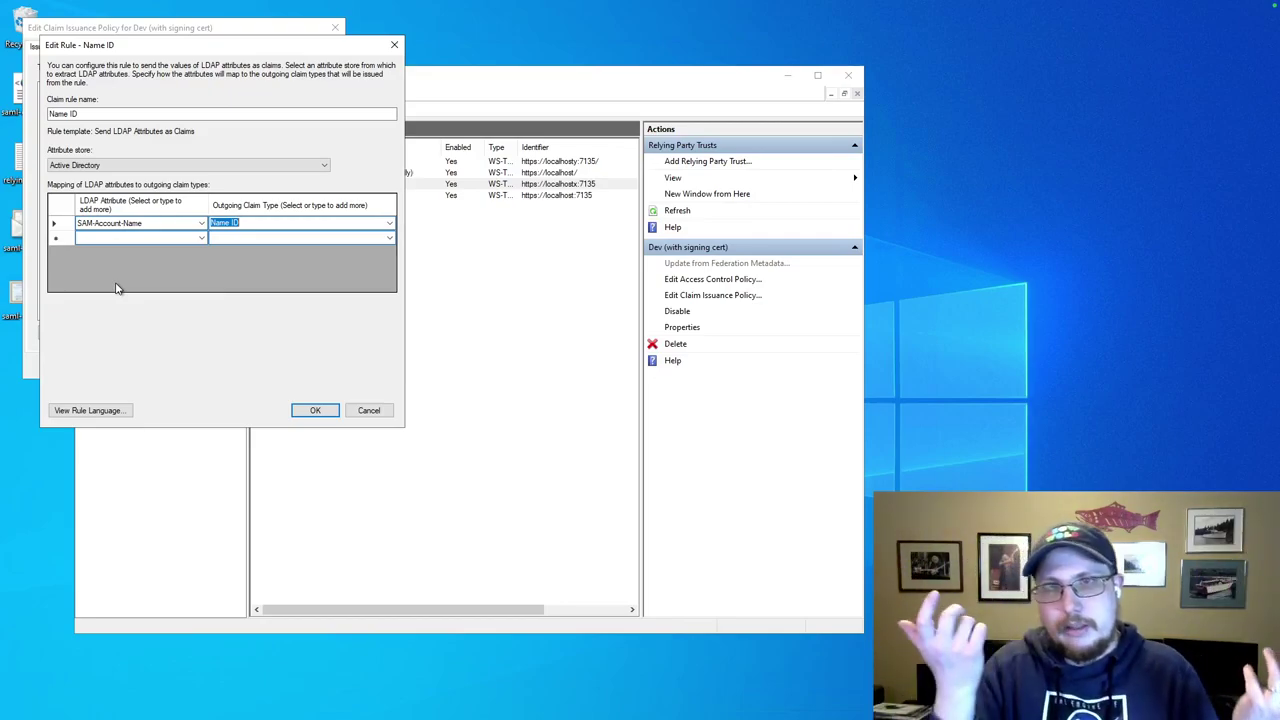
{"action": "left_click", "coordinate": [388, 414]}
{"action": "left_click", "coordinate": [261, 367]}
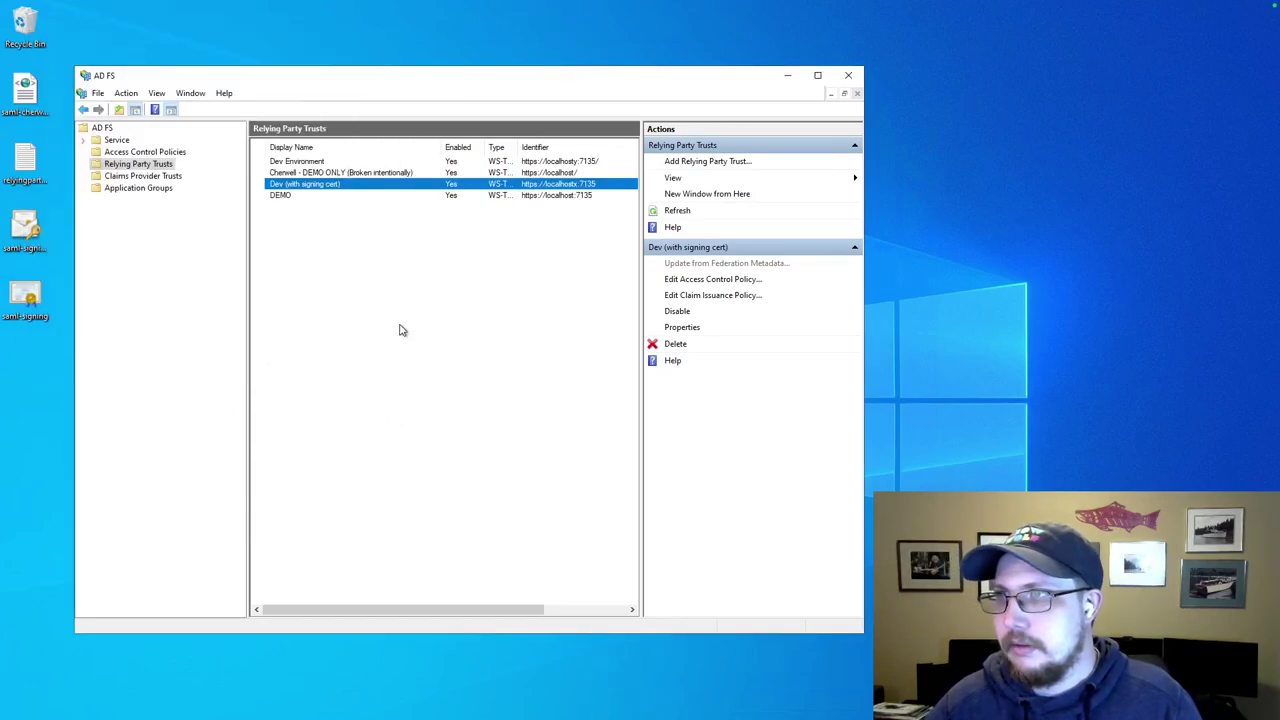
Open DEMO's claim issuance policy and start a Send LDAP Attributes as Claims rule.
{"action": "left_click", "coordinate": [472, 242]}
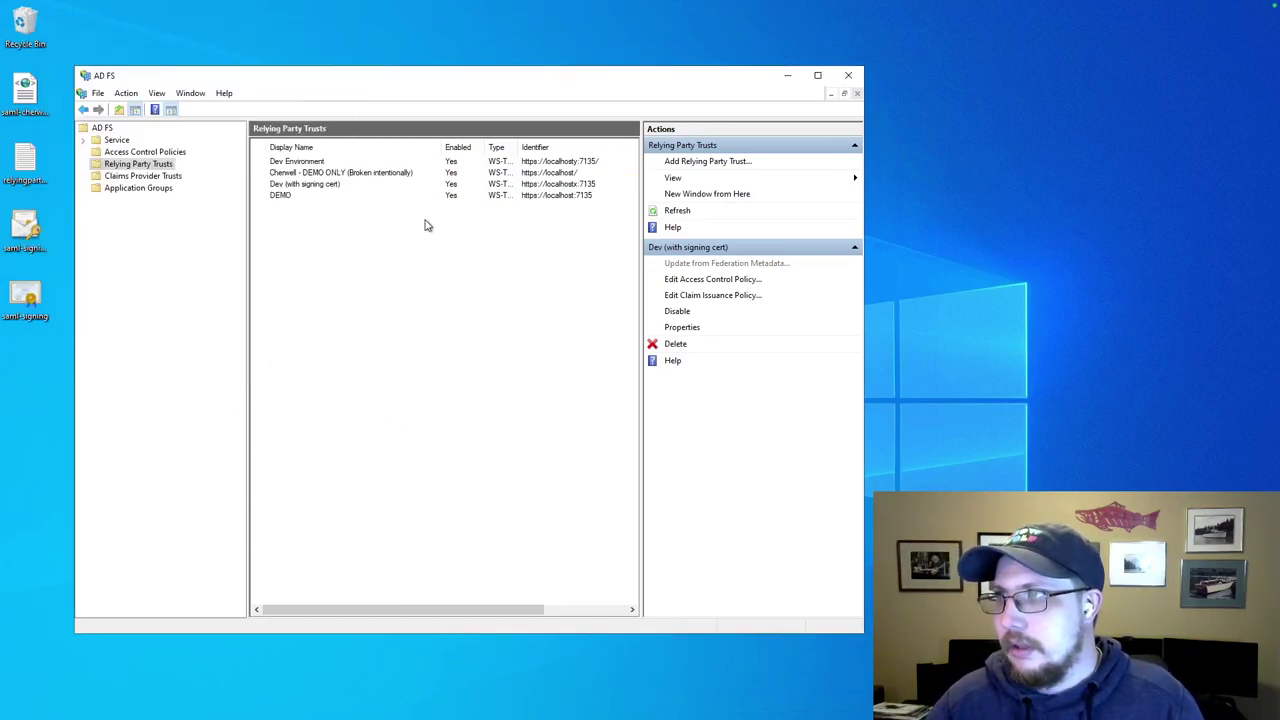
{"action": "double_click", "coordinate": [287, 199]}
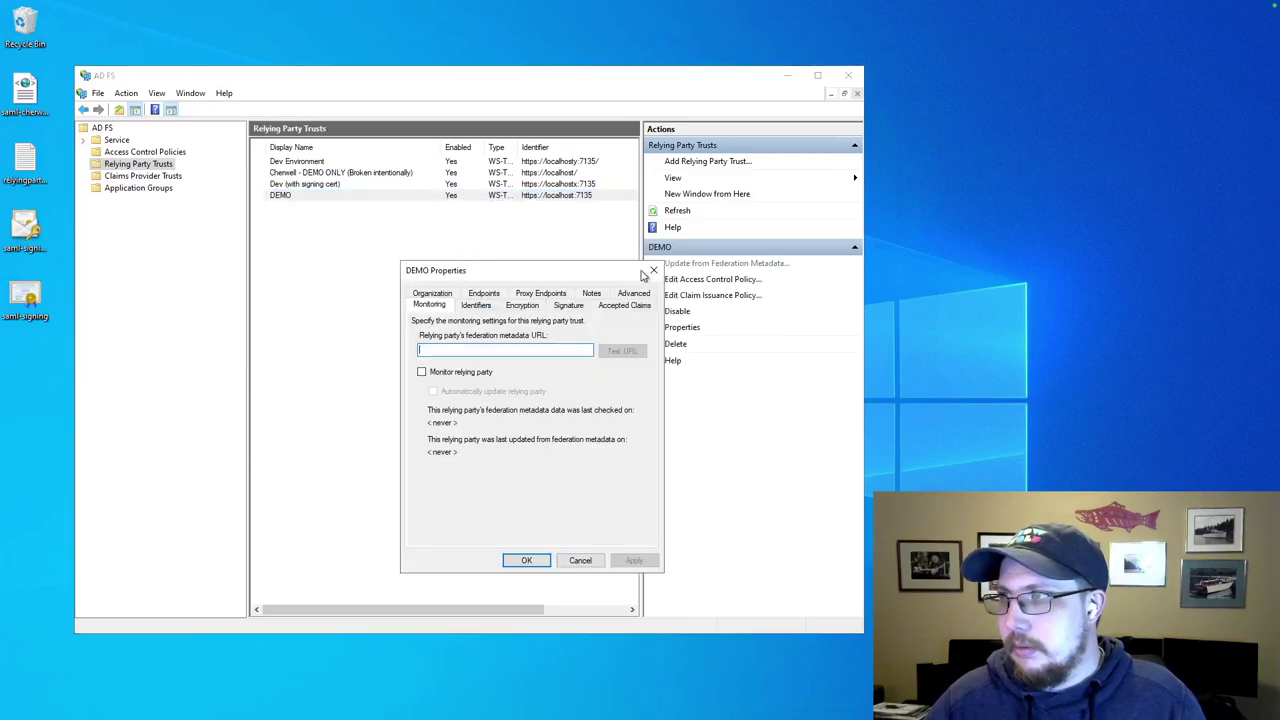
{"action": "left_click", "coordinate": [654, 268]}
{"action": "left_click", "coordinate": [688, 295]}
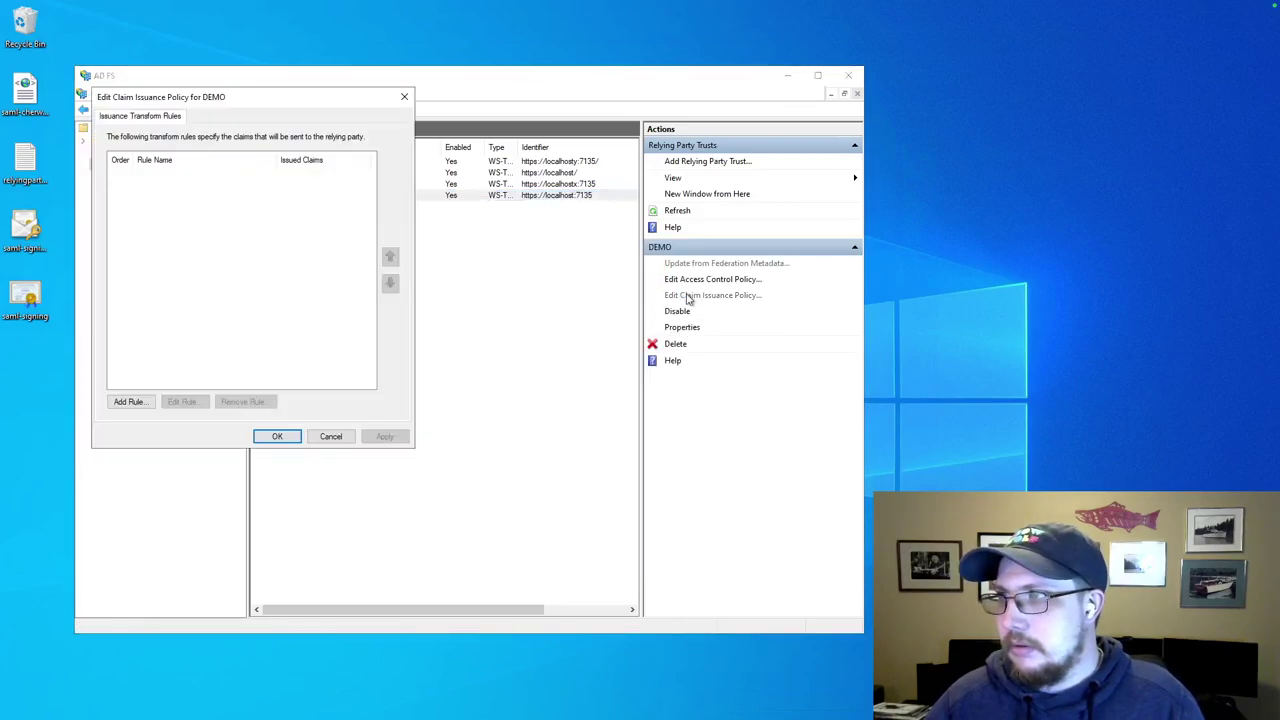
{"action": "left_click", "coordinate": [130, 401]}
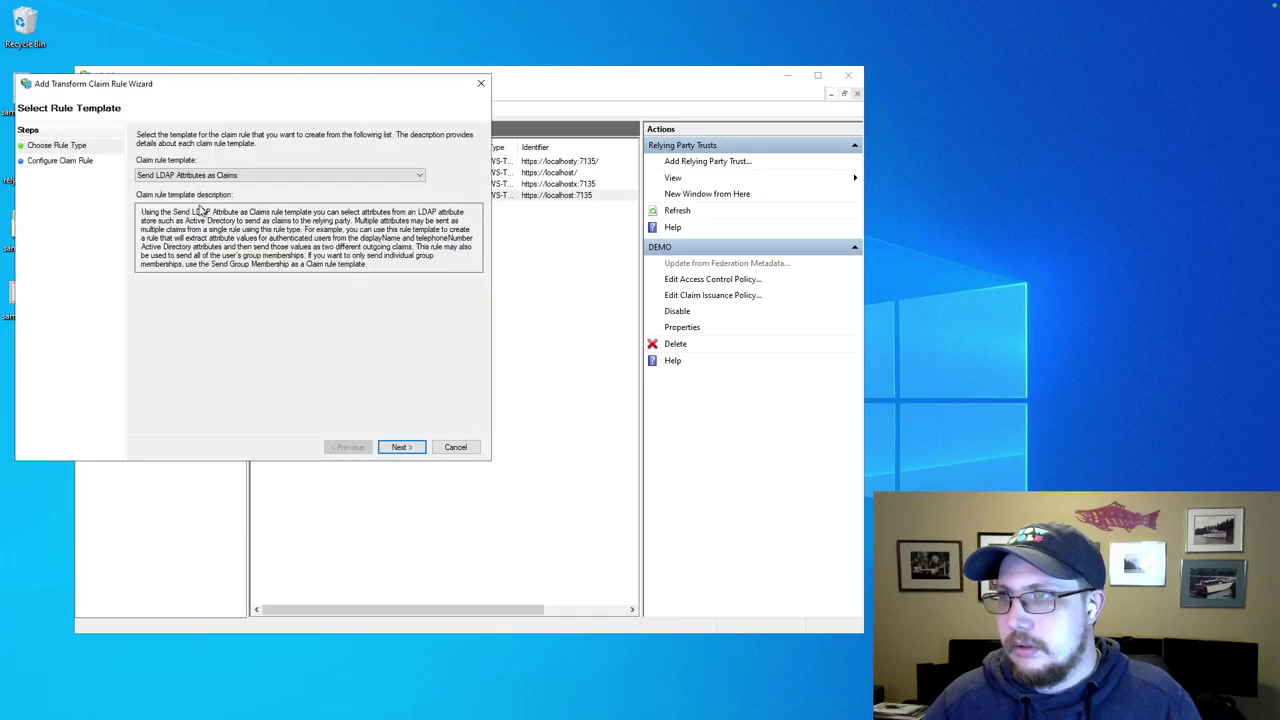
{"action": "left_click", "coordinate": [401, 447]}
Name the rule 'Name ID', using Active Directory to map SAM-Account-Name to Name ID.
{"action": "left_click", "coordinate": [207, 231]}
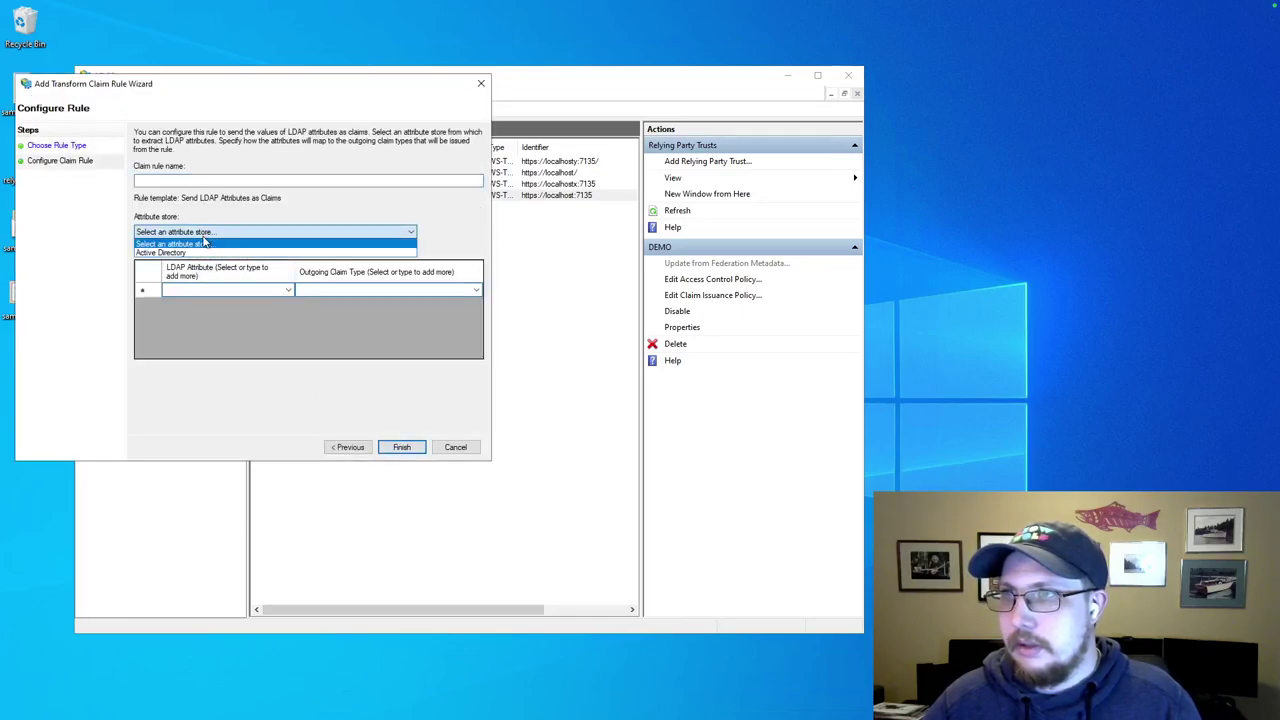
{"action": "left_click", "coordinate": [197, 252]}
{"action": "left_click", "coordinate": [189, 180]}
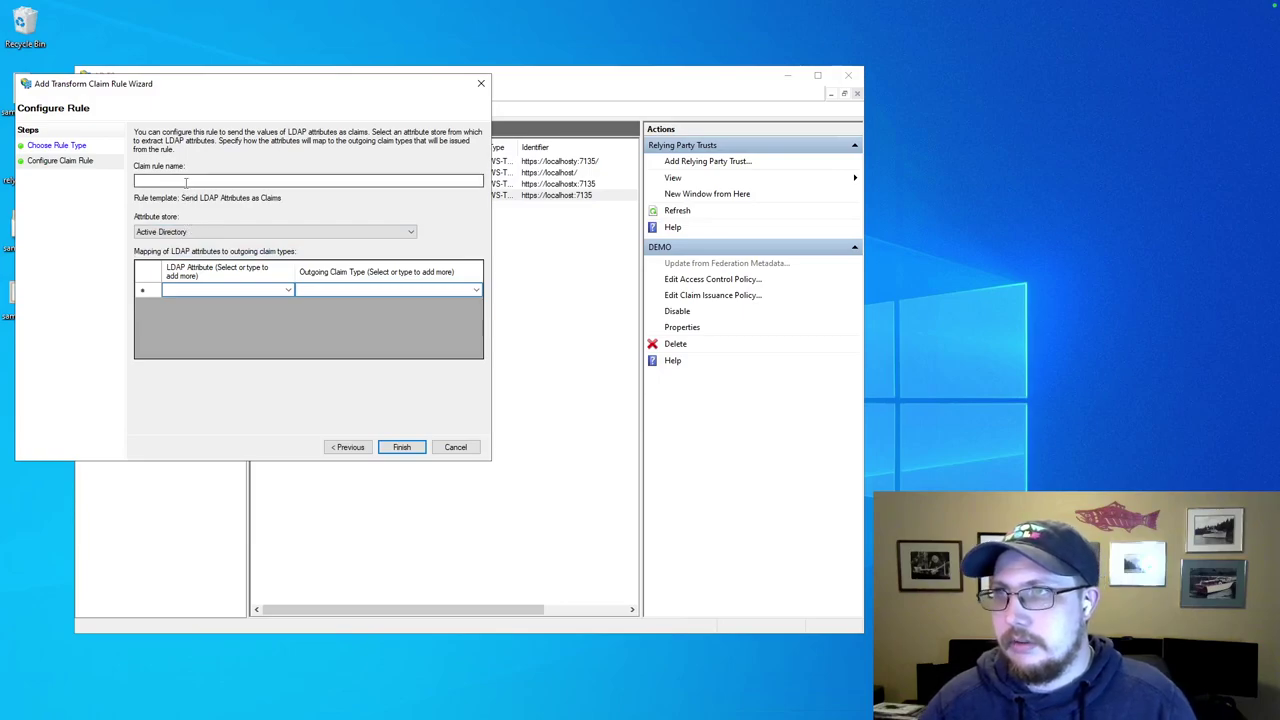
{"action": "type", "text": "Name ID"}
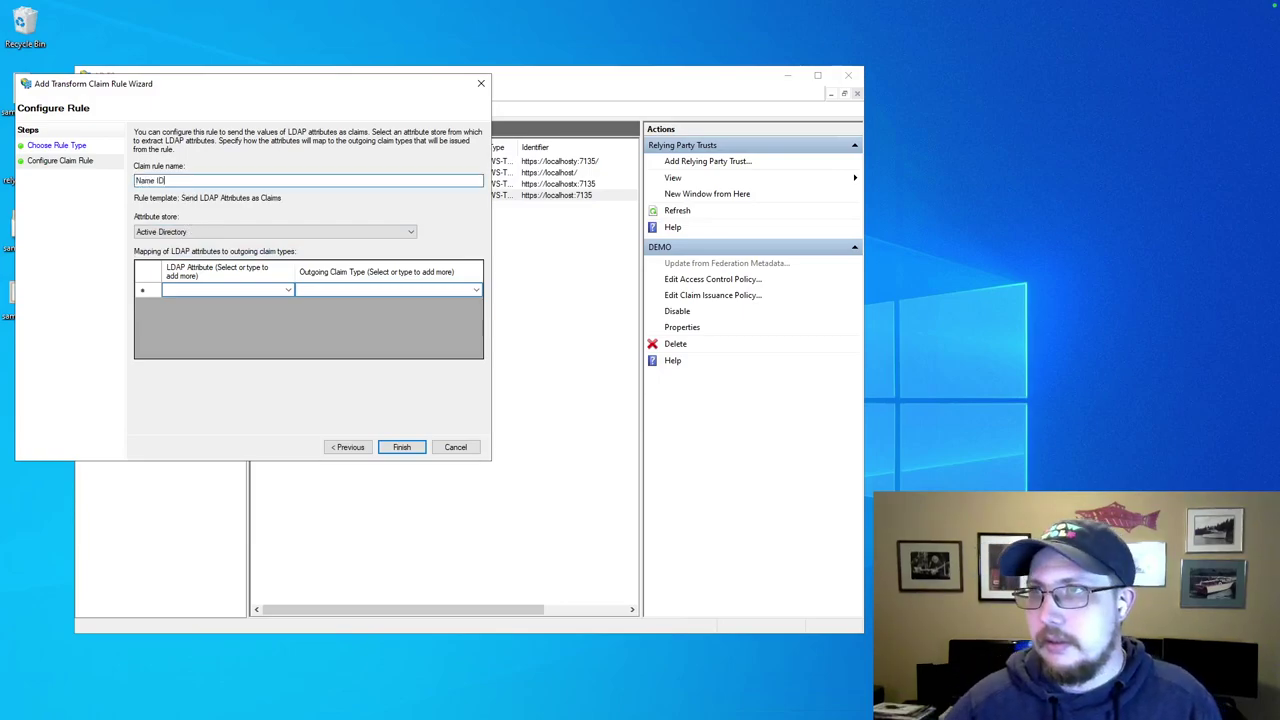
{"action": "left_click", "coordinate": [288, 291]}
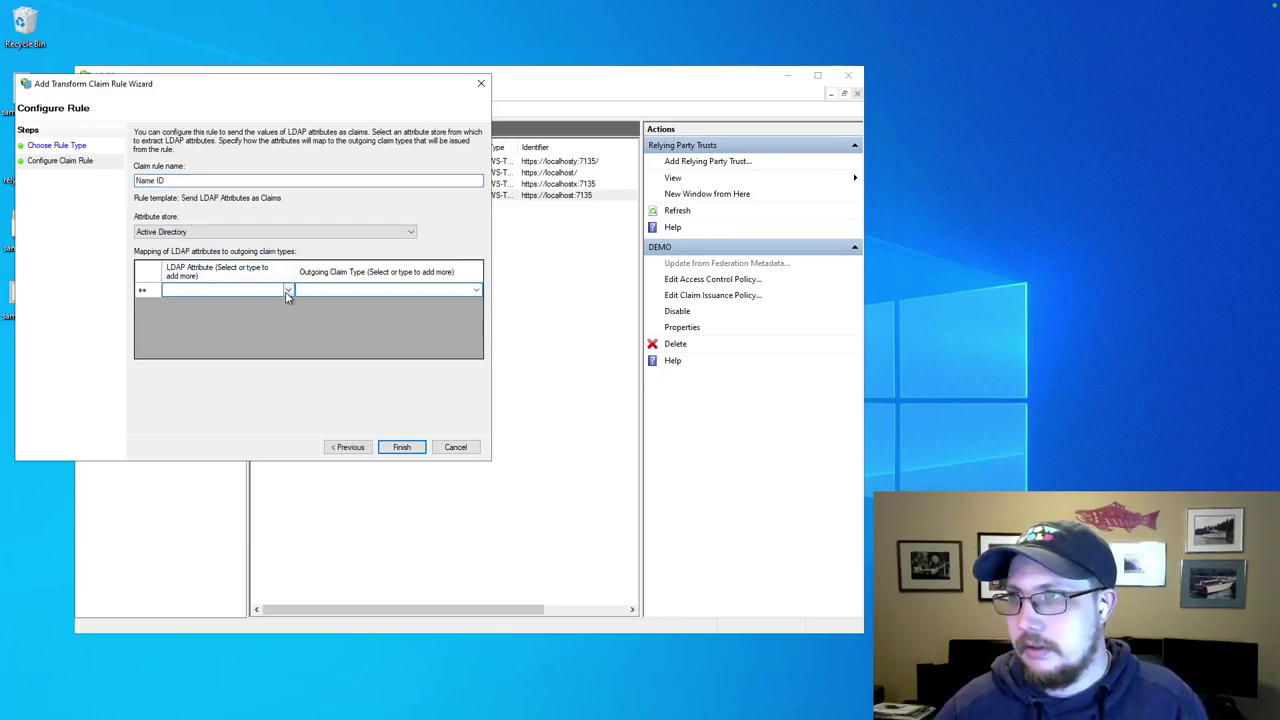
{"action": "left_click", "coordinate": [287, 291]}
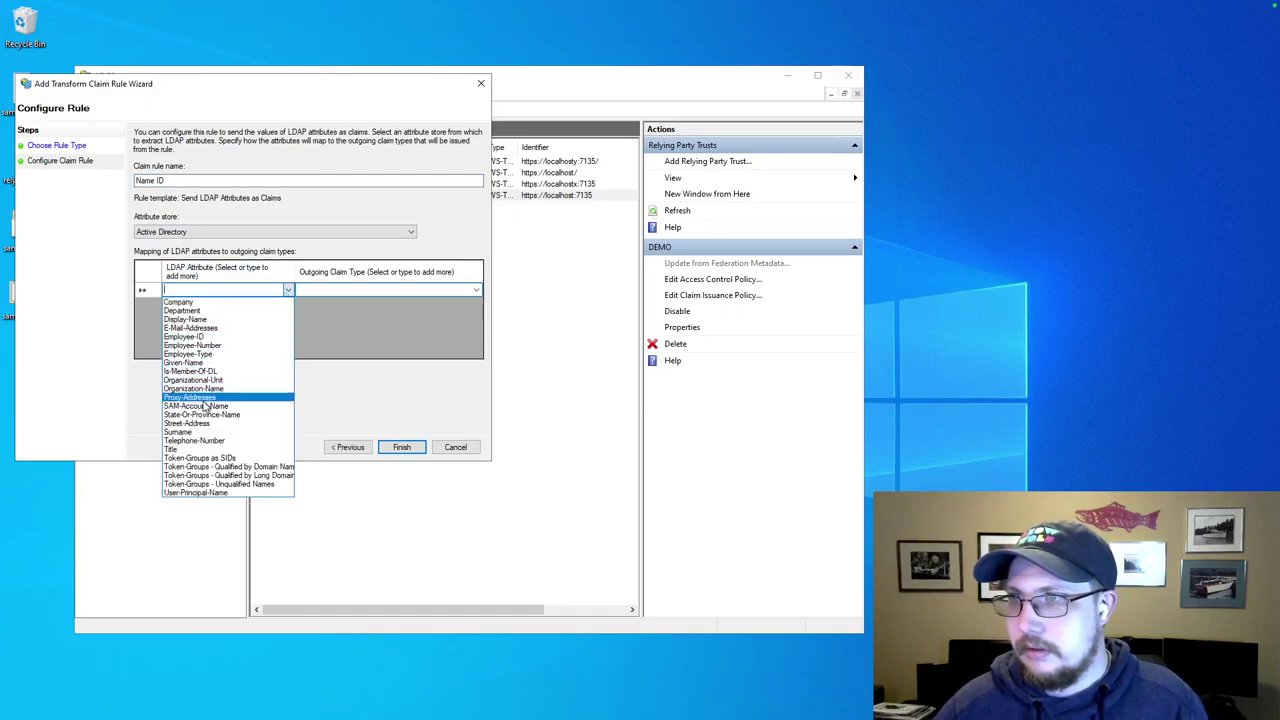
{"action": "left_click", "coordinate": [205, 406]}
{"action": "left_click", "coordinate": [479, 291]}
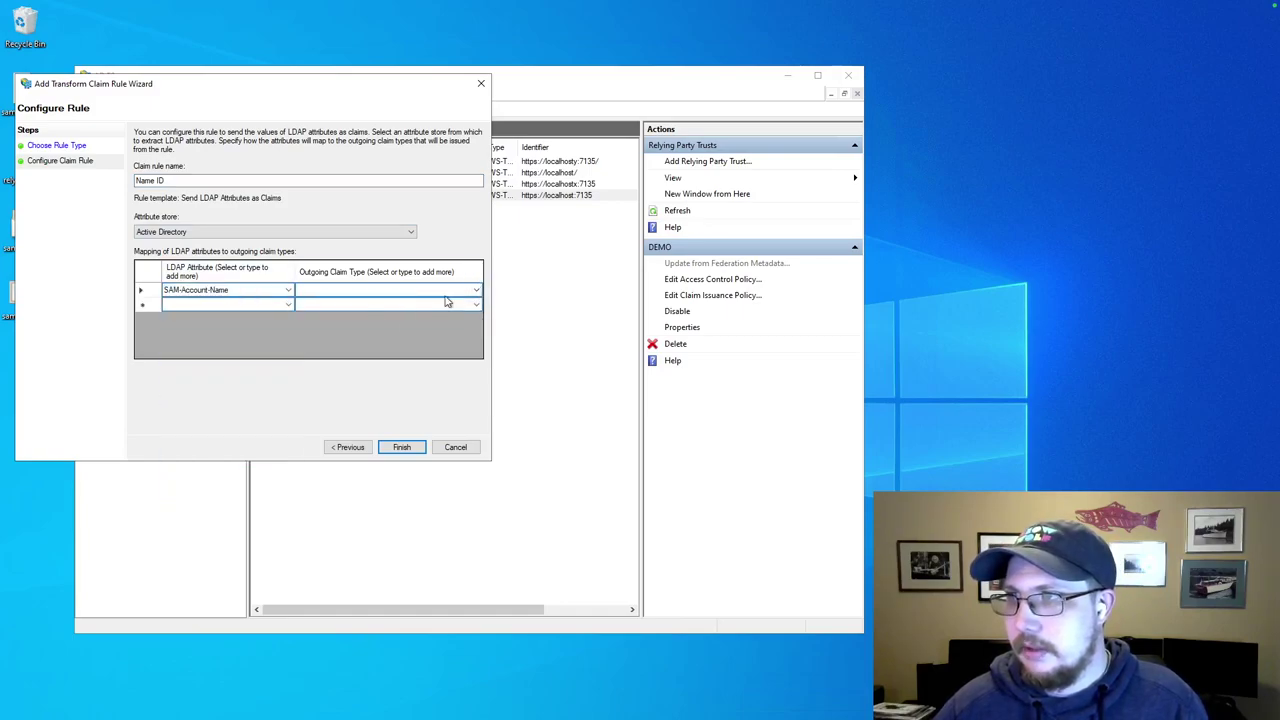
{"action": "left_click", "coordinate": [477, 290]}
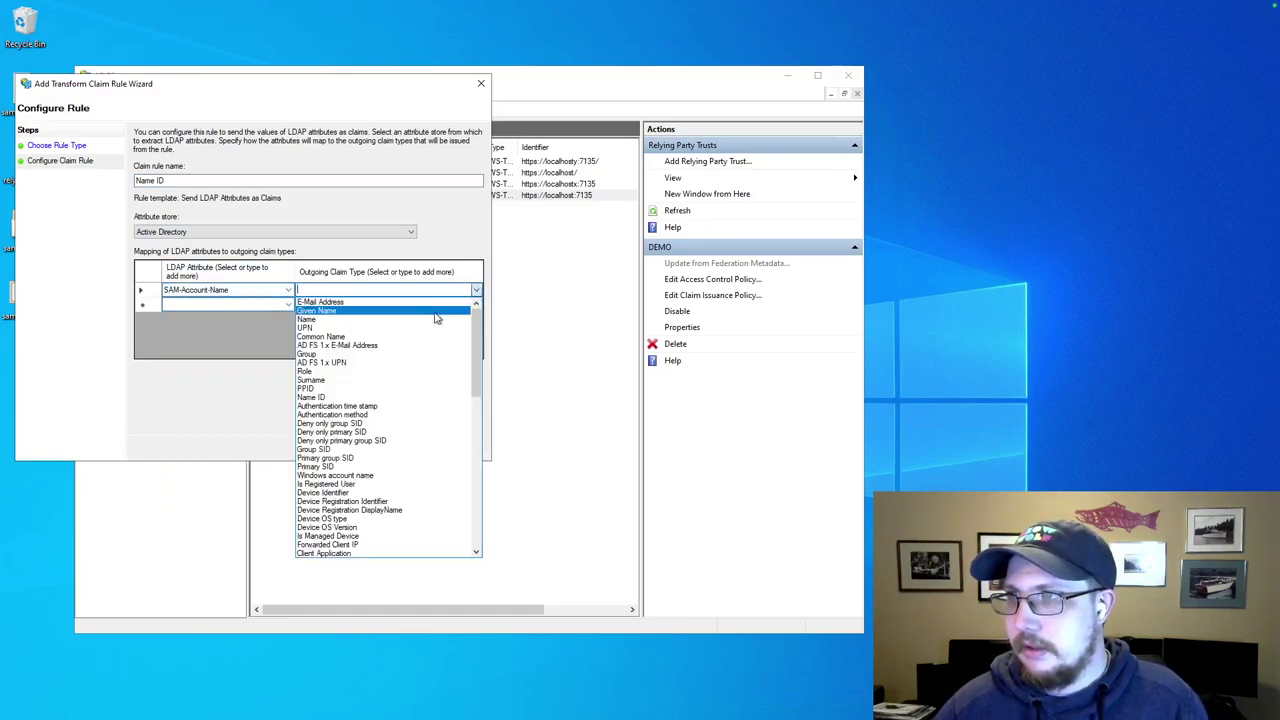
{"action": "left_click", "coordinate": [344, 397]}
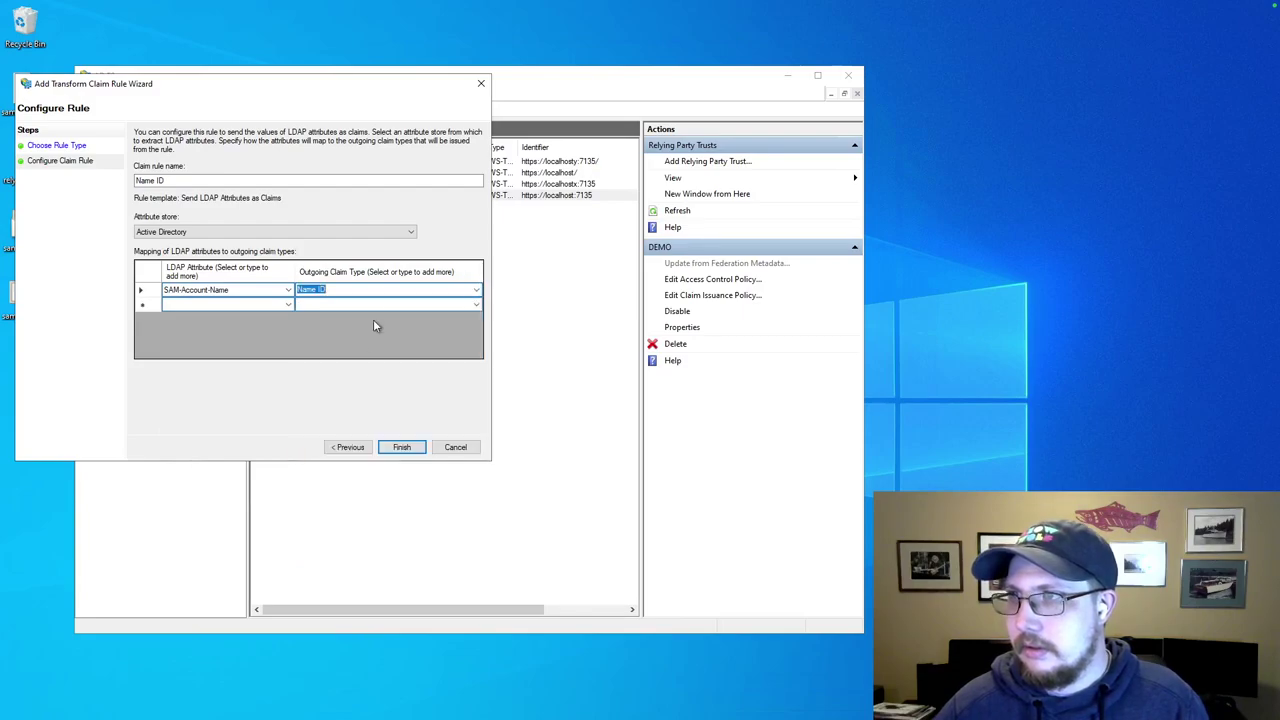
Finish the Name ID rule and apply and close the DEMO claim issuance policy.
{"action": "left_click", "coordinate": [420, 449]}
{"action": "left_click", "coordinate": [383, 437]}
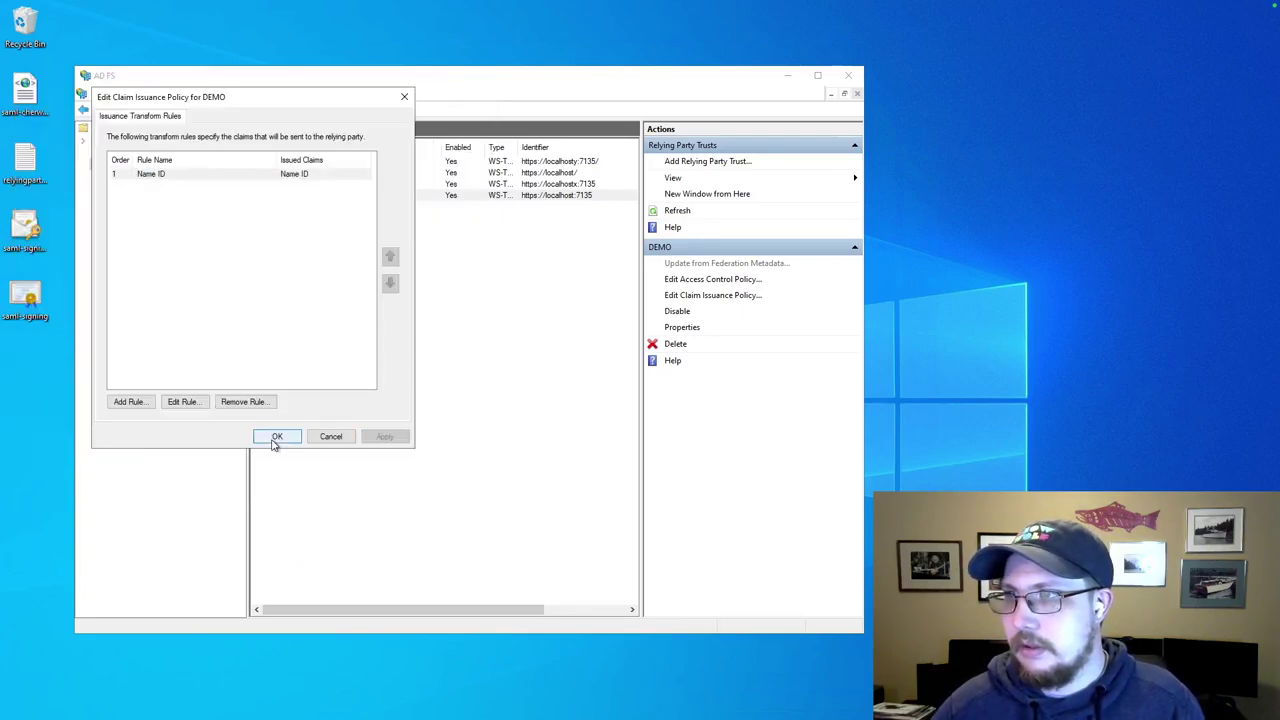
{"action": "left_click", "coordinate": [277, 437]}
{"action": "left_click", "coordinate": [472, 303]}
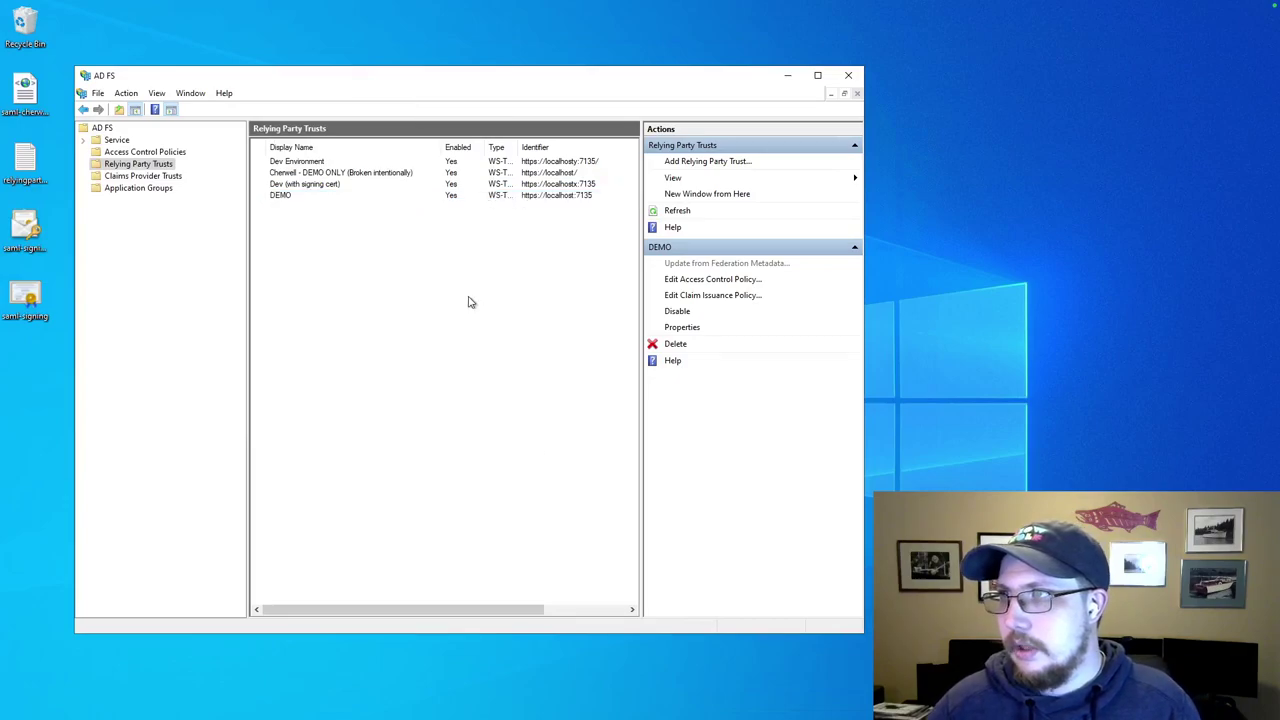
Load localhost:5204 in a new Arc tab to reach the Synapse Software Dev sign-in page.
{"action": "left_click", "coordinate": [282, 199]}
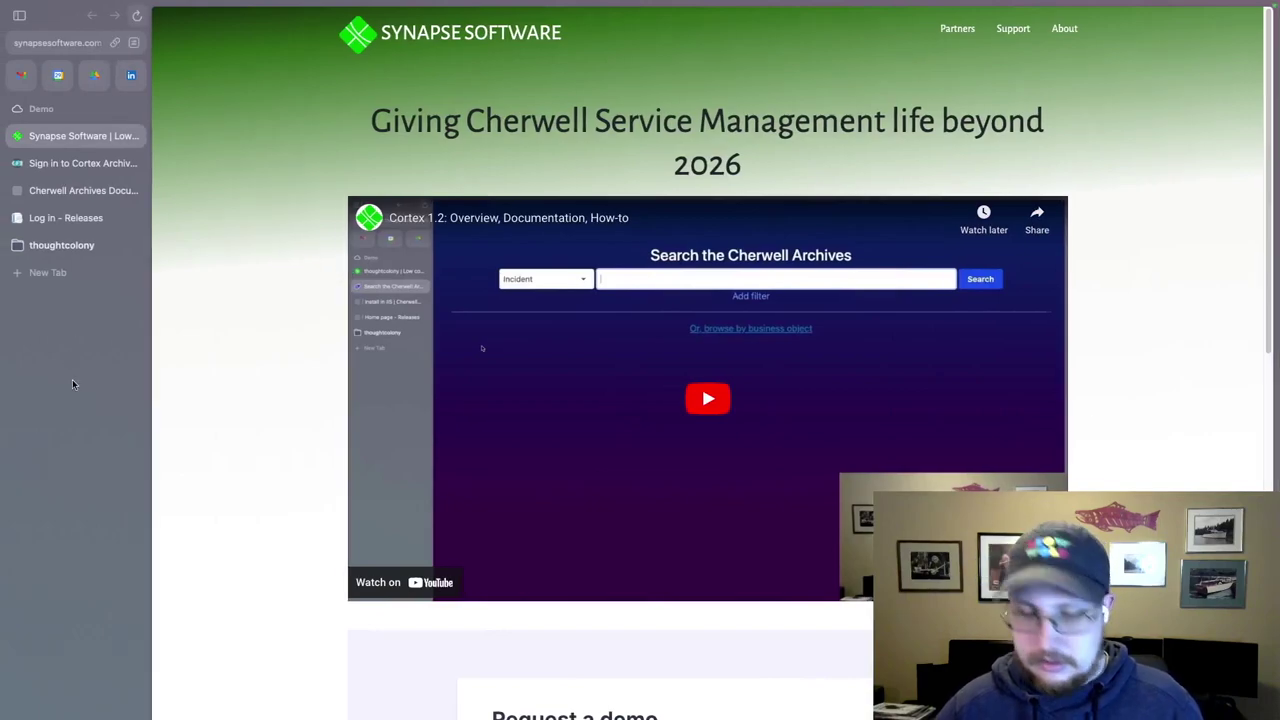
{"action": "key", "text": "super+t"}
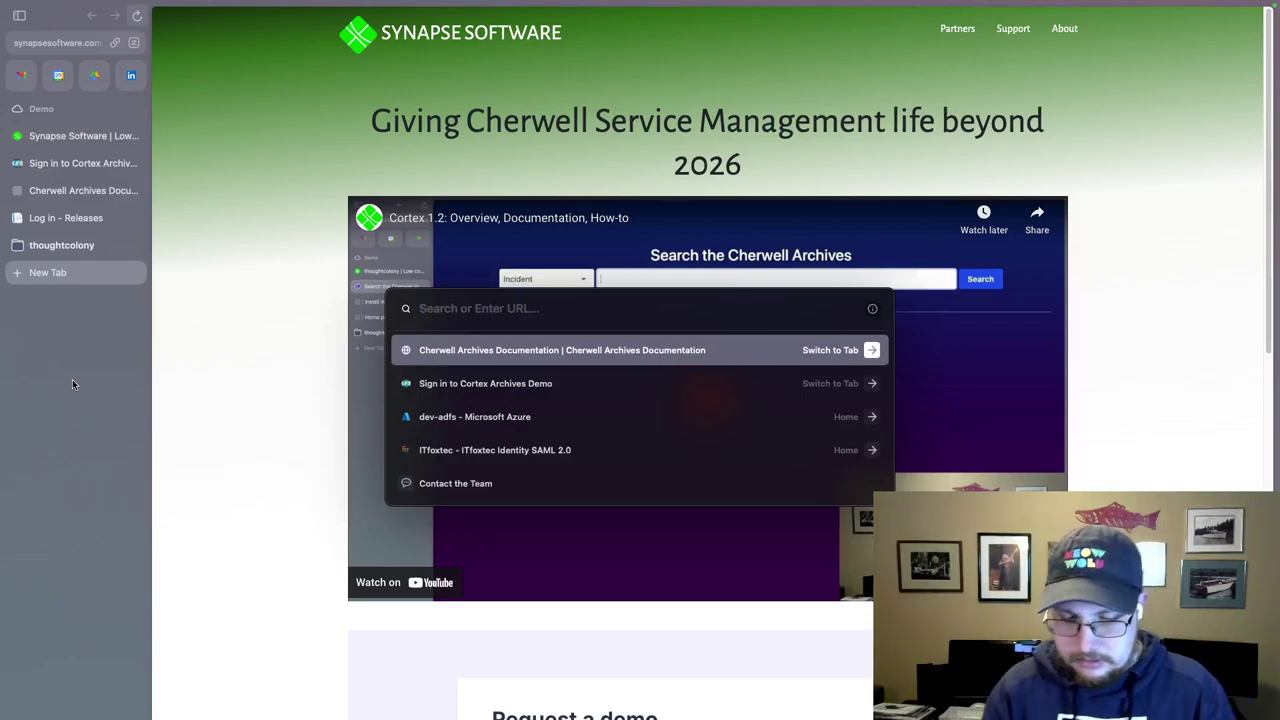
{"action": "type", "text": "localhost:5204"}
{"action": "key", "text": "Return"}
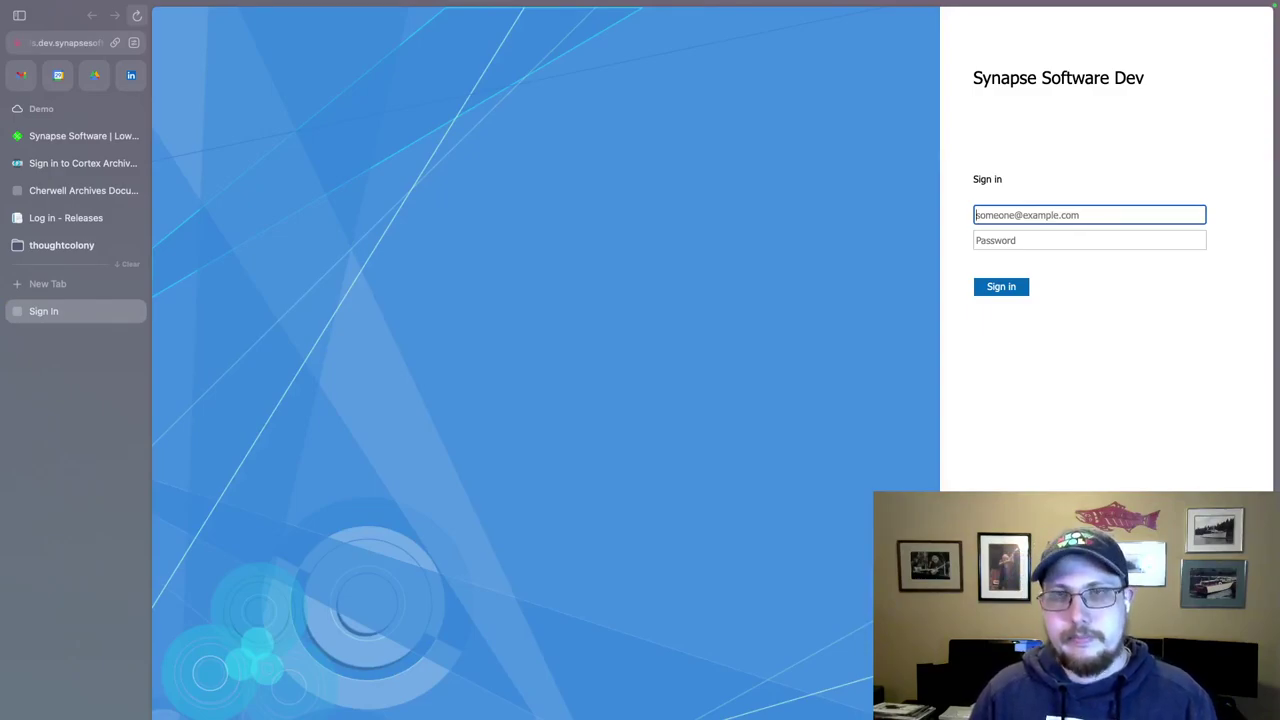
Enter the domain account's username and password on the AD FS sign-in page.
{"action": "type", "text": "TCDEV\\"}
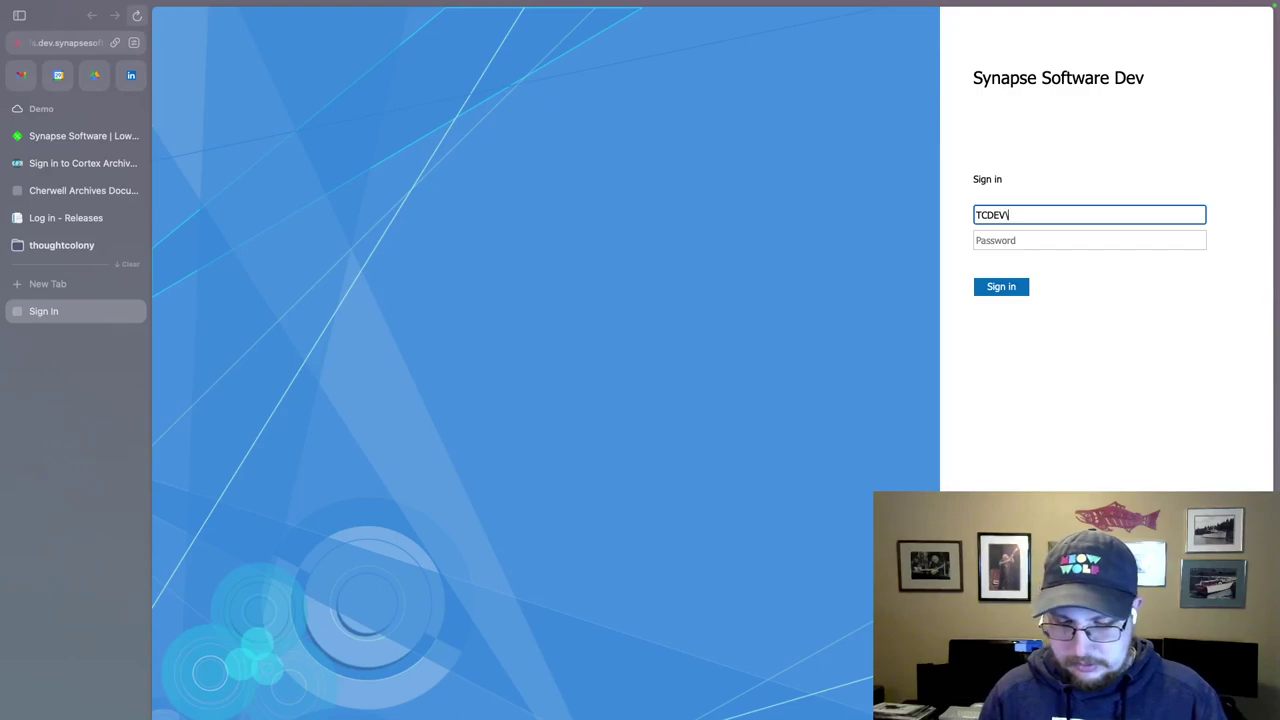
{"action": "type", "text": "csdadmin"}
{"action": "key", "text": "Tab"}
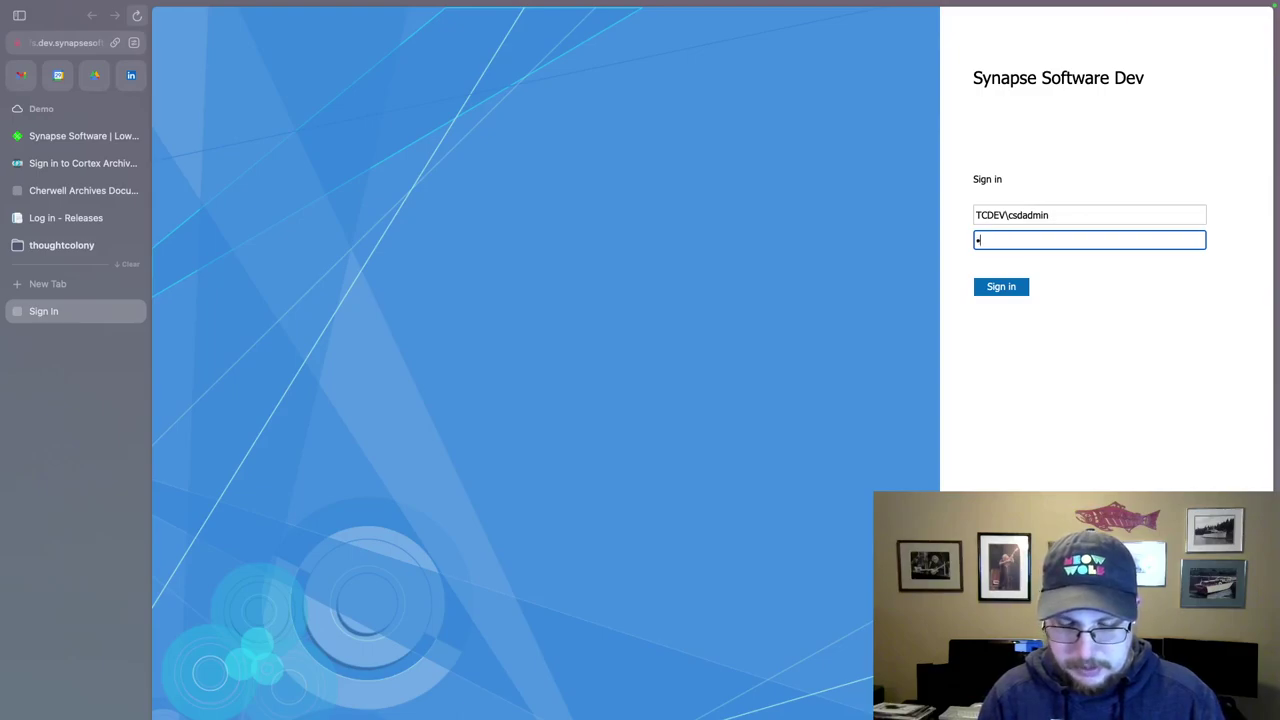
{"action": "type", "text": "•"}
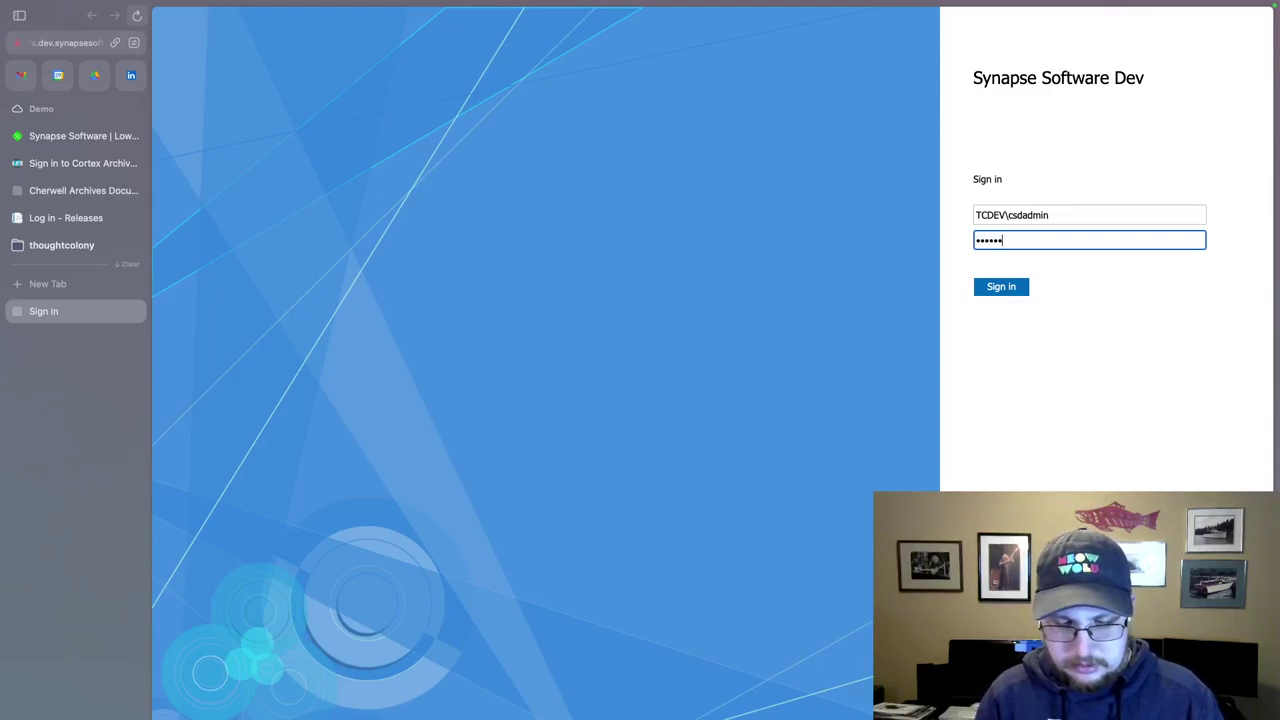
{"action": "key", "text": "Return"}
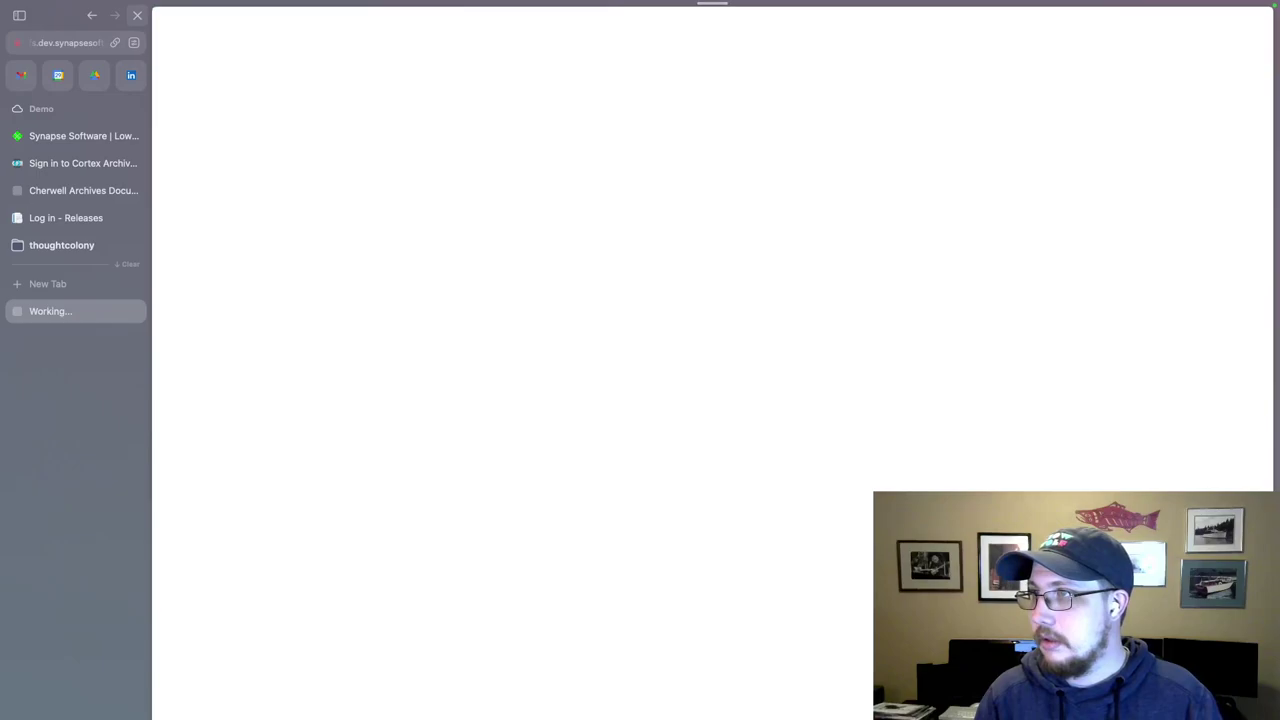